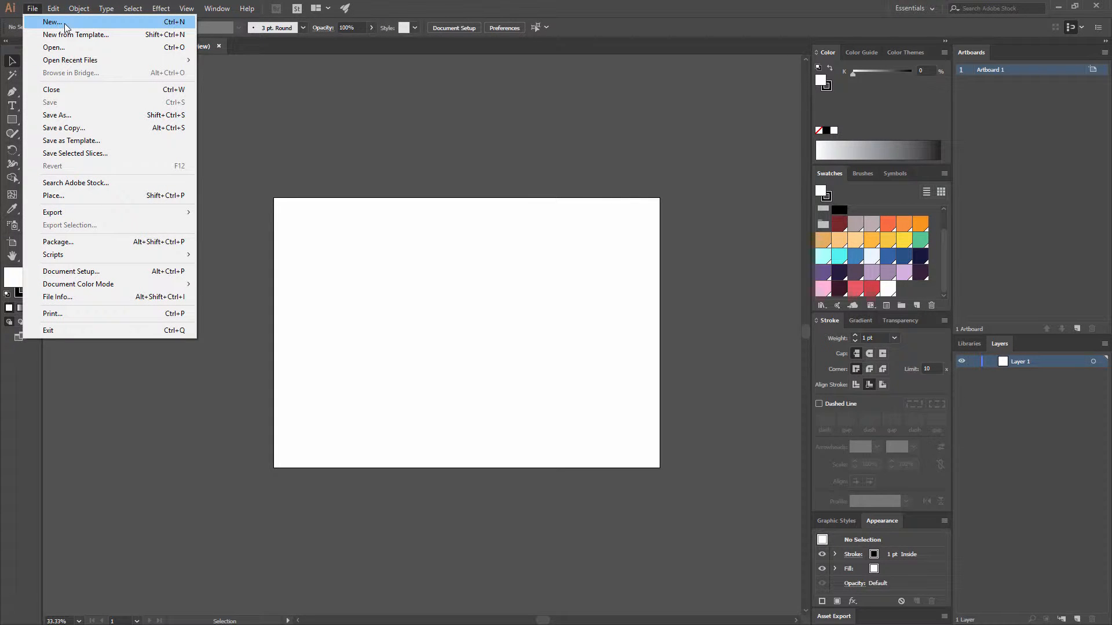
left_click(65, 25)
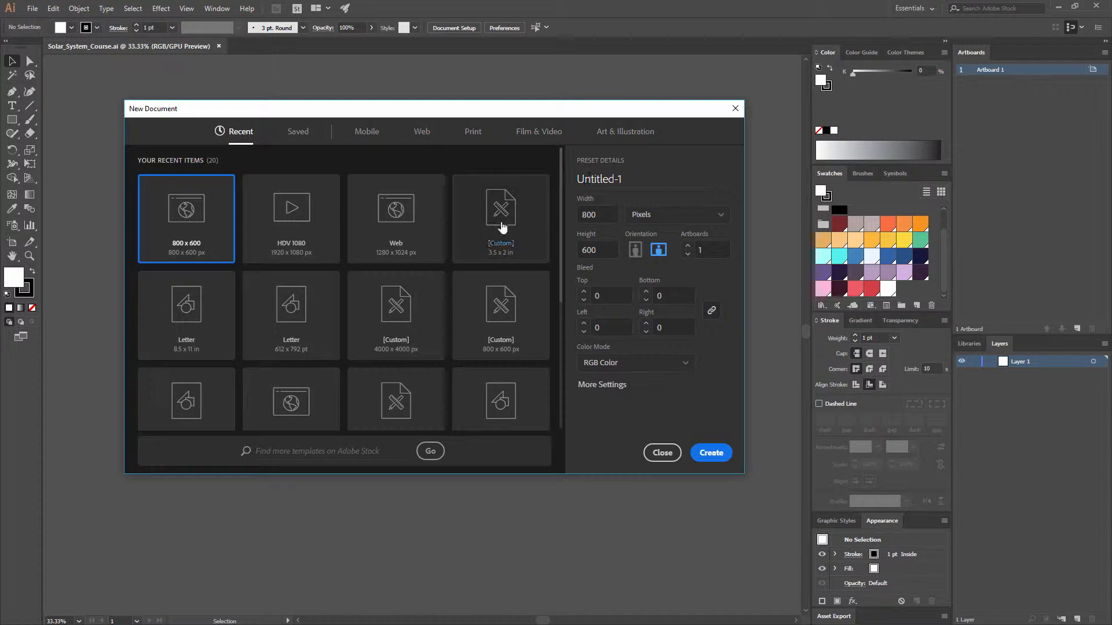
left_click_drag(604, 216, 510, 222)
type("2000")
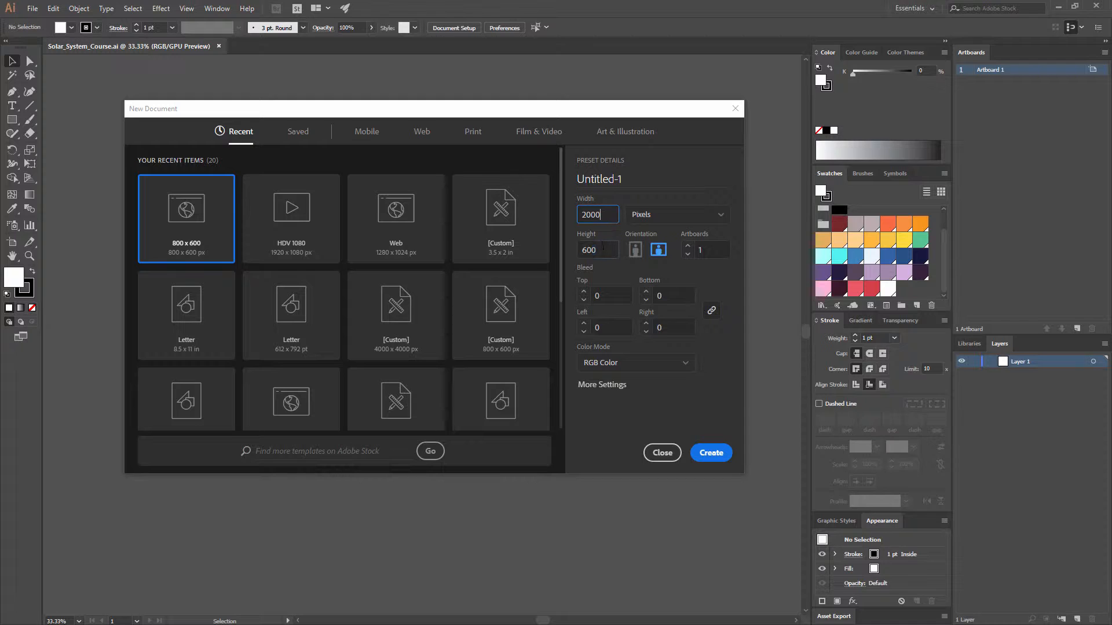
key("Tab")
type("1400")
left_click(662, 453)
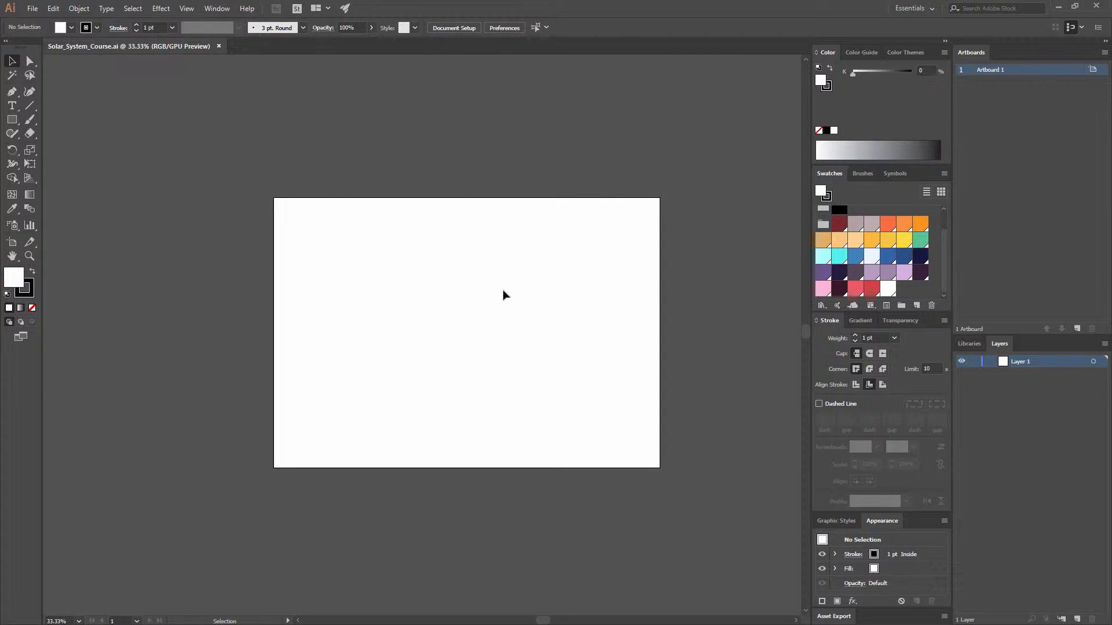
Step: Tear off the shape tools into a floating group and place it just above the artboard
left_click(12, 121)
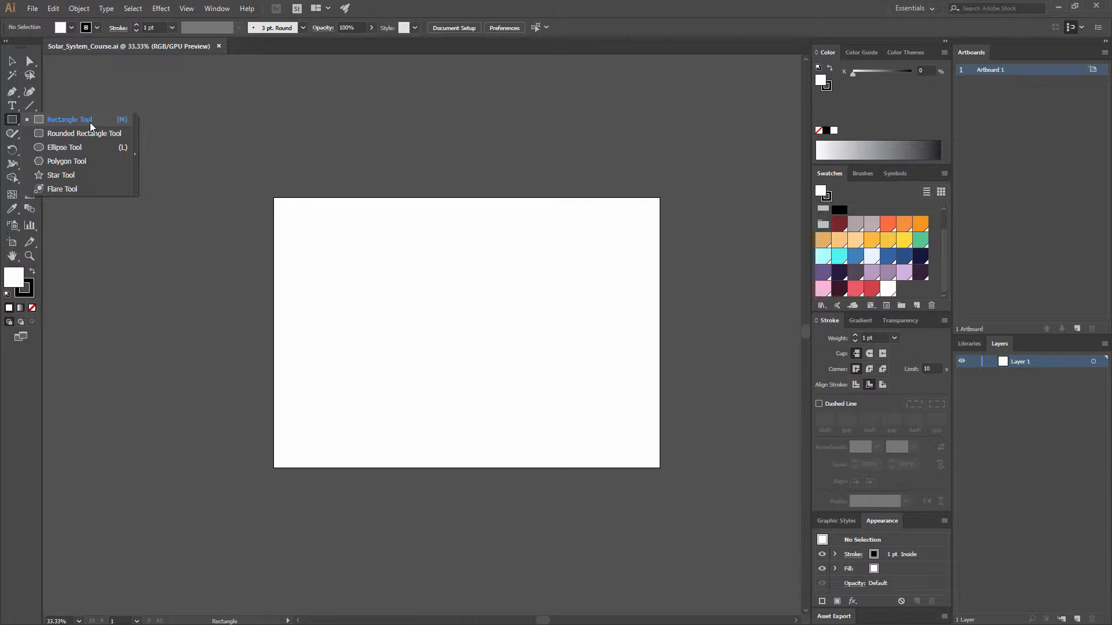
left_click(137, 152)
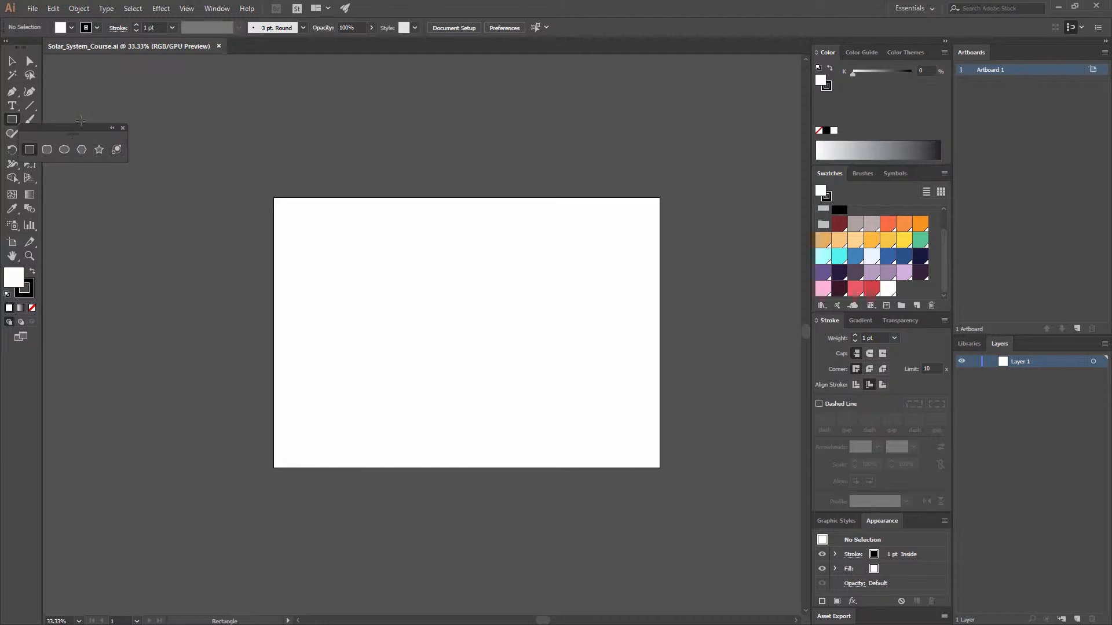
left_click_drag(63, 133, 326, 148)
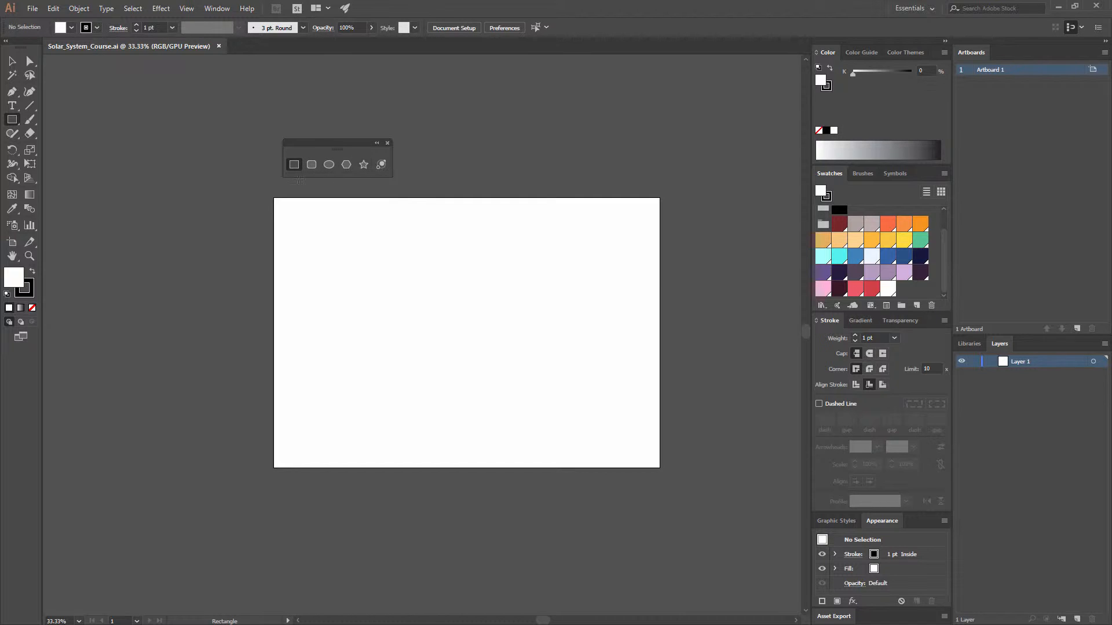
Step: Draw a circle about 285 px in diameter in the upper-left area of the artboard
left_click(329, 165)
left_click_drag(349, 243, 407, 299)
key("v")
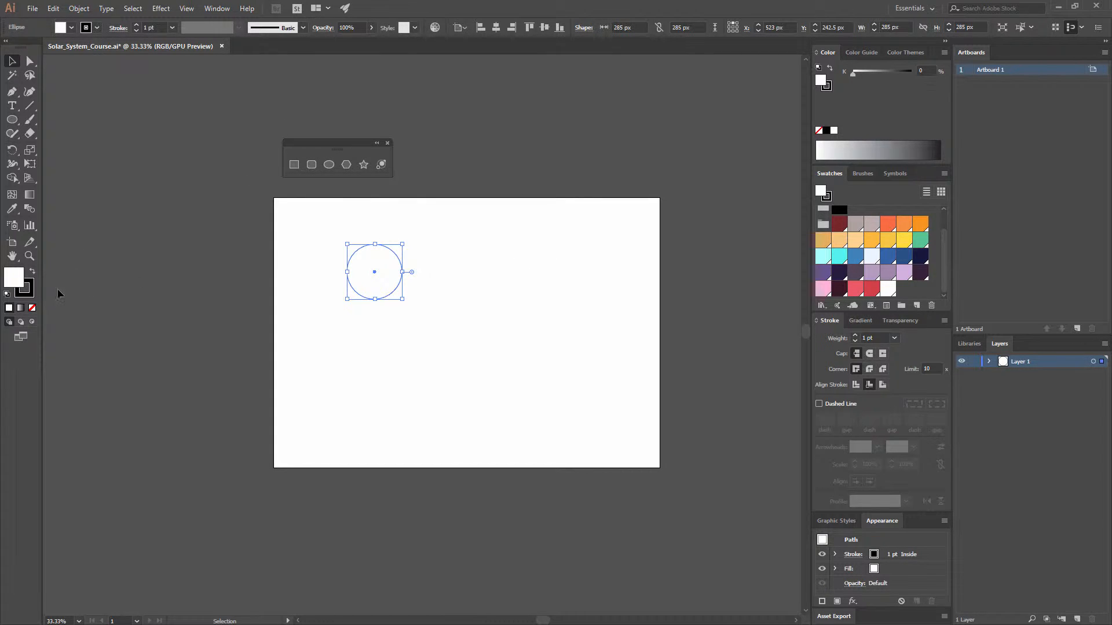
Step: Remove the circle's stroke and fill it with the yellow swatch (R=255 G=219 B=61)
left_click(32, 307)
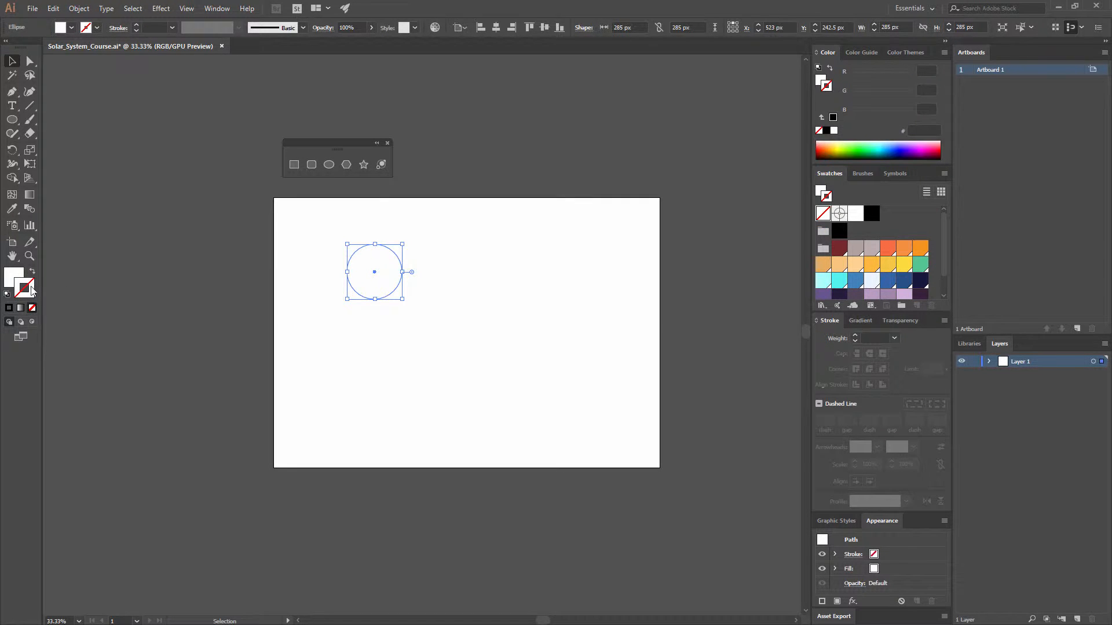
left_click(14, 277)
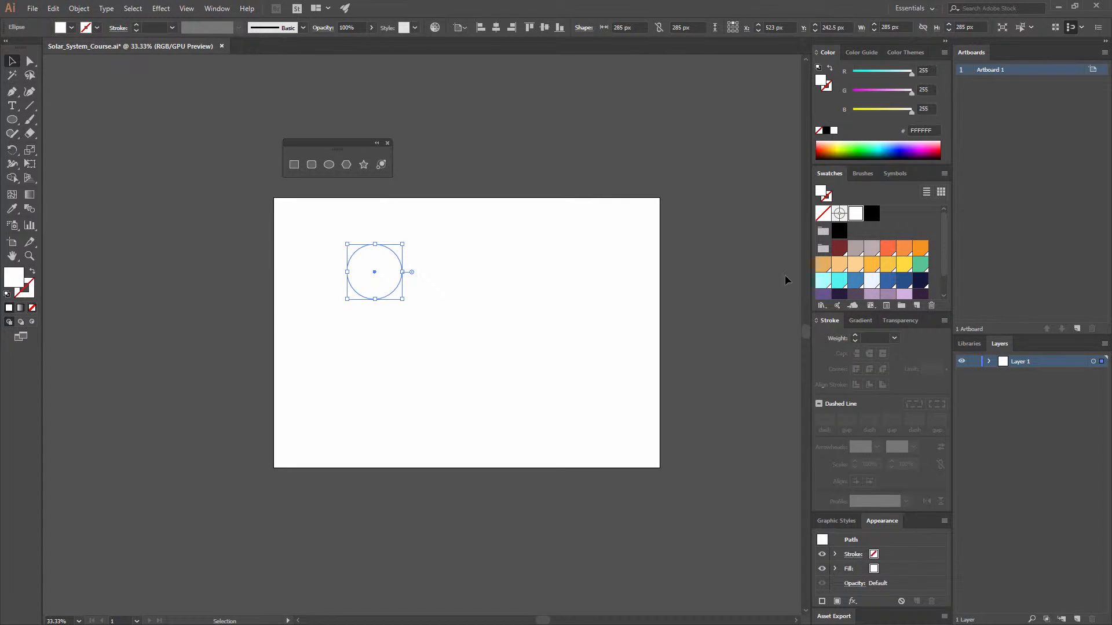
left_click(904, 264)
left_click(412, 320)
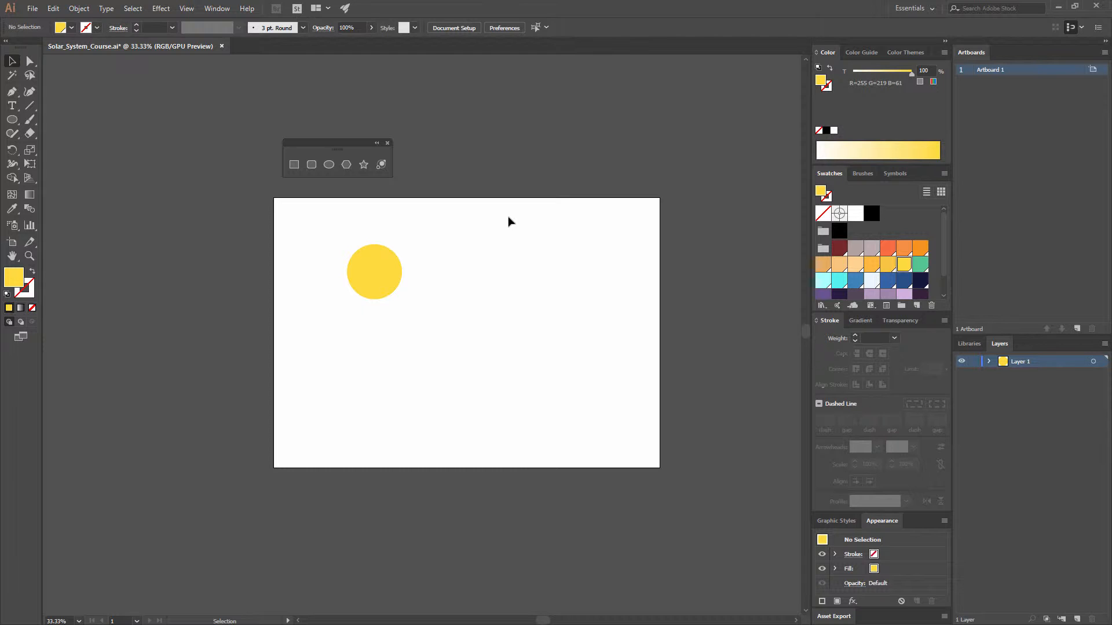
Step: Create a three-sided polygon with a 50 px radius up and to the right of the yellow circle
key("ctrl+equal")
key("ctrl+equal")
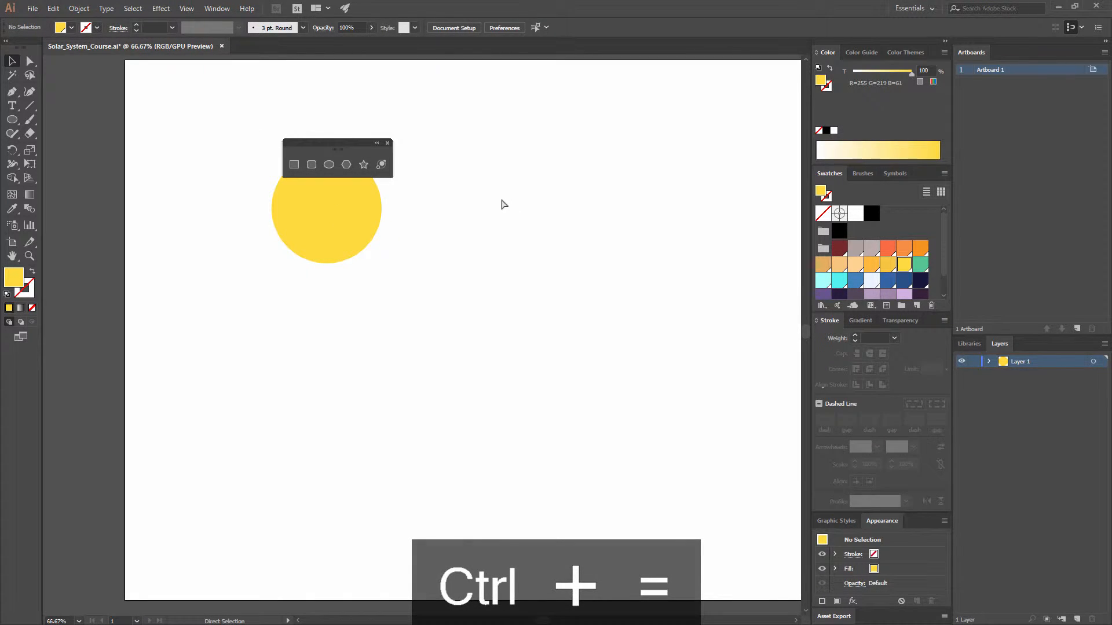
key("ctrl+minus")
key("ctrl+minus")
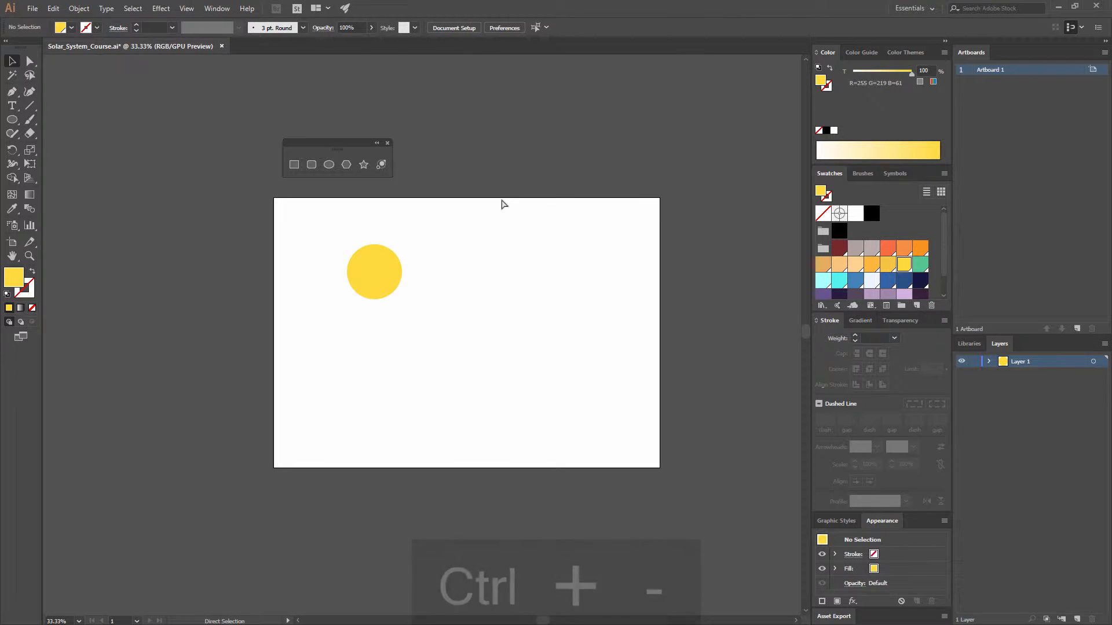
key("ctrl+equal")
key("ctrl+equal")
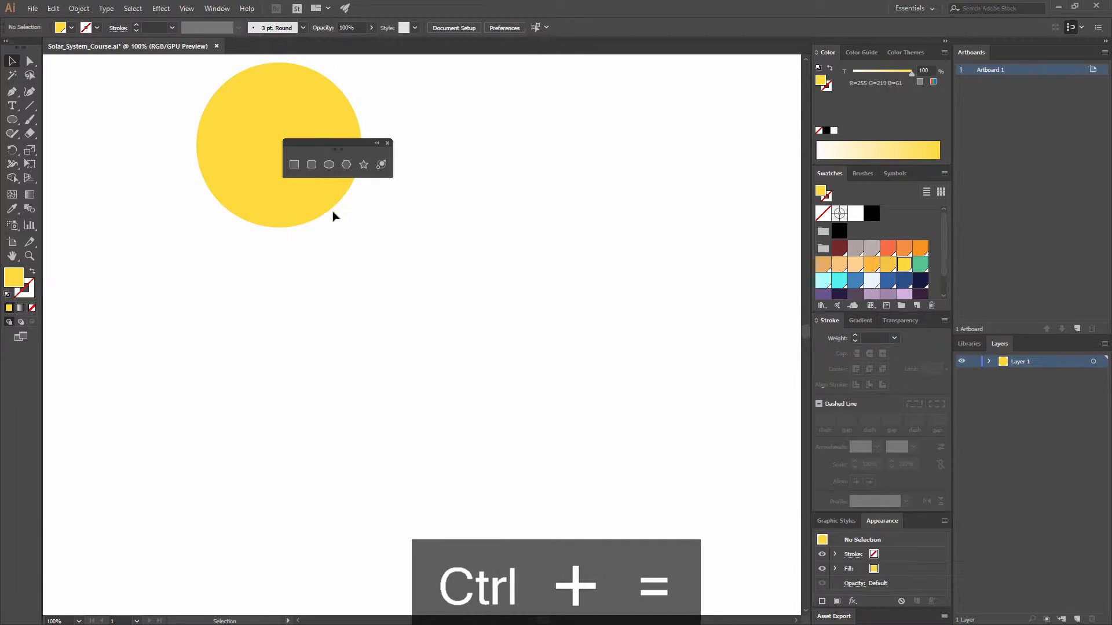
left_click_drag(322, 270, 434, 410)
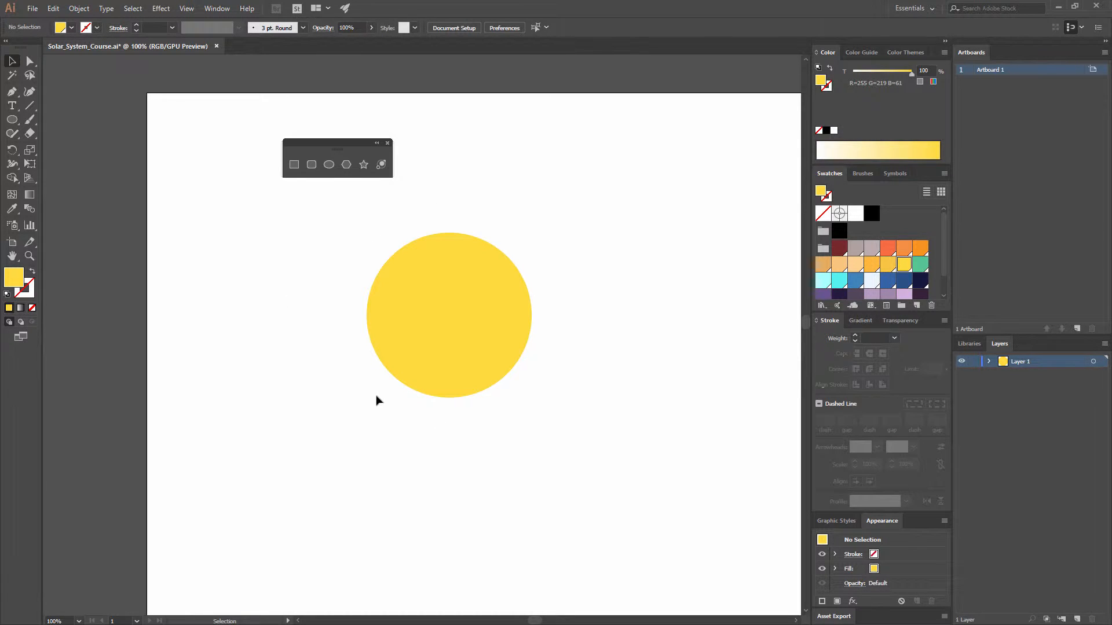
left_click(347, 165)
left_click(573, 185)
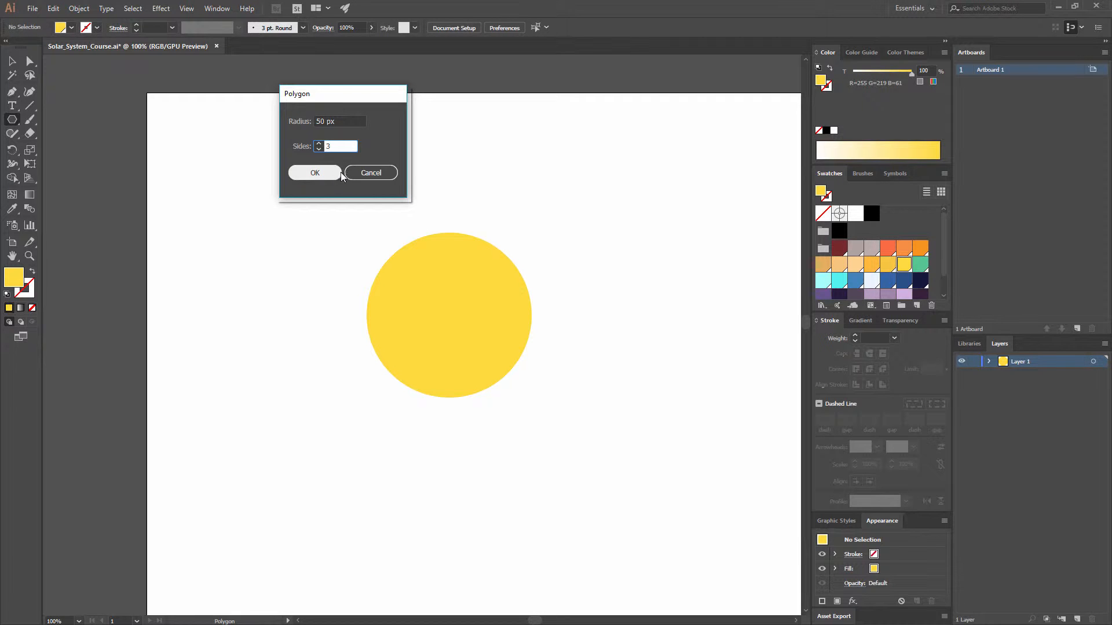
left_click(315, 173)
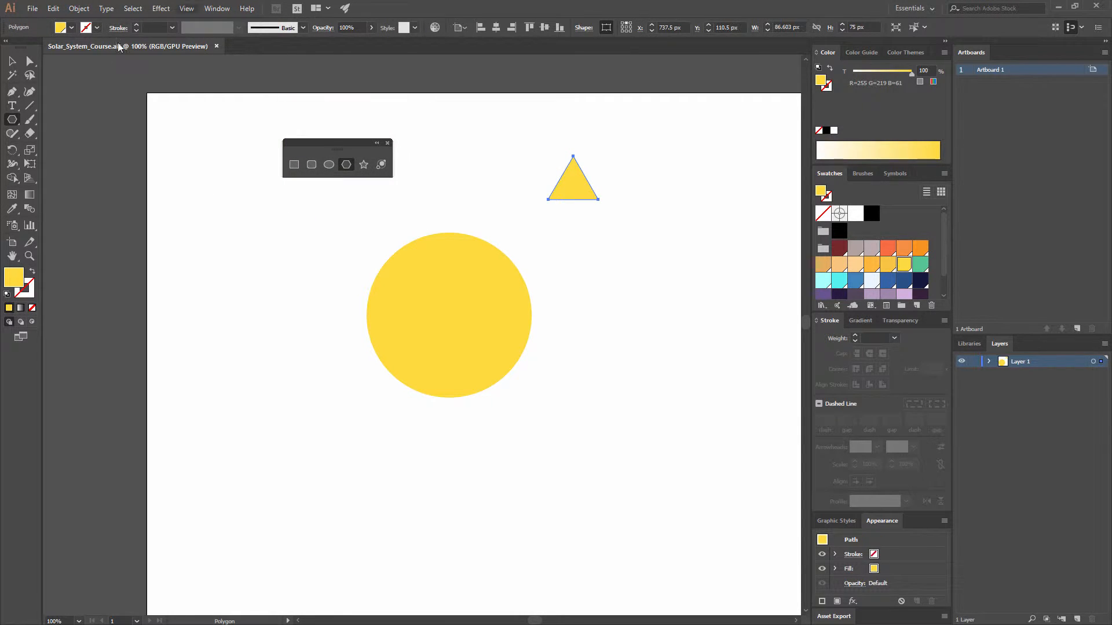
Step: Scale the triangle down to about 52 by 45 px and place it centered just above the circle
key("v")
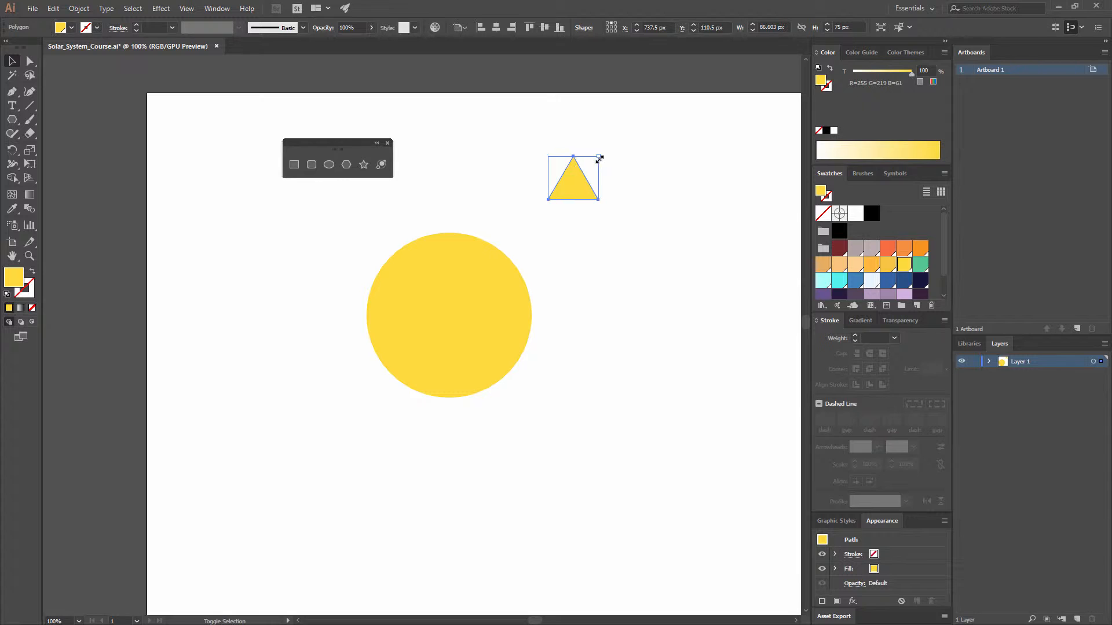
left_click_drag(598, 157, 462, 208)
left_click(537, 258)
left_click_drag(568, 343, 397, 198)
left_click(582, 342)
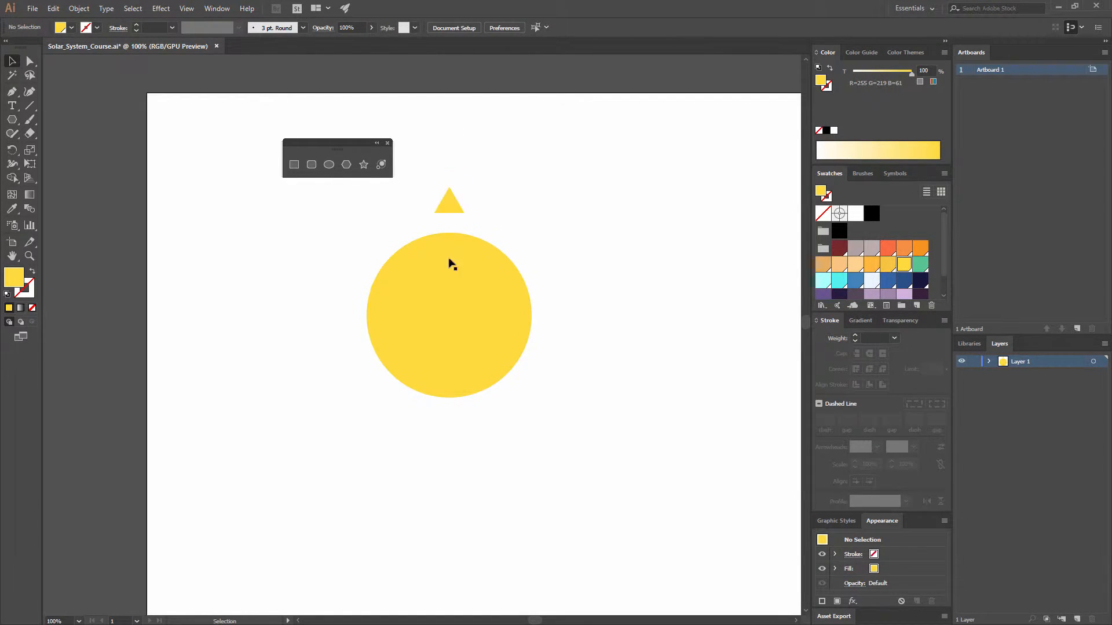
Step: Center the circle and the triangle together horizontally on the artboard with the Align options
left_click_drag(566, 340, 378, 192)
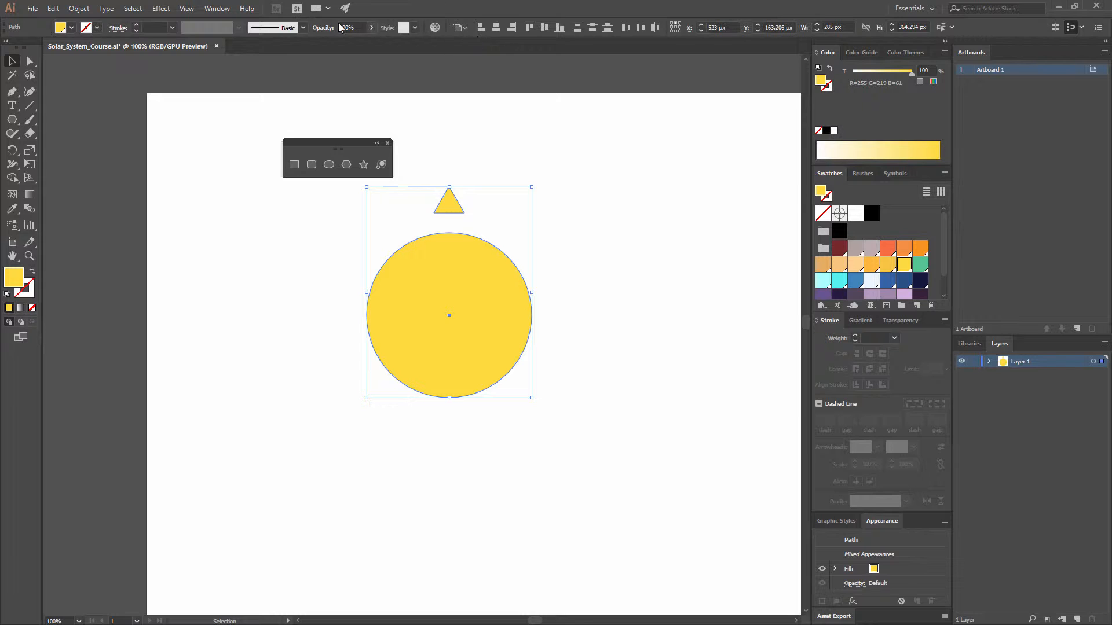
left_click(217, 8)
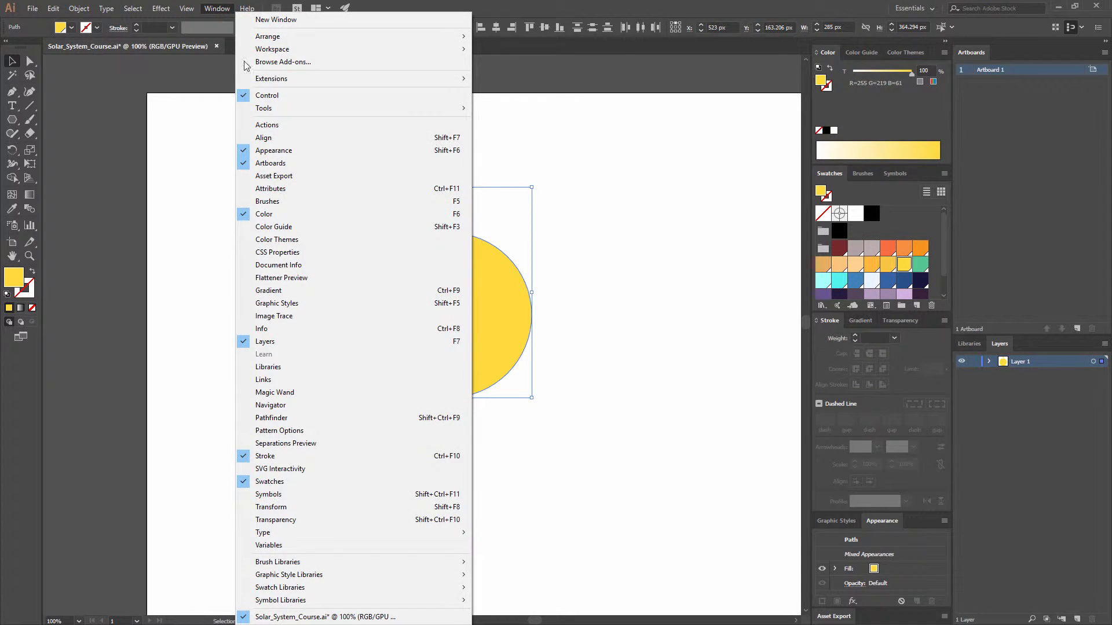
left_click(292, 139)
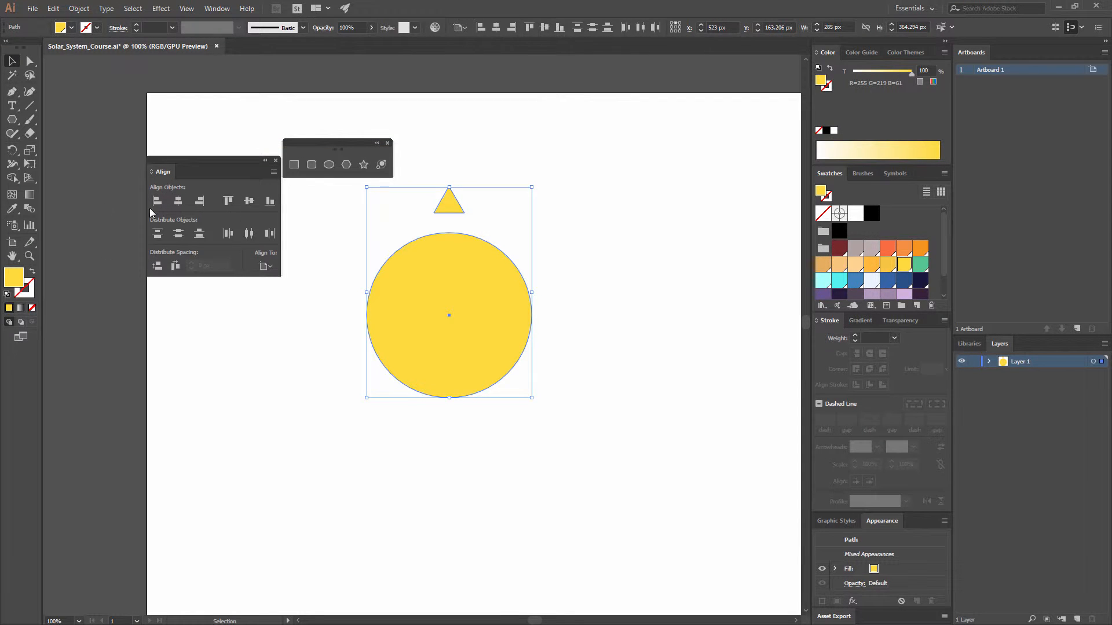
left_click(178, 200)
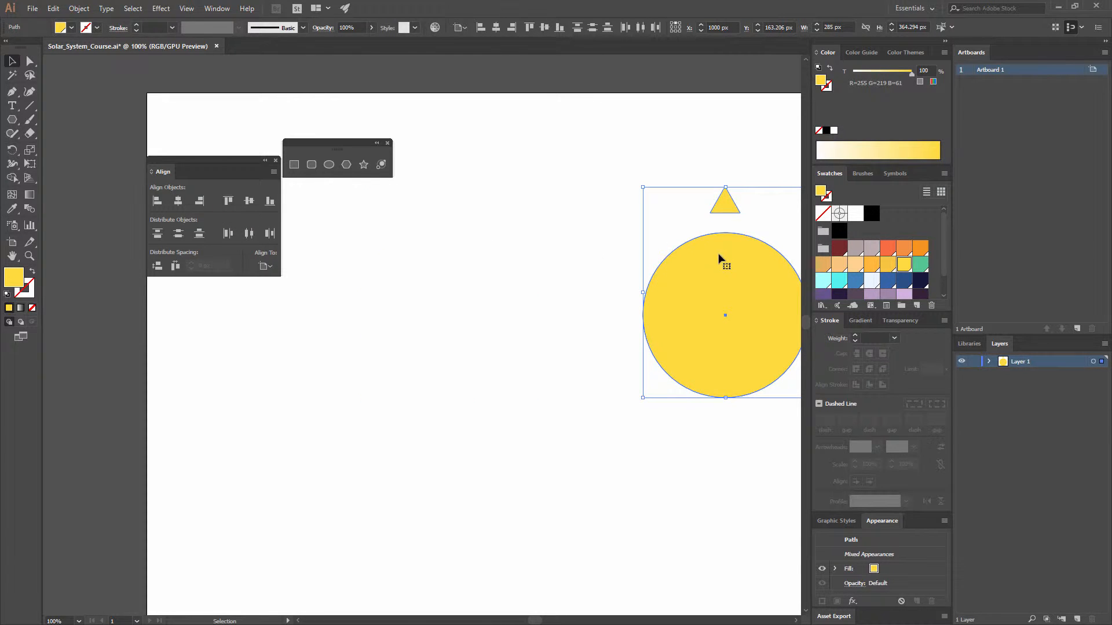
Step: Switch the alignment reference to Align to Selection and deselect the circle and triangle
key("space")
left_click_drag(683, 278, 564, 290)
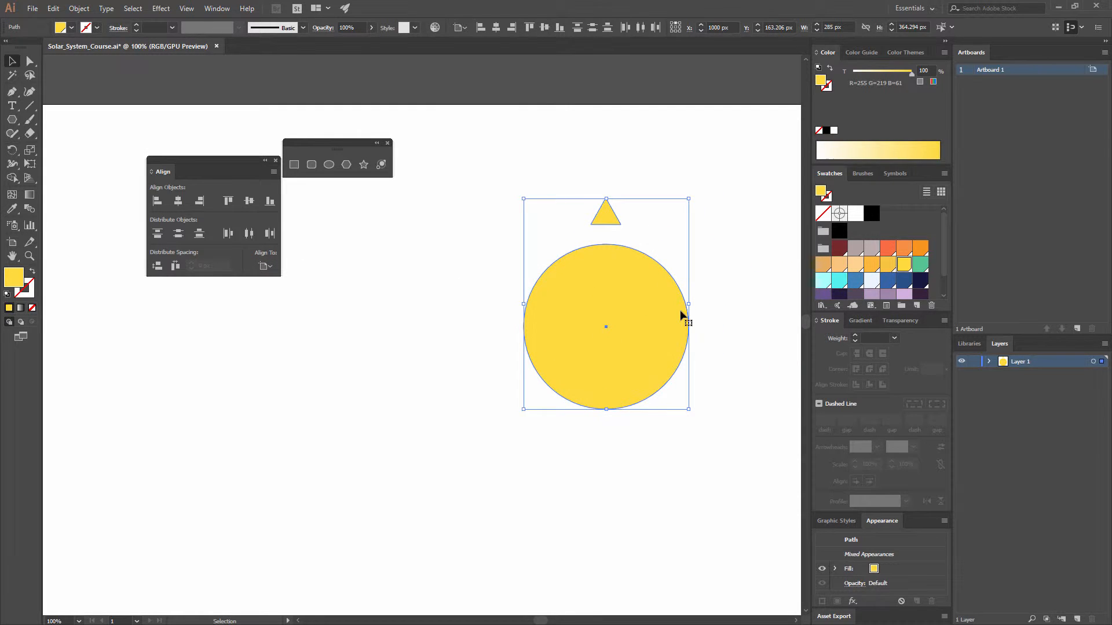
left_click(265, 266)
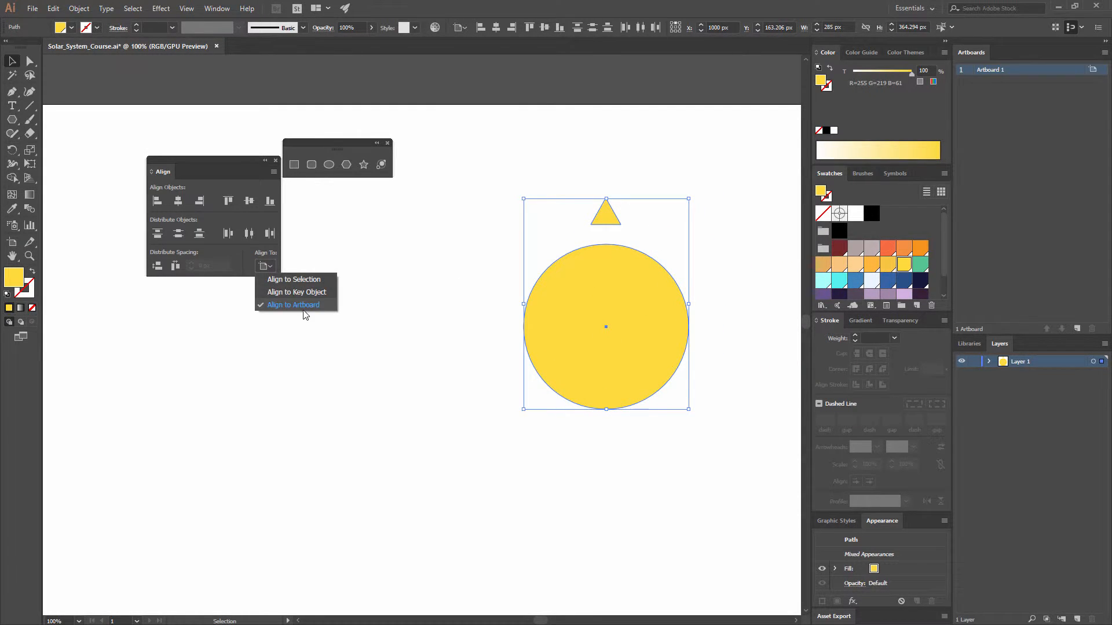
left_click(313, 285)
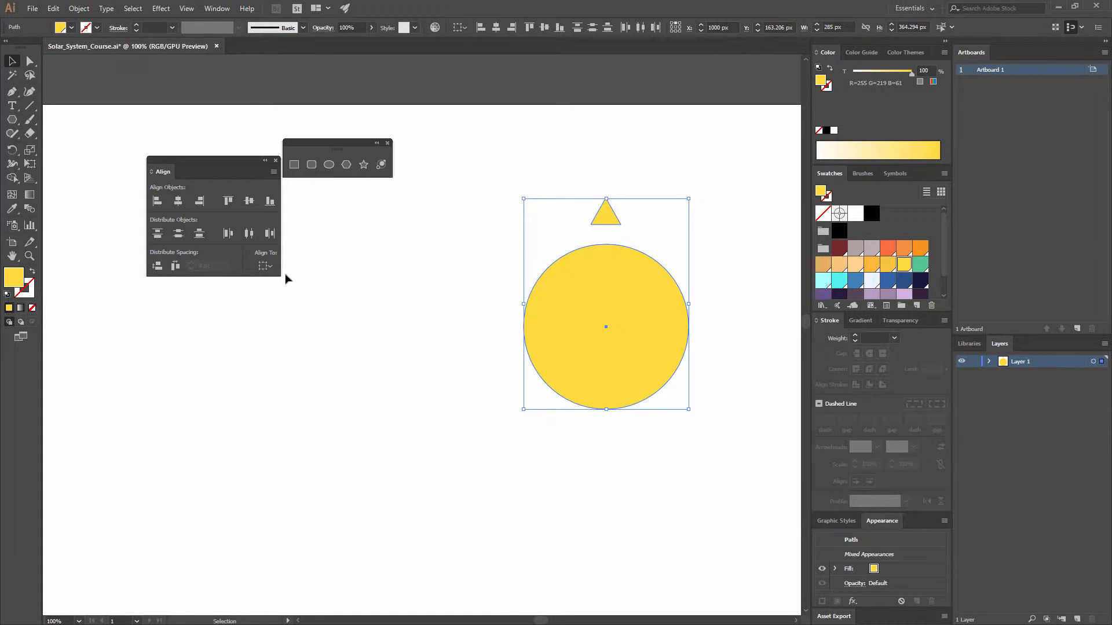
left_click_drag(514, 276, 377, 269)
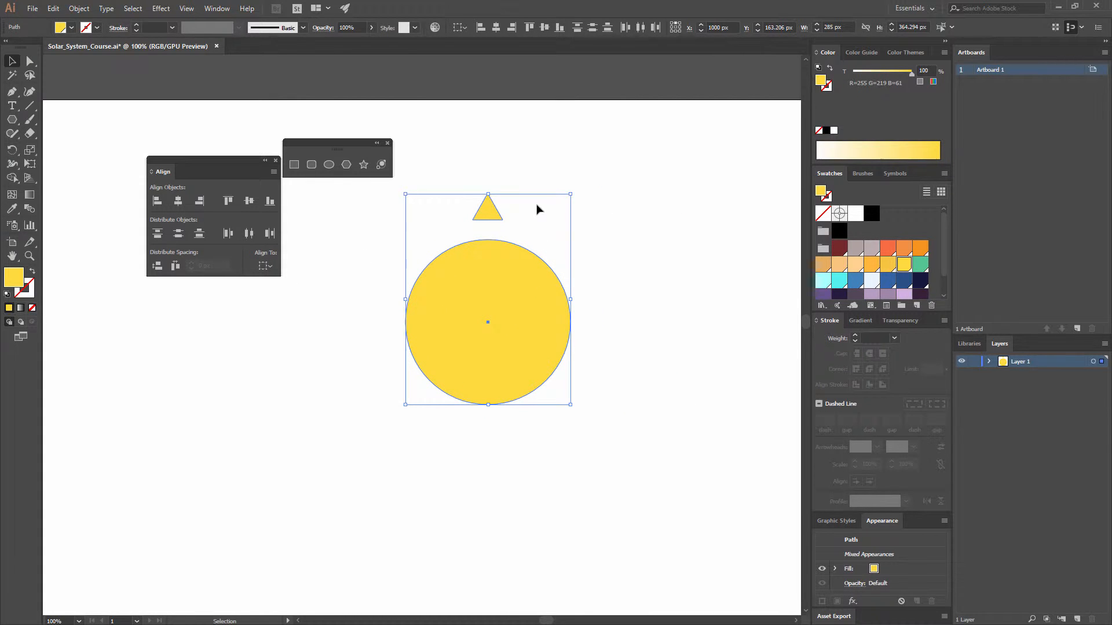
left_click(584, 219)
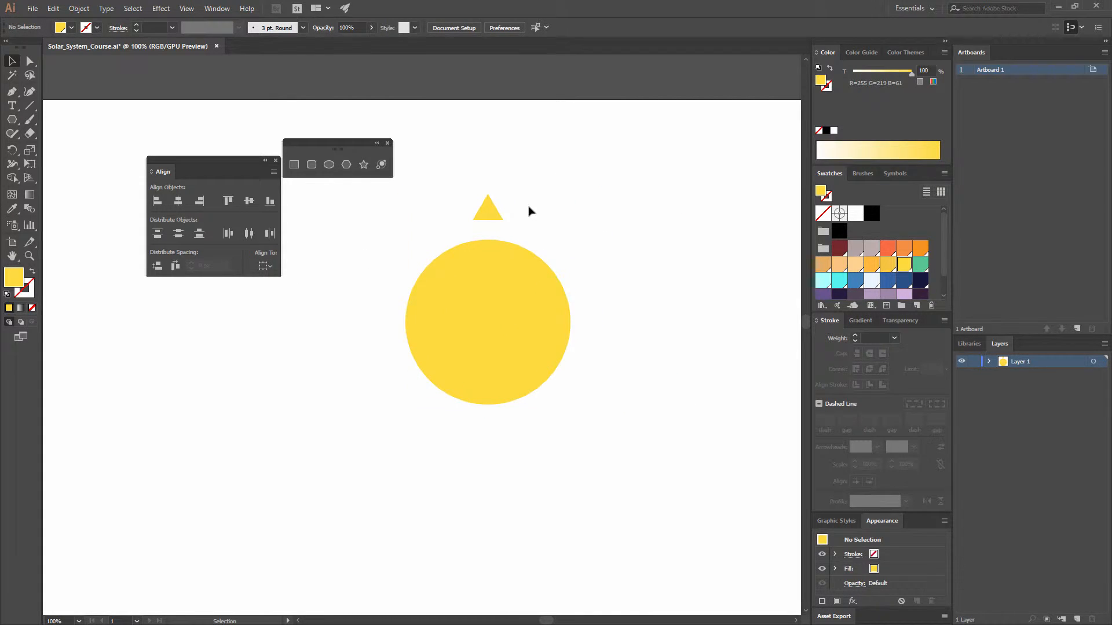
Step: Rotate a copy of the triangle by -45° around the circle's center
left_click(500, 213)
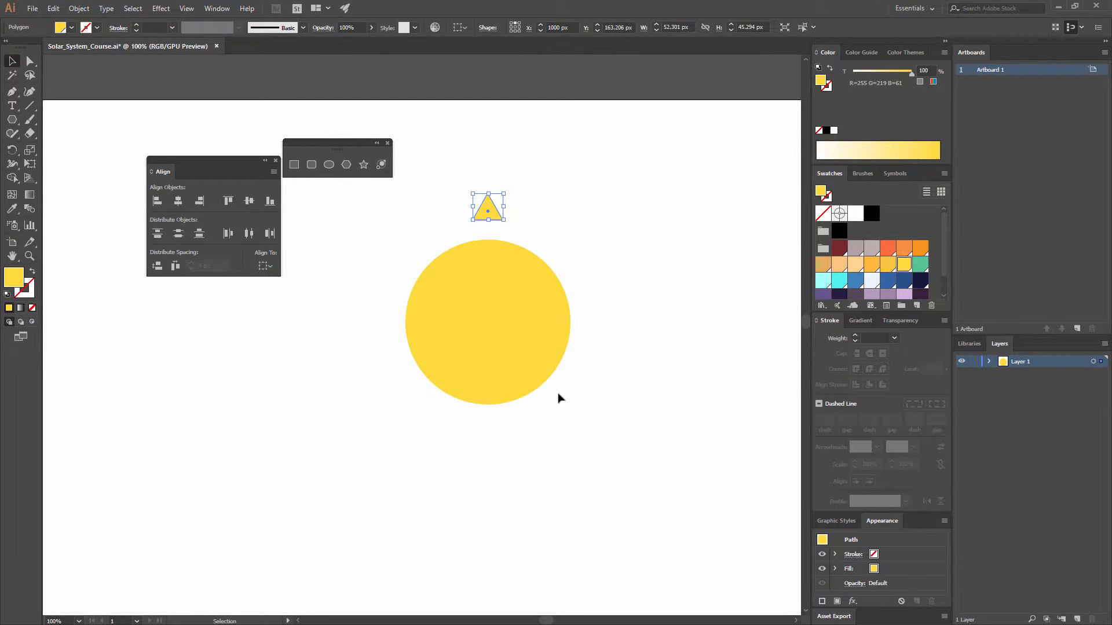
left_click(12, 150)
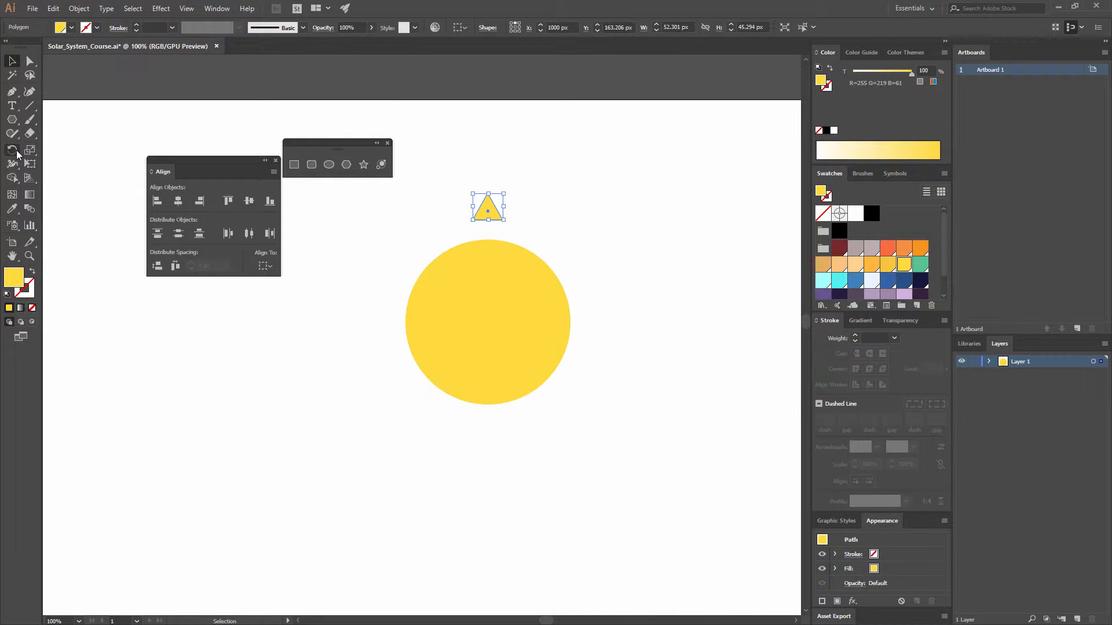
left_click(489, 322)
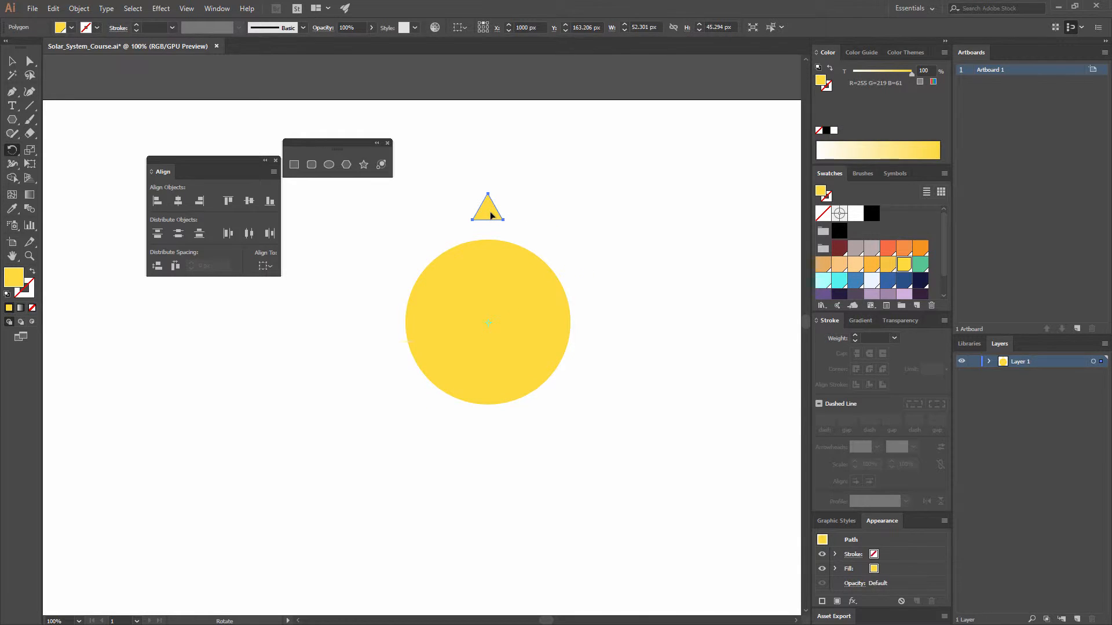
left_click_drag(491, 214, 545, 228)
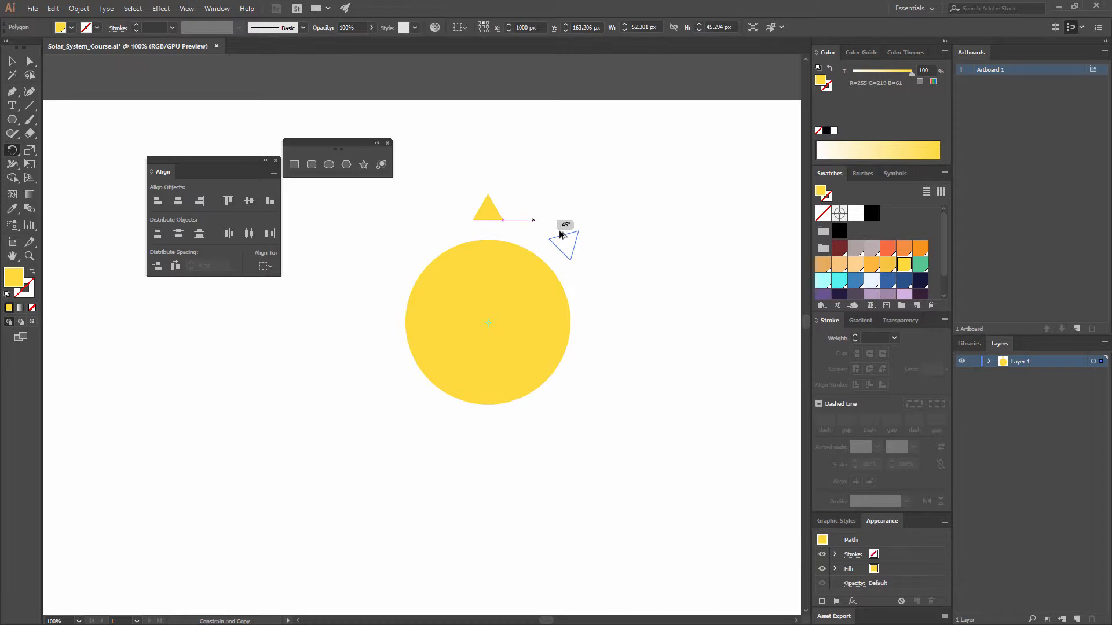
left_click_drag(560, 234, 560, 235)
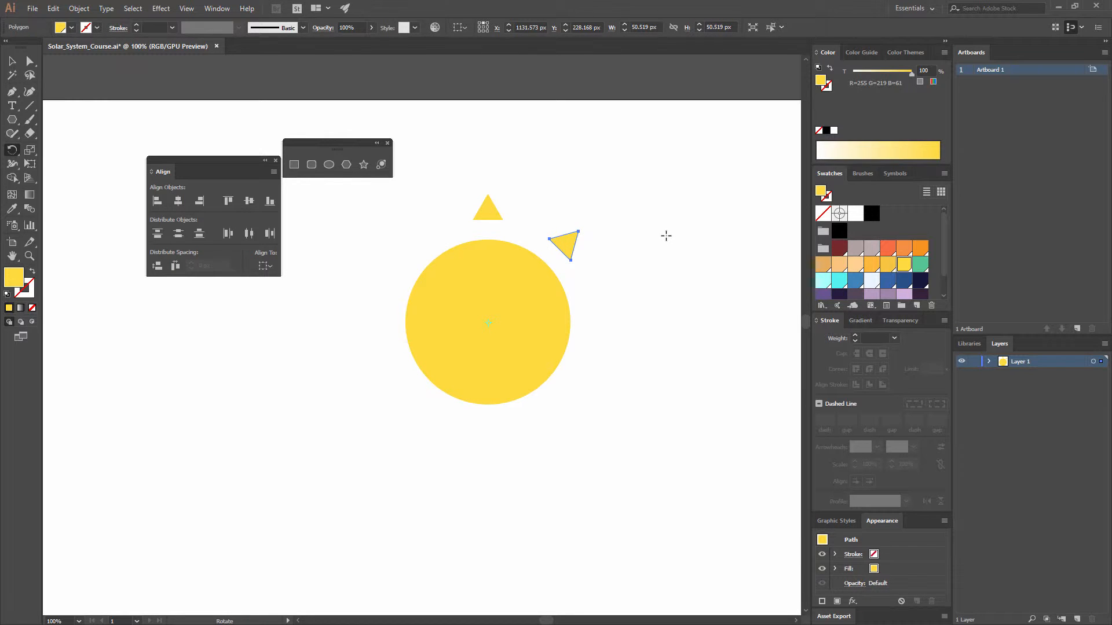
Step: Repeat the rotated triangle copy six more times to complete the ring of eight evenly spaced rays around the circle
key("v")
key("ctrl+d")
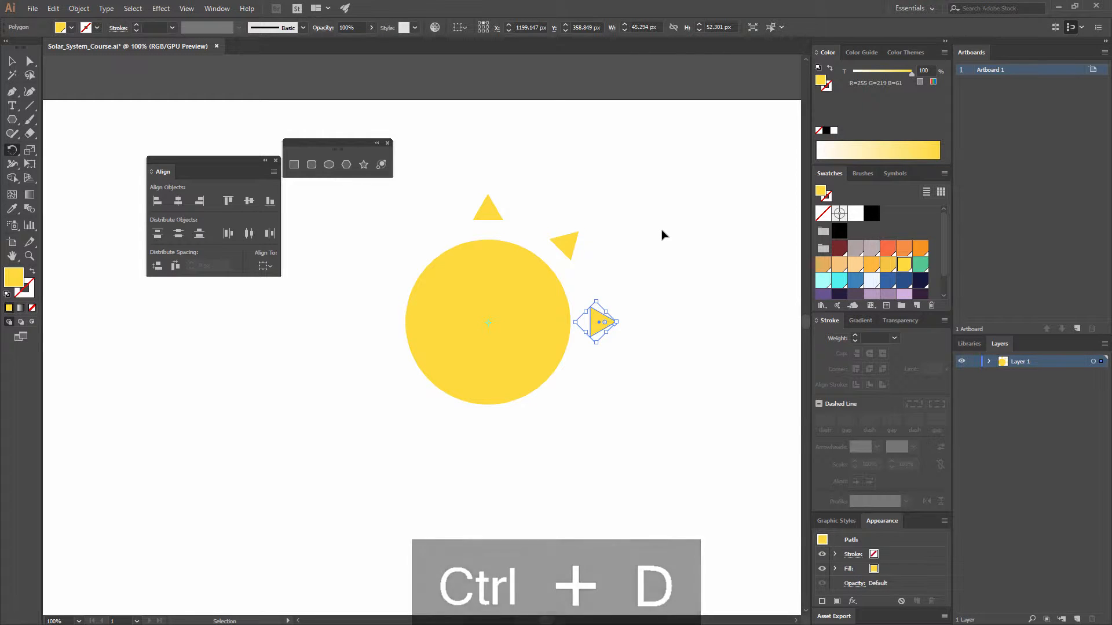
key("ctrl+d")
key("ctrl+d")
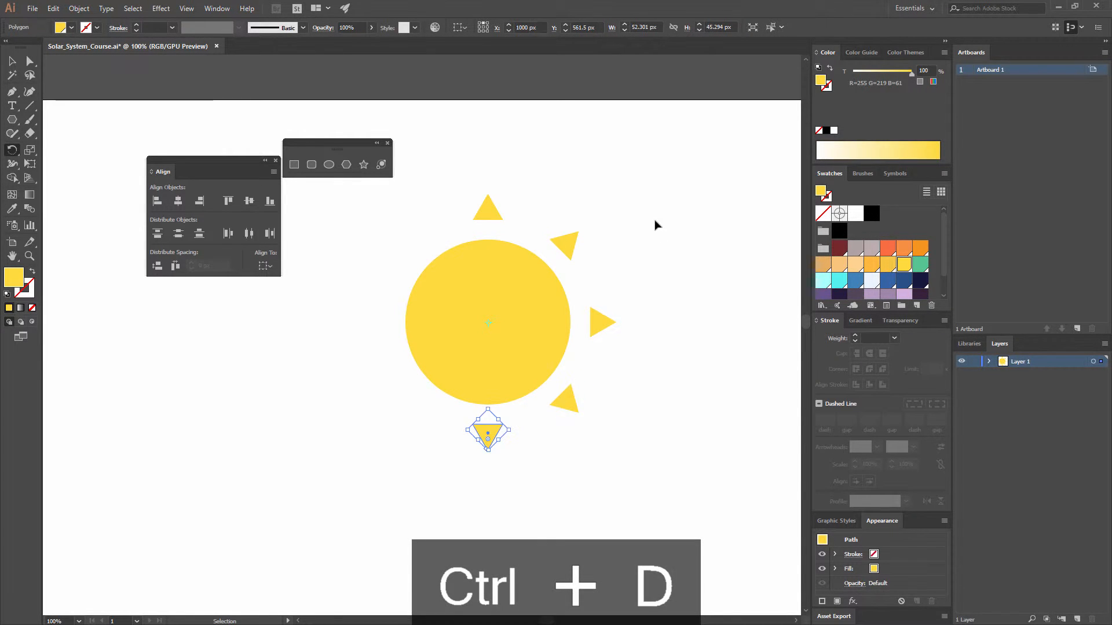
key("ctrl+d")
key("ctrl+d")
key("ctrl+d")
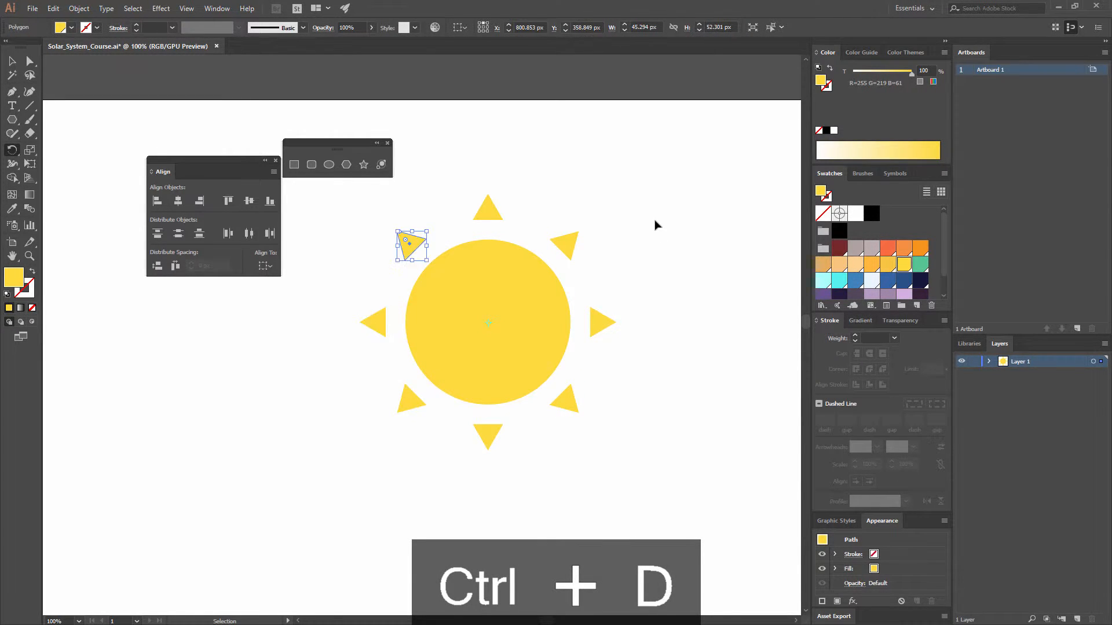
key("r")
key("v")
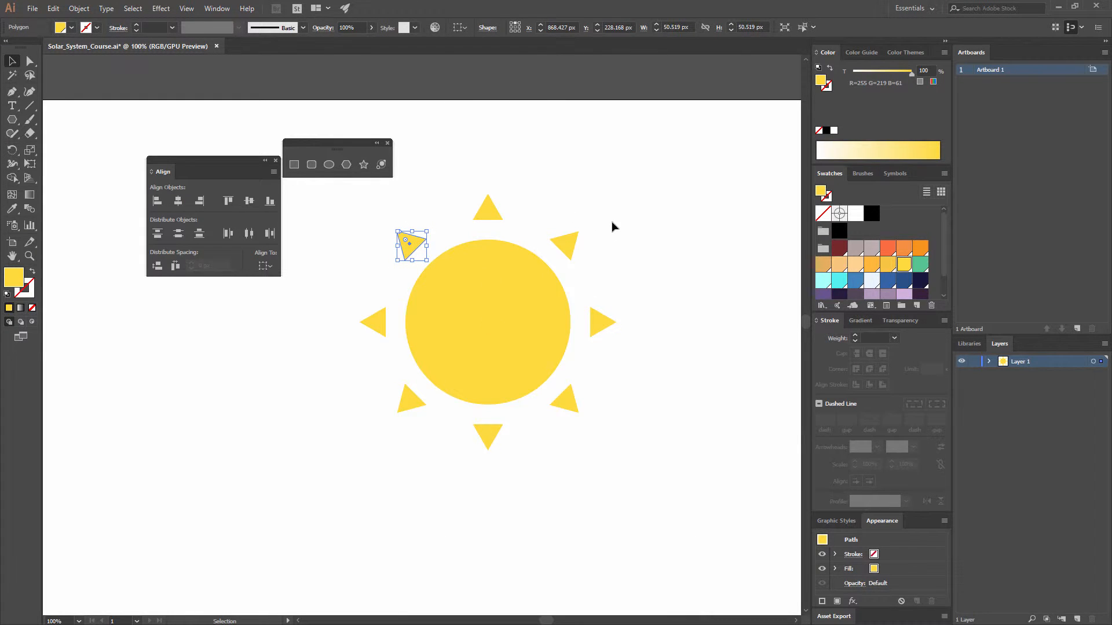
left_click(682, 386)
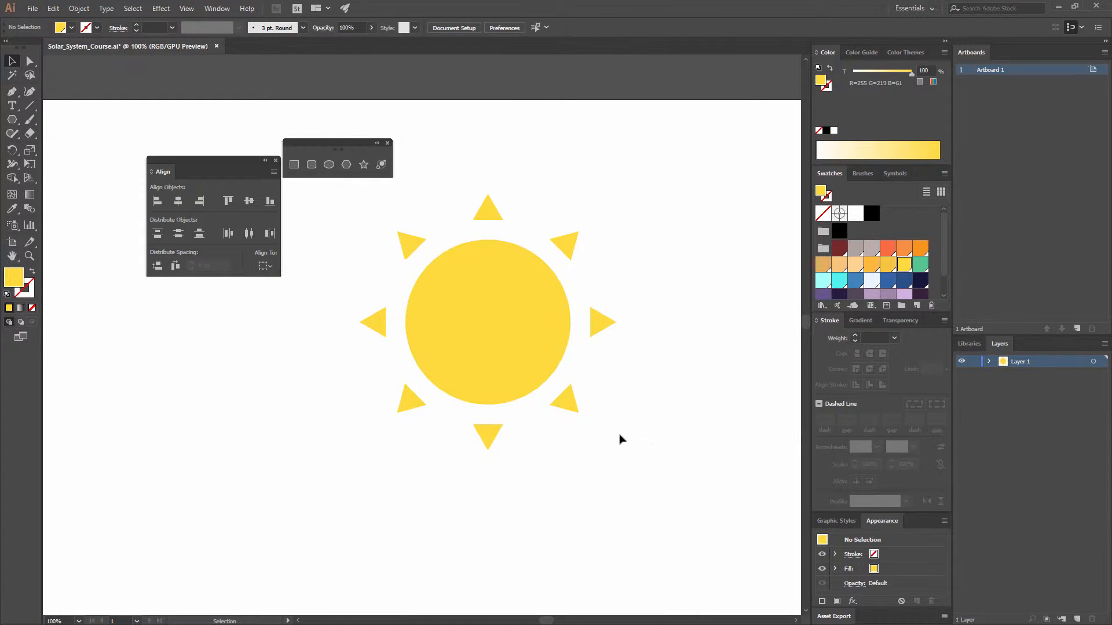
Step: Select all eight triangular rays without the central circle and group them
left_click(565, 243)
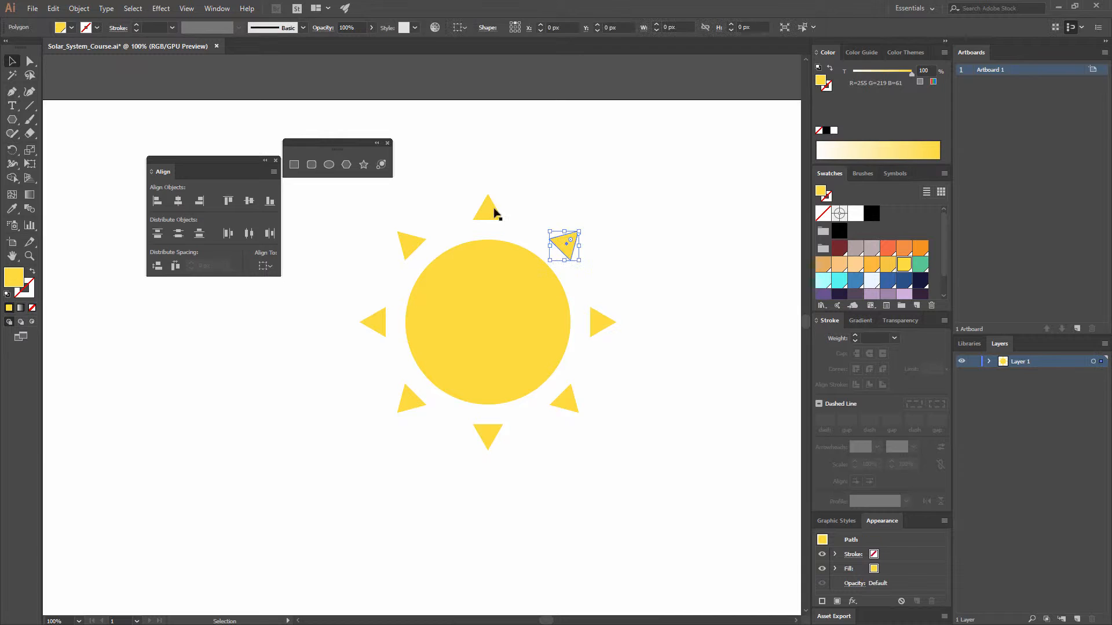
left_click_drag(645, 438, 366, 225)
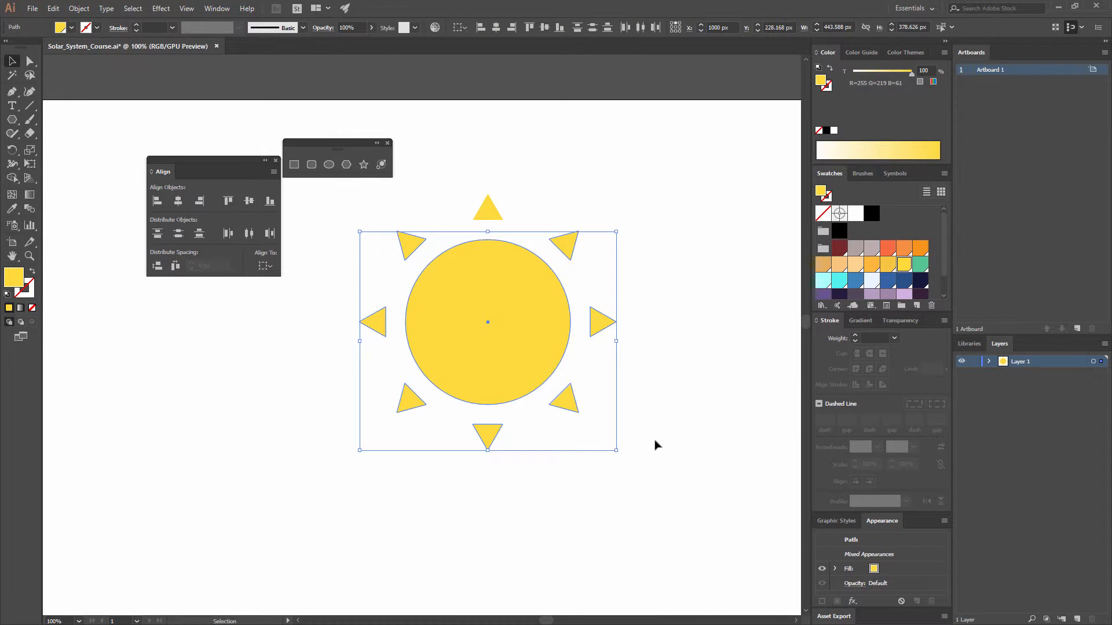
left_click_drag(669, 454, 312, 205)
left_click(474, 288, "shift")
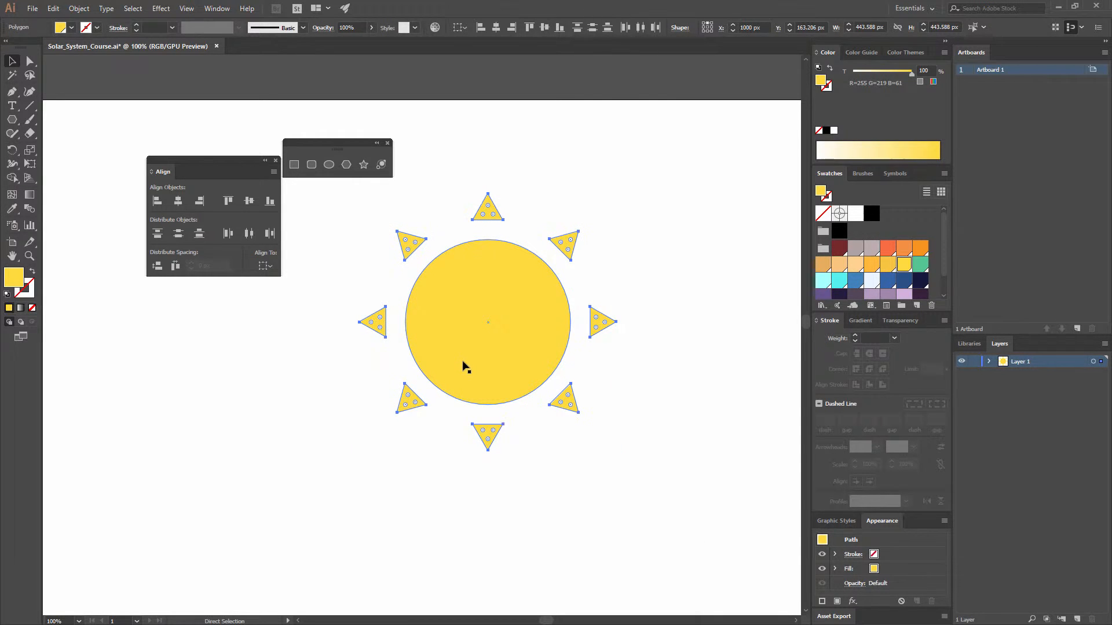
key("ctrl+g")
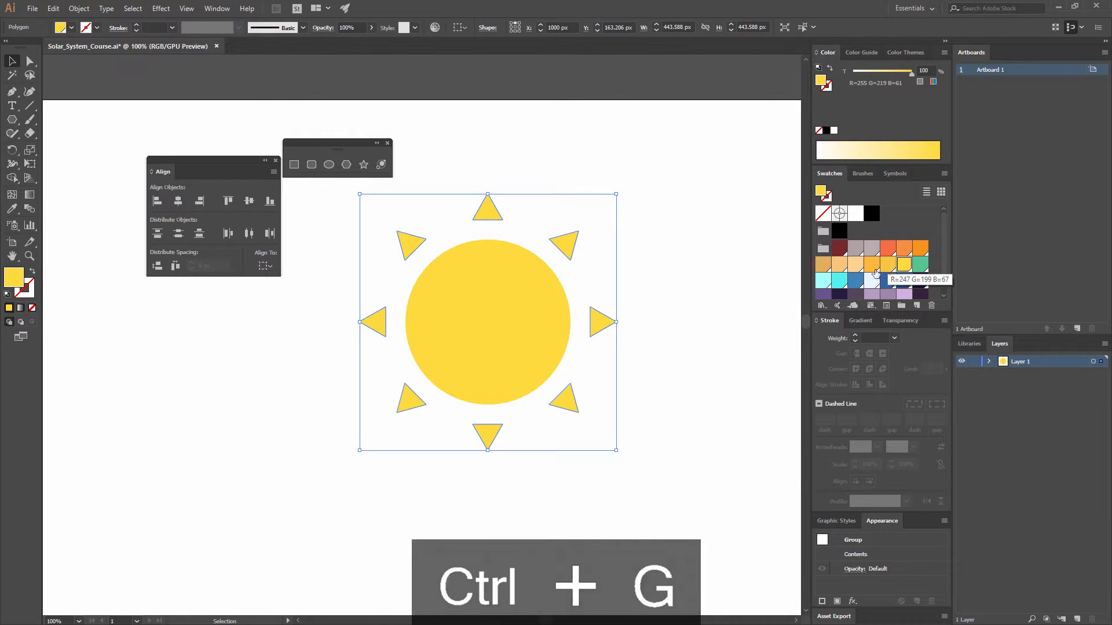
Step: Fill the grouped rays with the darker yellow swatch R=247 G=199 B=67 and deselect them
left_click(874, 268)
left_click(888, 264)
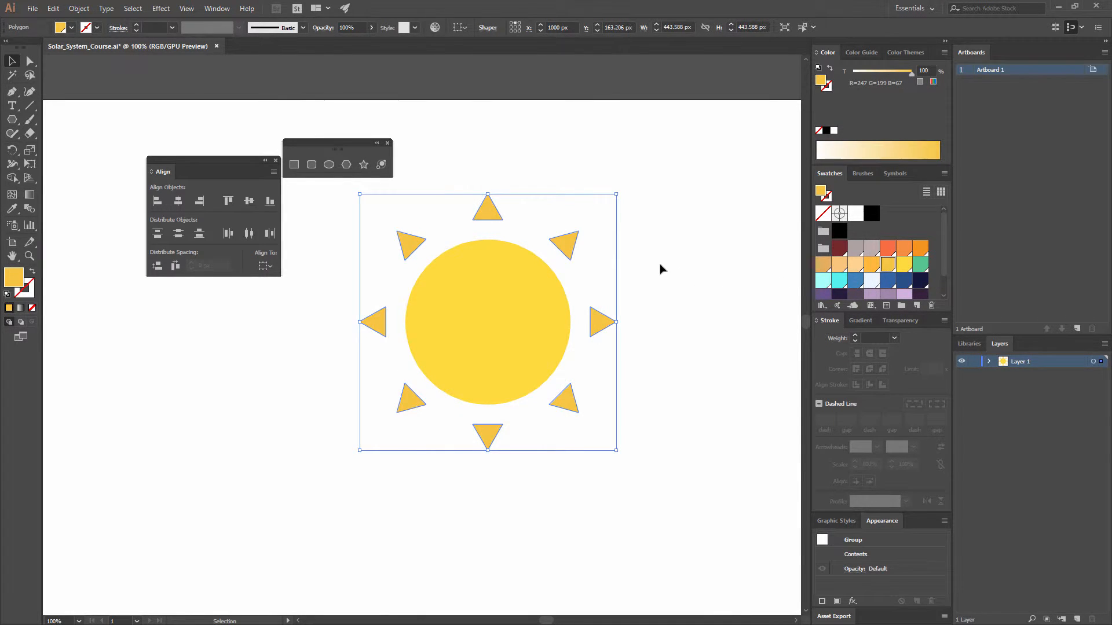
left_click(663, 269)
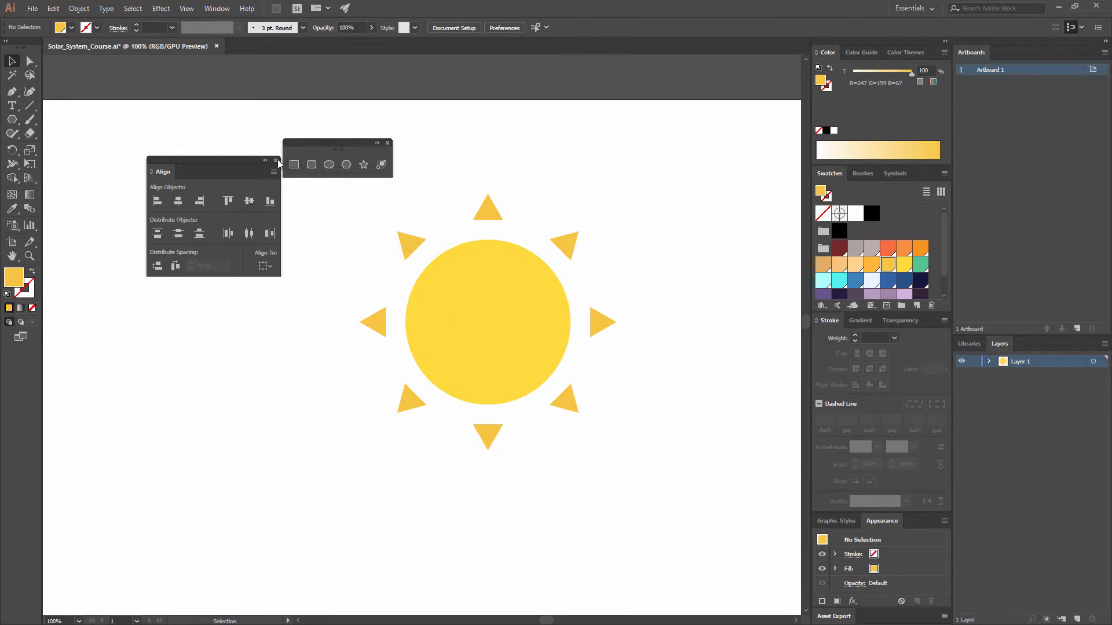
Step: Draw two pairs of small spot circles on the sun: upper left, smaller one about 12 px; lower right, larger one about 31 px
left_click(328, 164)
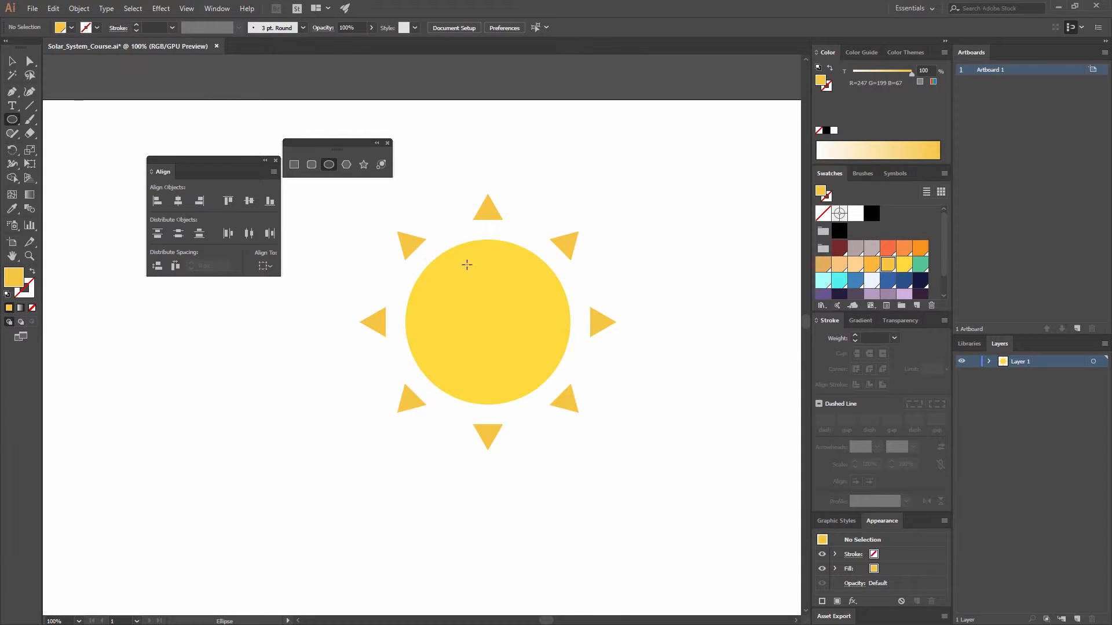
left_click_drag(467, 264, 448, 284)
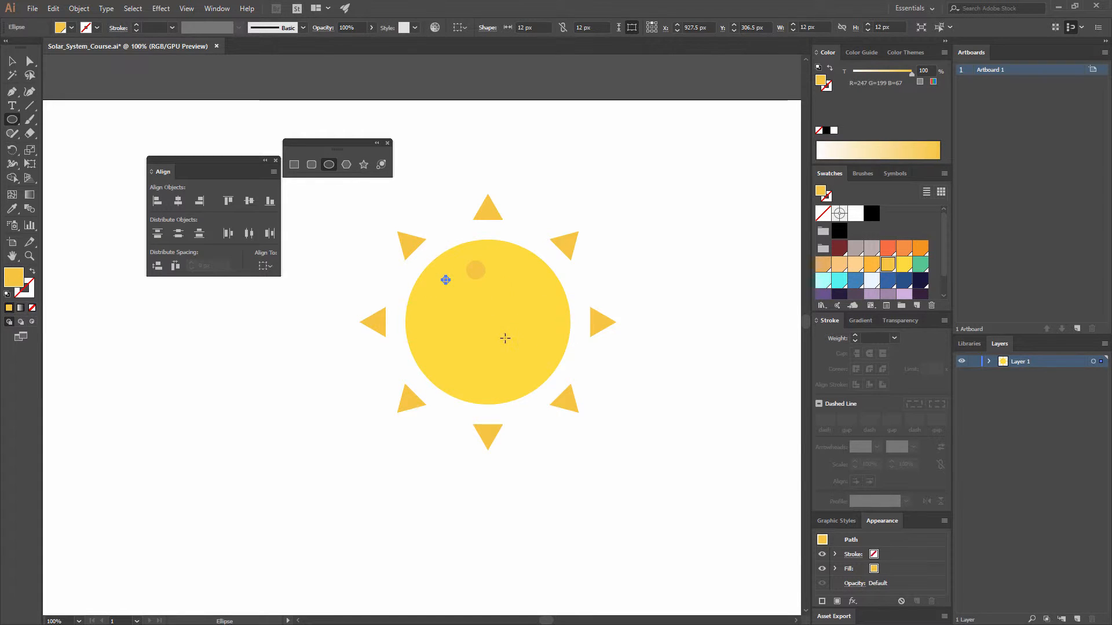
mouse_move(514, 371)
left_mouse_down()
mouse_move(531, 377)
mouse_move(531, 362)
left_mouse_up()
key("v")
left_click(526, 384)
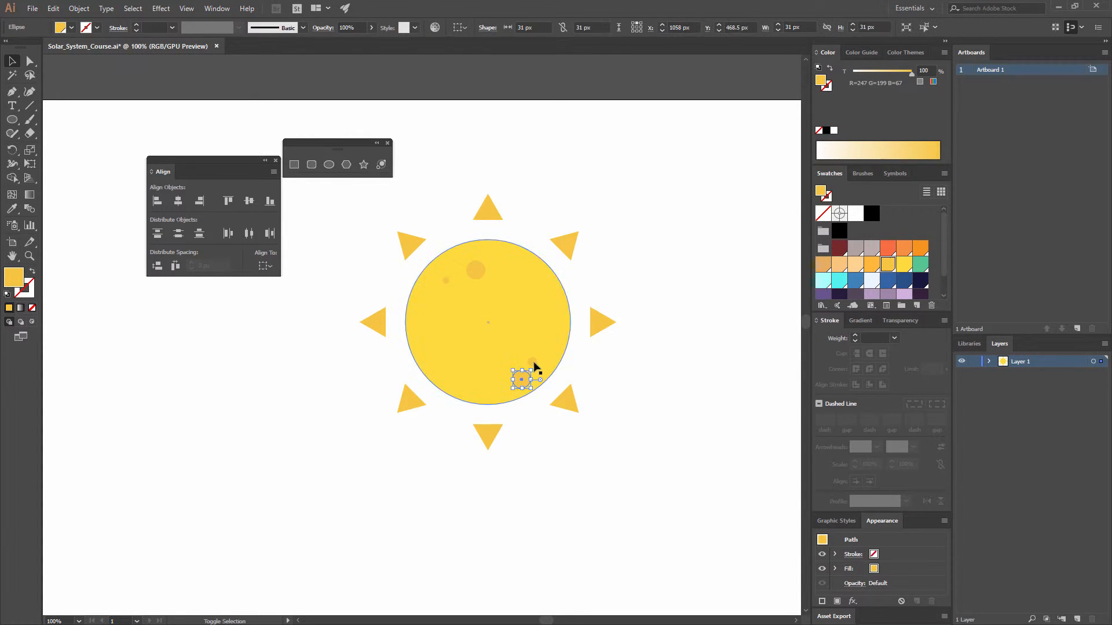
left_click(532, 363, "shift")
left_click(477, 272, "shift")
left_click(445, 280, "shift")
key("ctrl+shift+a")
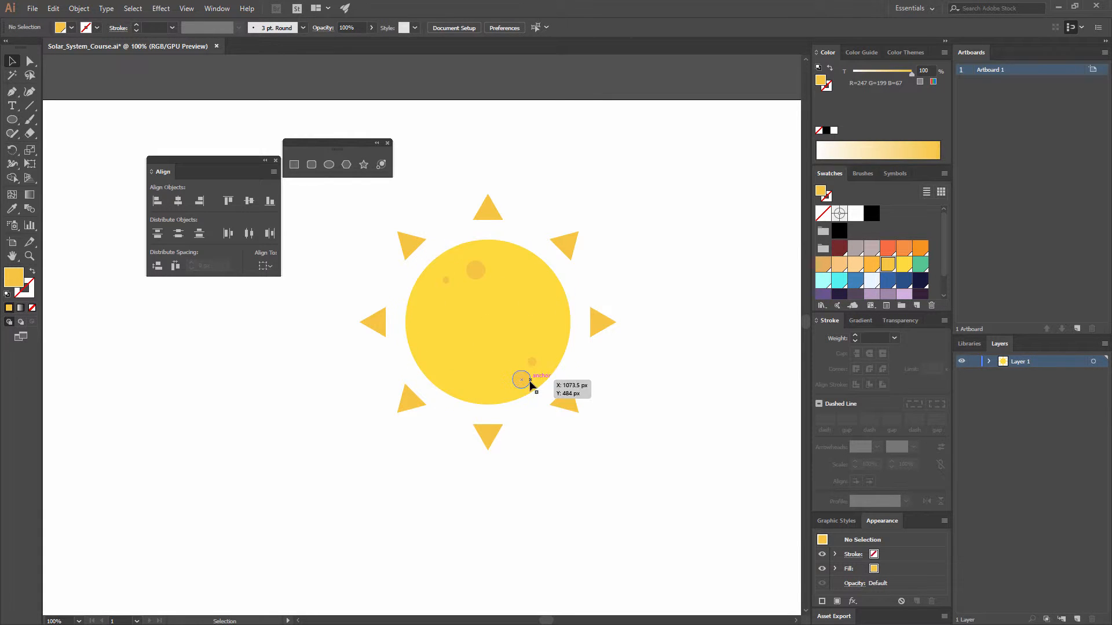
Step: Select the four spot circles on the sun and fill them with orange R=247 G=147 B=30
left_click(525, 380)
left_click(532, 363, "shift")
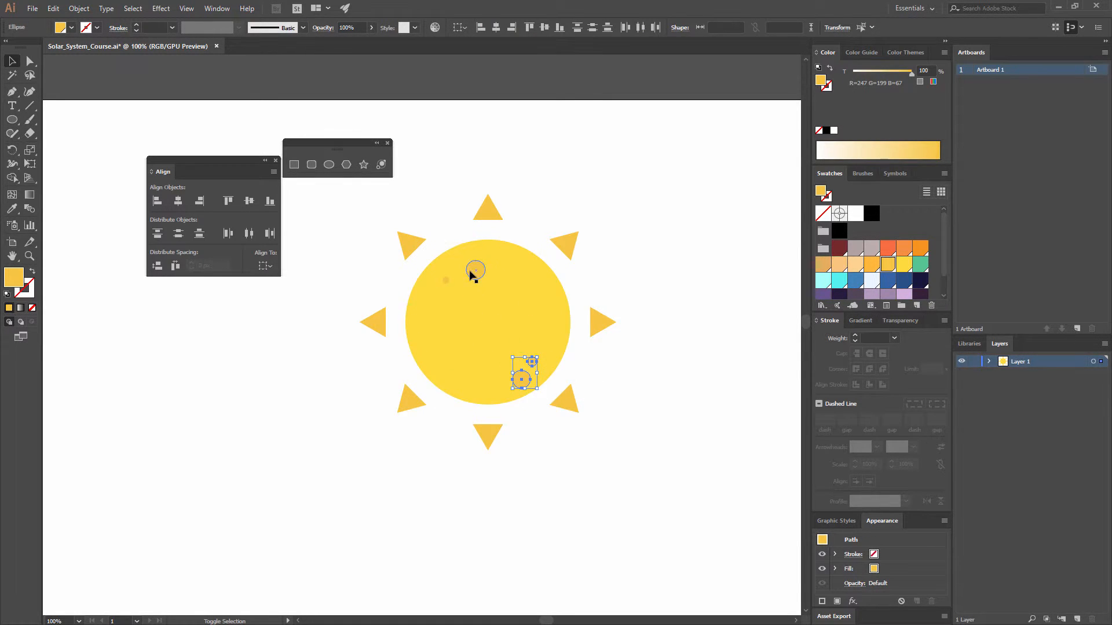
left_click(470, 273, "shift")
left_click(446, 281, "shift")
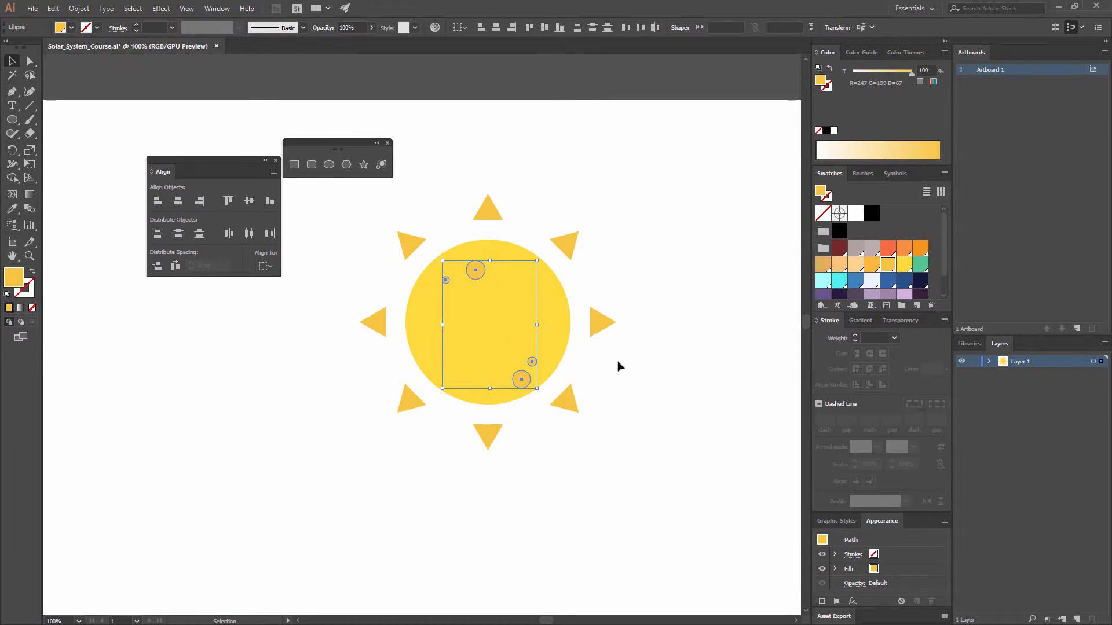
left_click(920, 248)
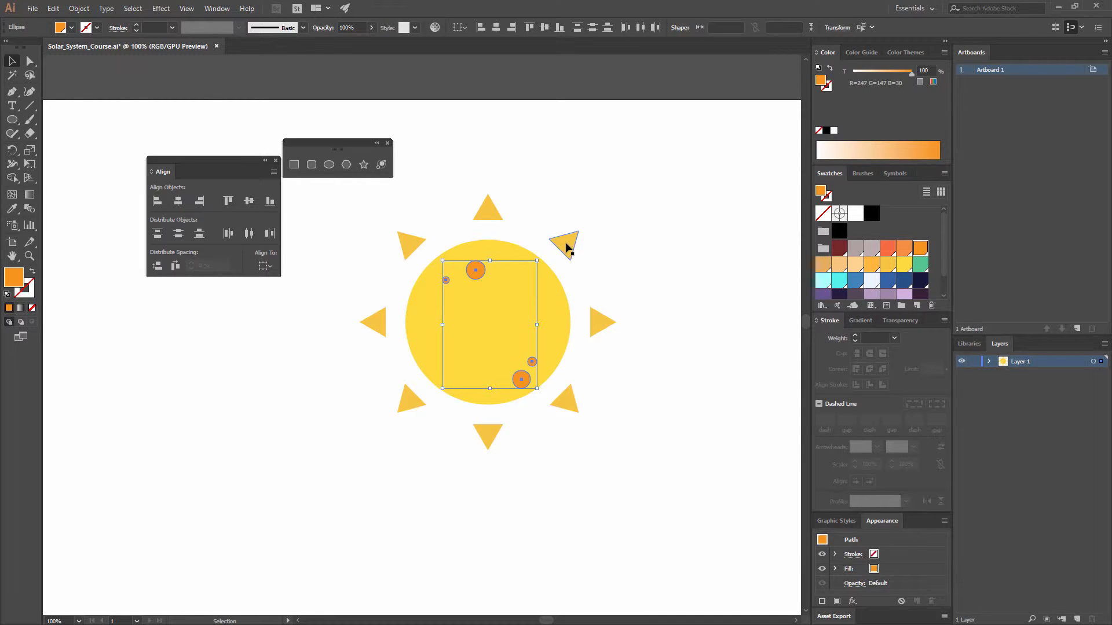
Step: Group the four orange spots and shift the group slightly up and to the left on the sun
key("ctrl+g")
left_click_drag(475, 275, 471, 273)
left_click(658, 248)
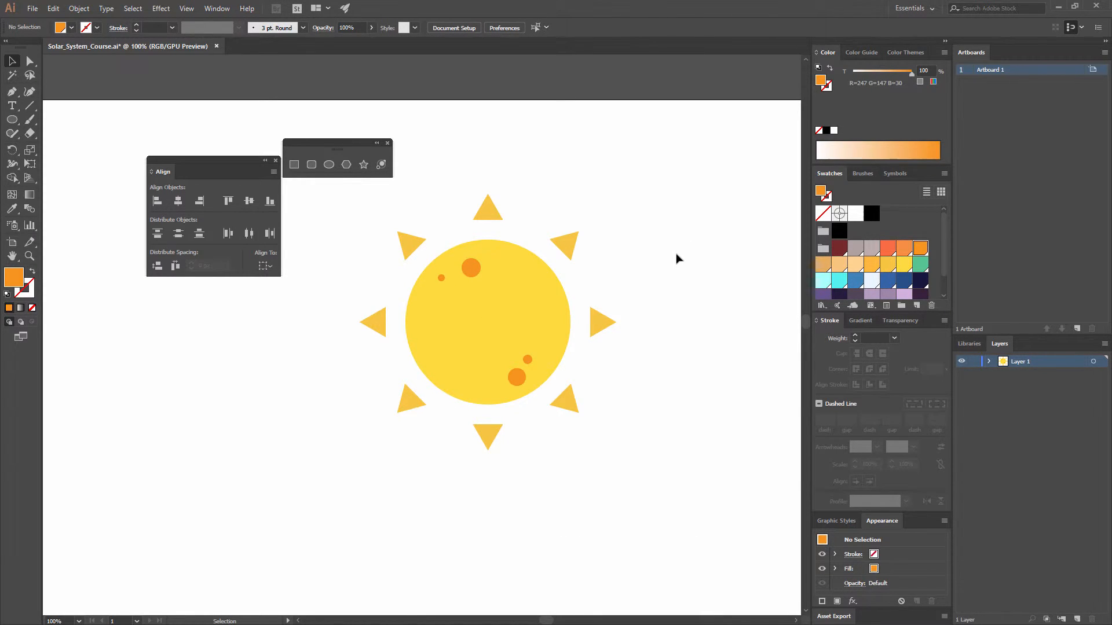
Step: Draw an upright oval eye about 14 by 20 px left of the sun's center and fill it with dark navy R=21 G=24 B=61
key("ctrl+equal")
key("ctrl+equal")
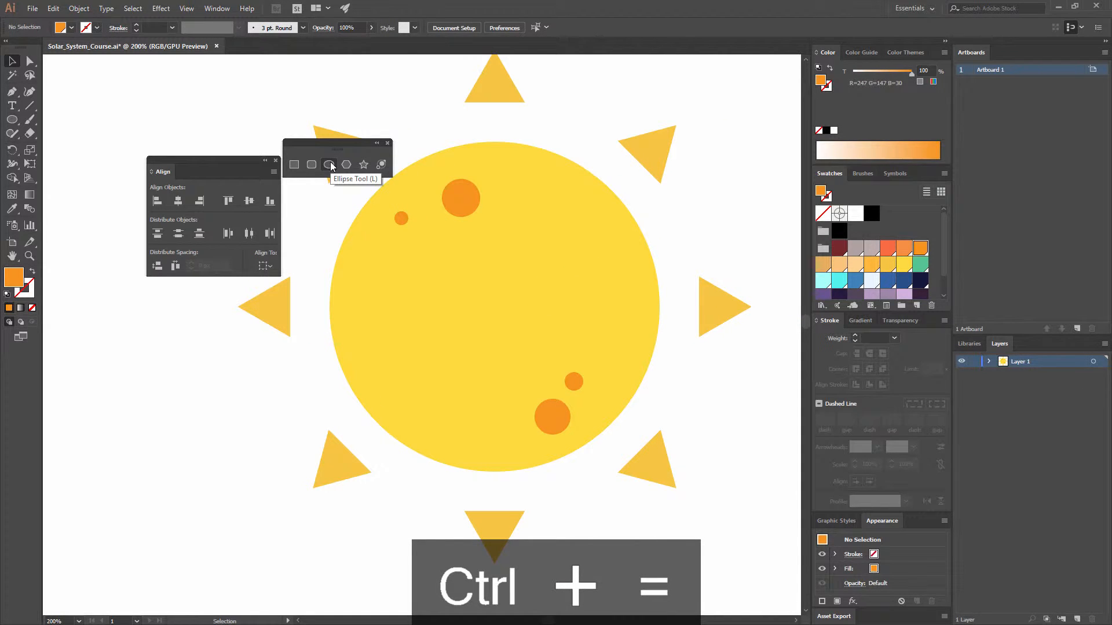
left_click(331, 163)
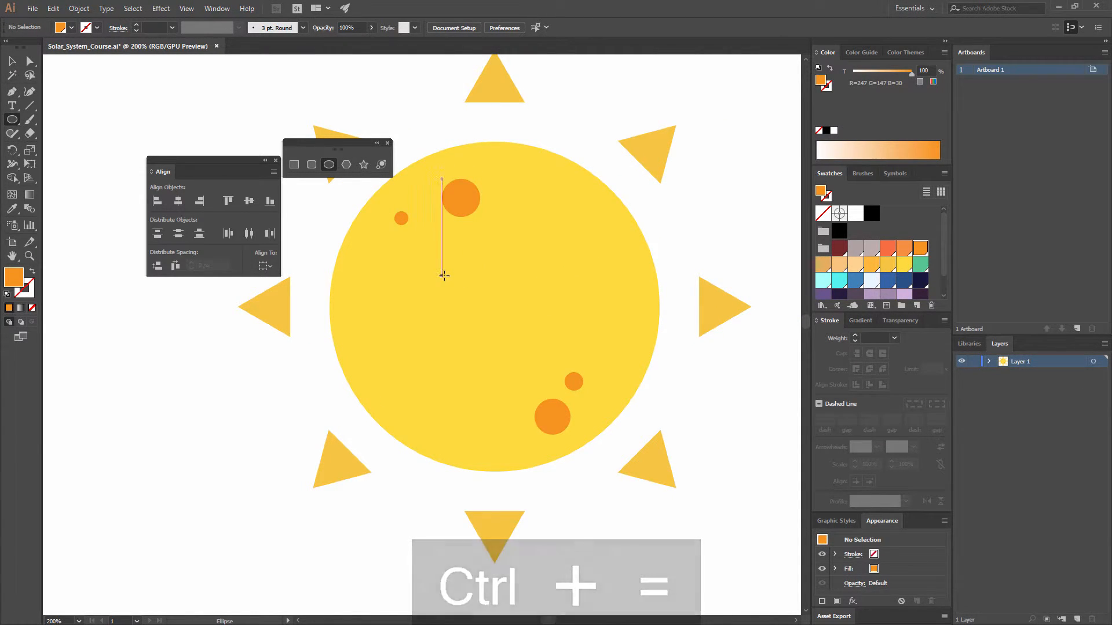
left_click_drag(445, 278, 460, 298)
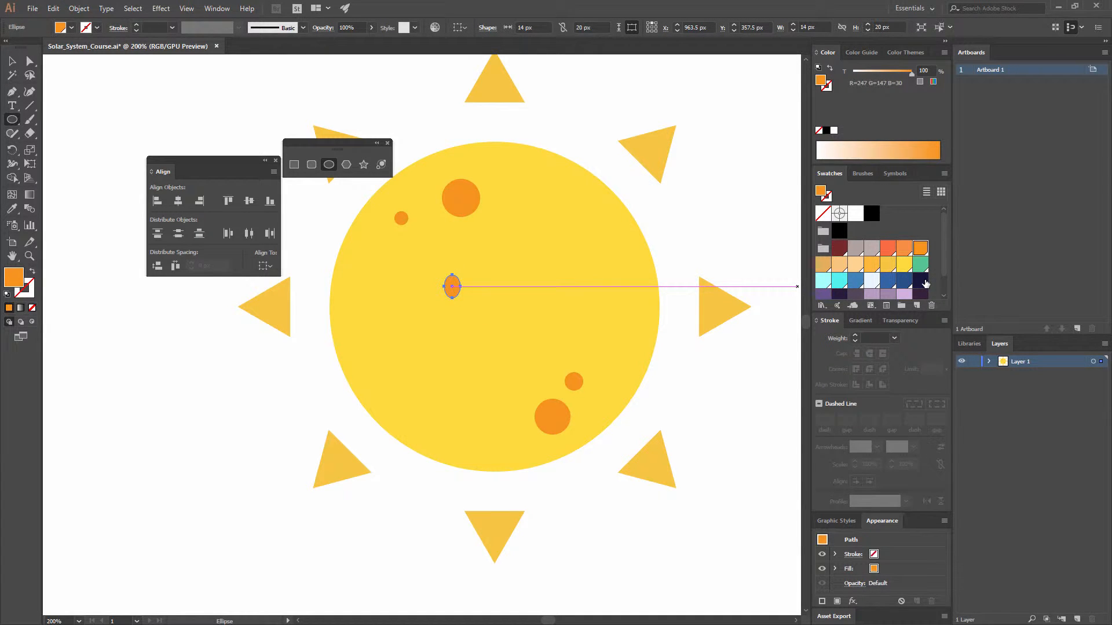
scroll(926, 282, "down", 1)
left_click(920, 258)
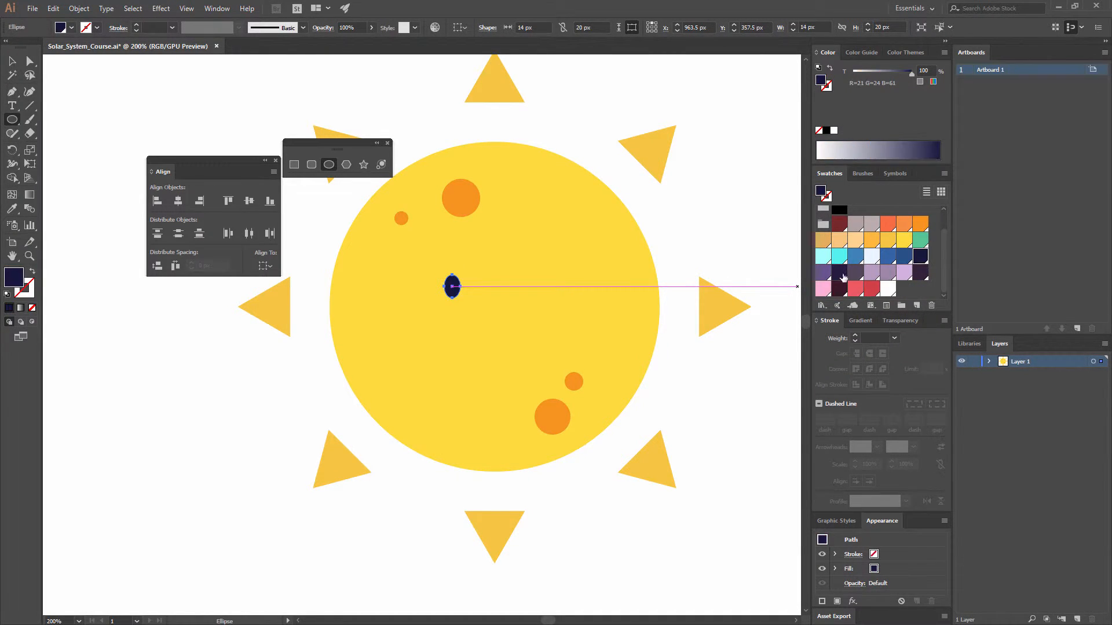
Step: Duplicate the navy eye about 90 px to the right at the same height
key("v")
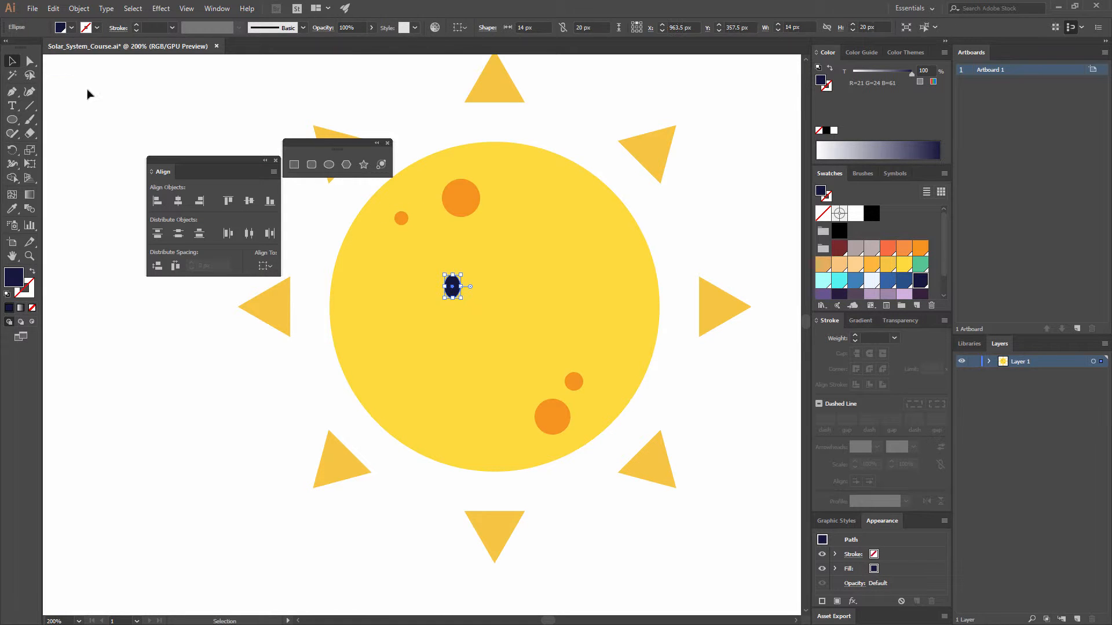
left_click(187, 110)
left_click_drag(456, 289, 561, 296)
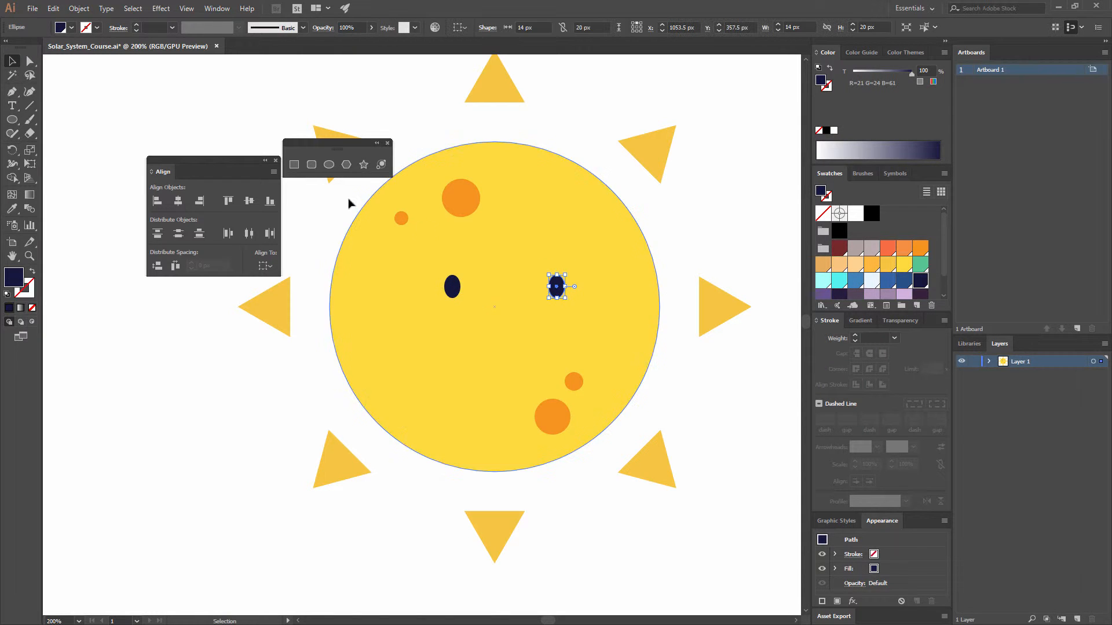
Step: Draw a navy circle about 90 px in diameter centered between the two eyes and slightly below them
left_click(328, 165)
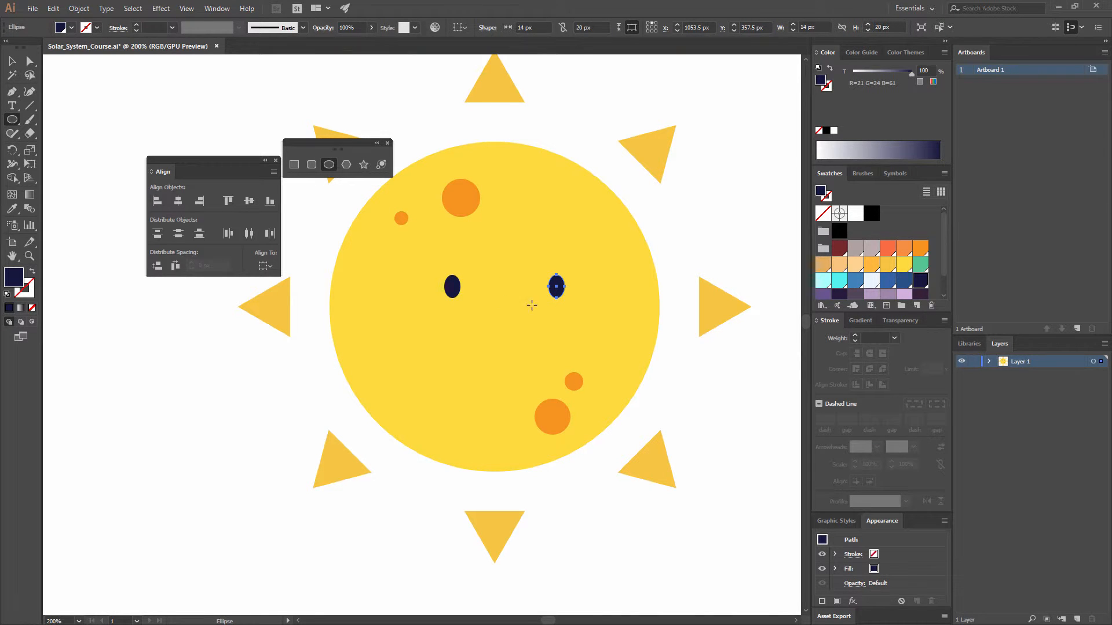
left_click_drag(505, 302, 556, 307)
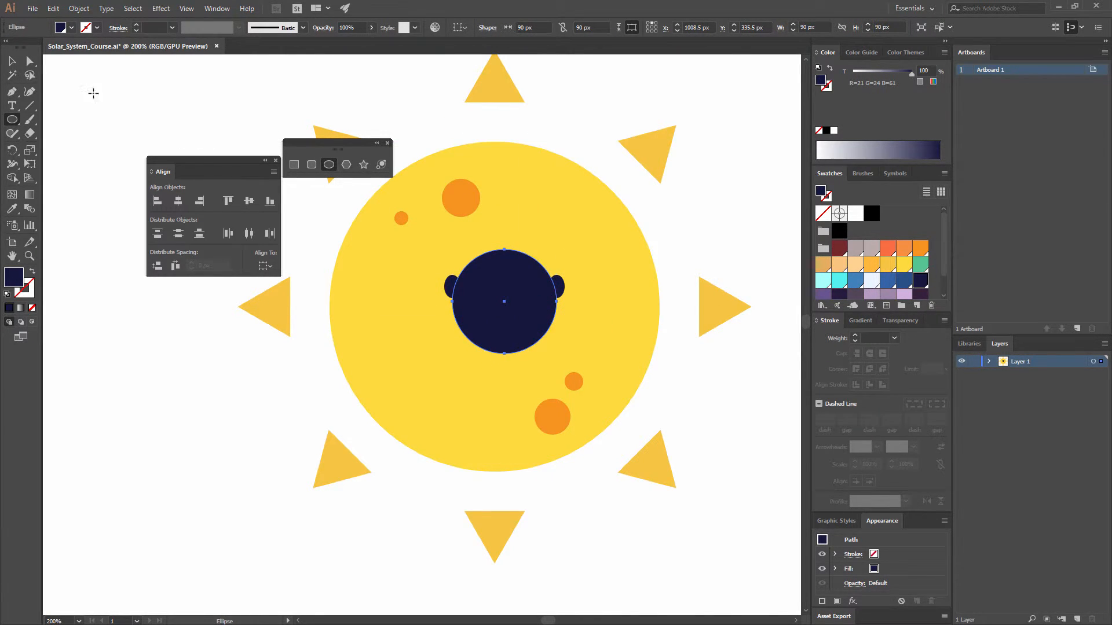
key("v")
left_click(129, 88)
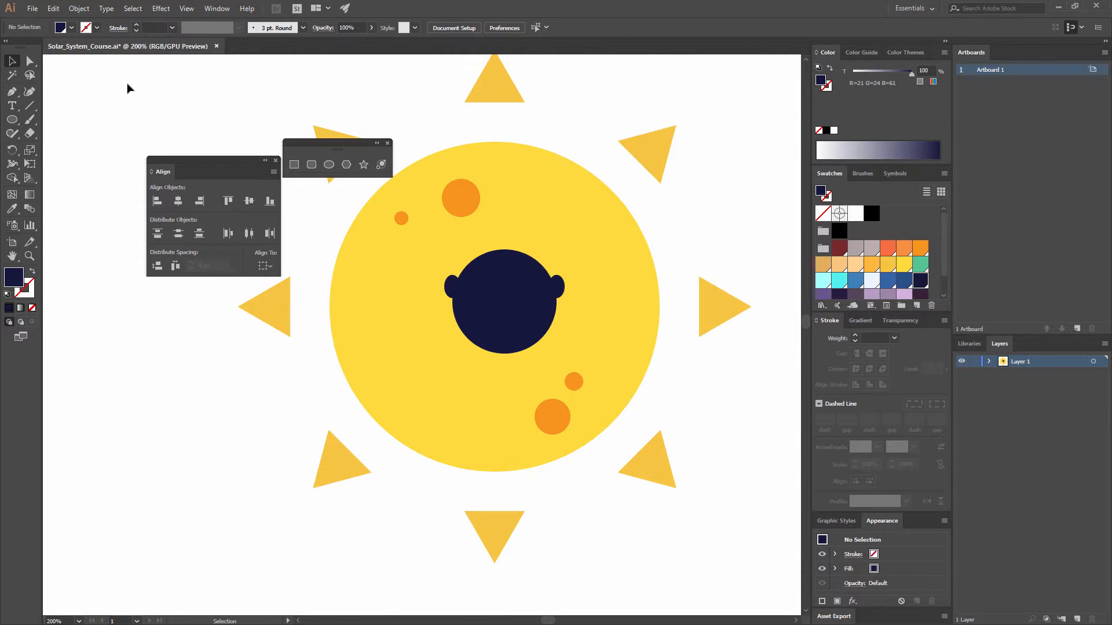
Step: Remove the topmost anchor point of the navy circle to leave a half-circle mouth
left_click(29, 60)
left_click(505, 250)
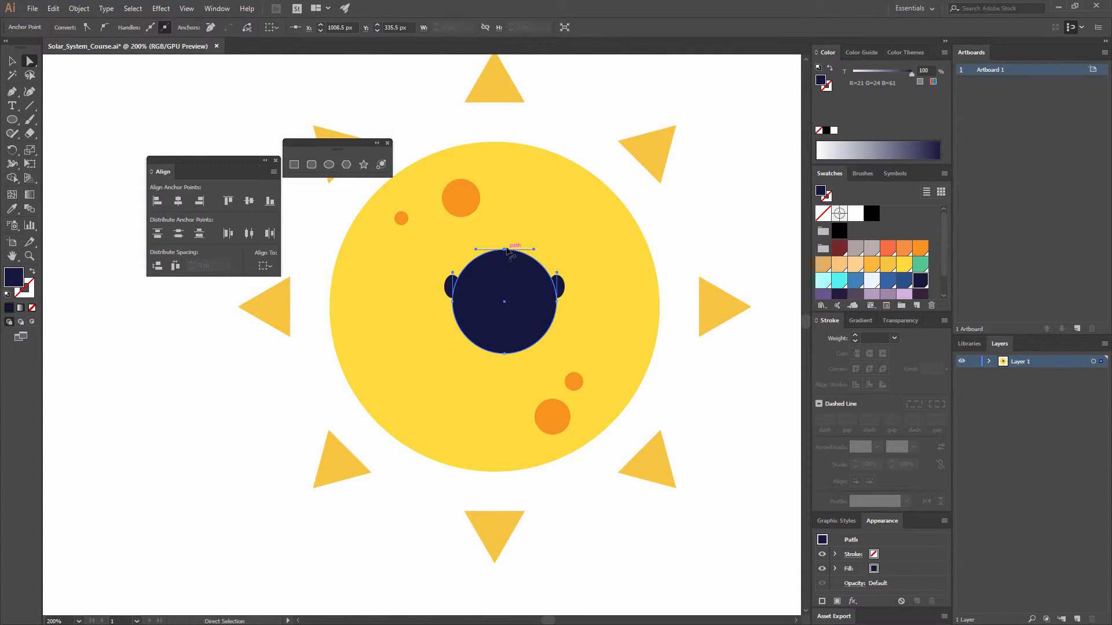
left_click(211, 27)
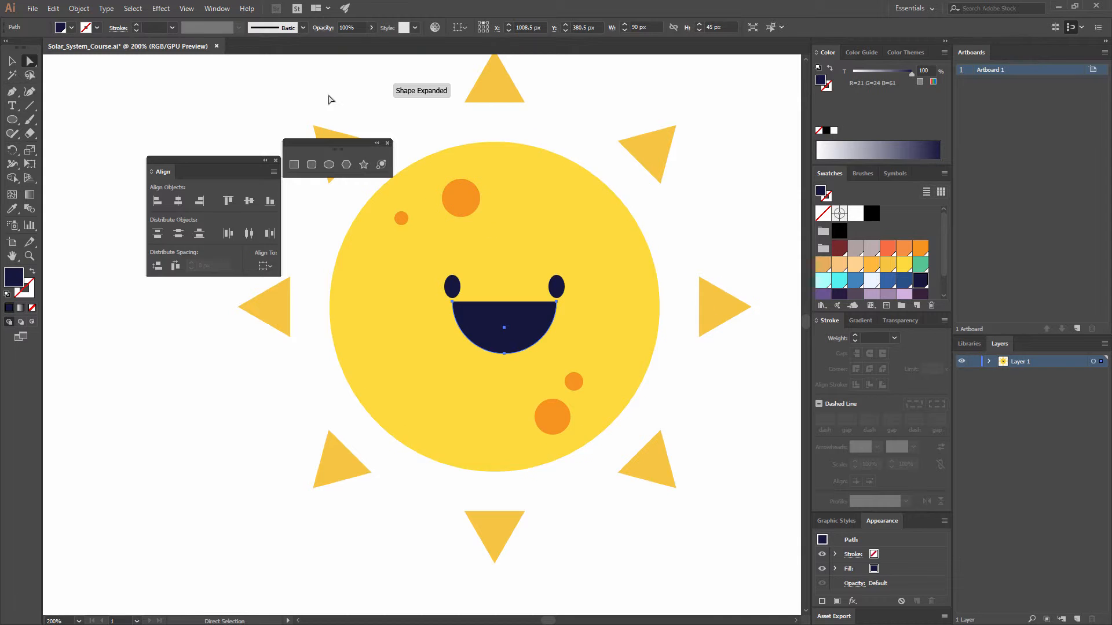
Step: Join the two upper end points of the half-circle mouth to close its path, and deselect it
left_click(556, 301)
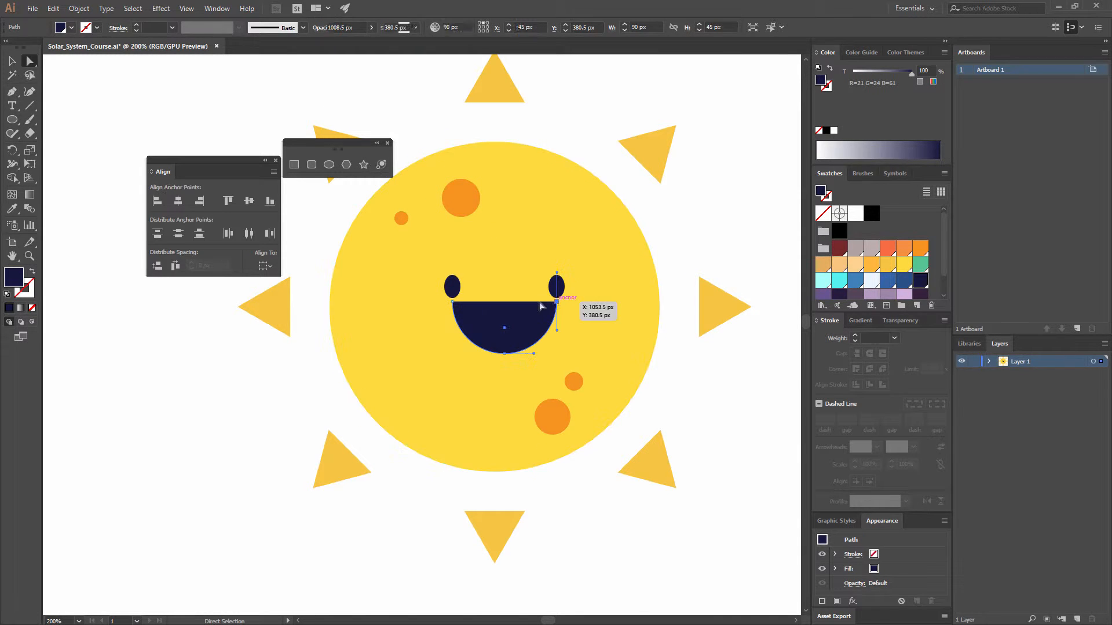
left_click(452, 302, "shift")
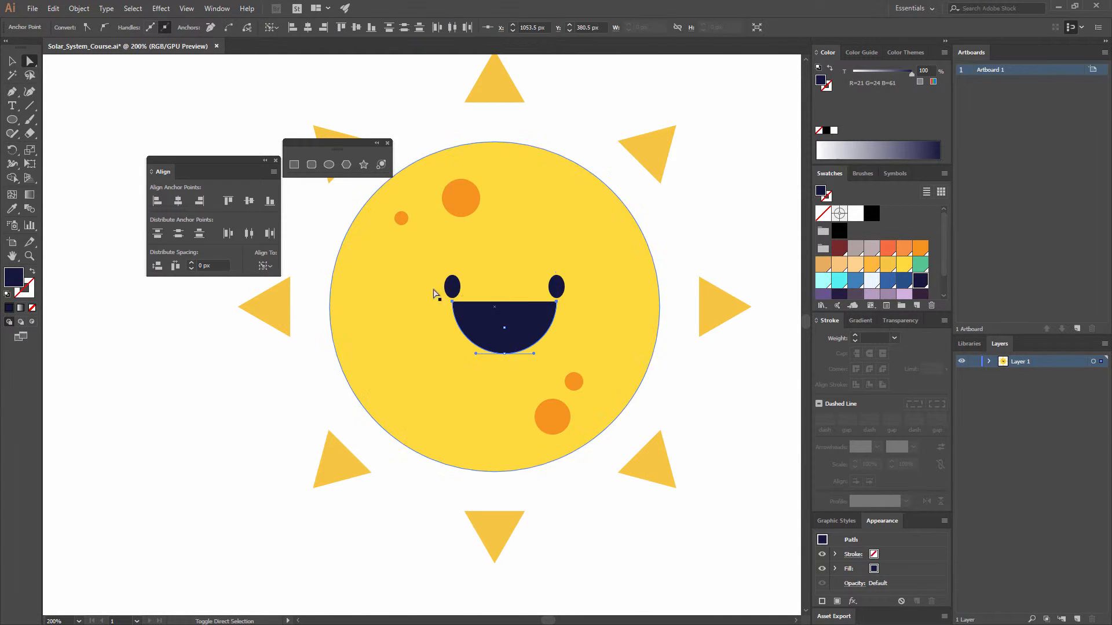
left_click(226, 28)
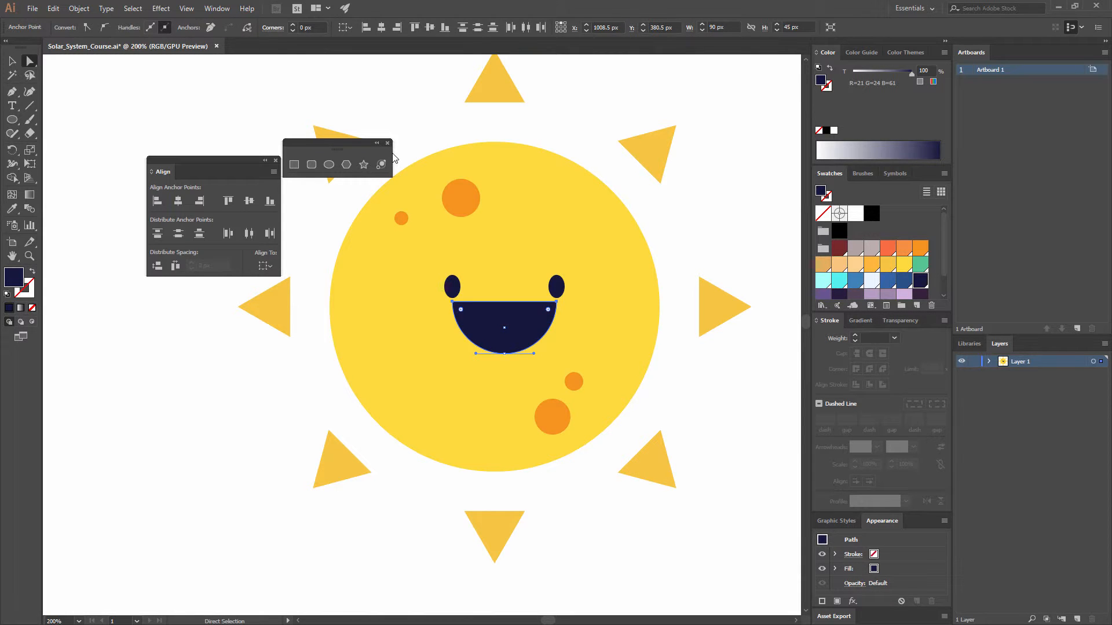
left_click(430, 120)
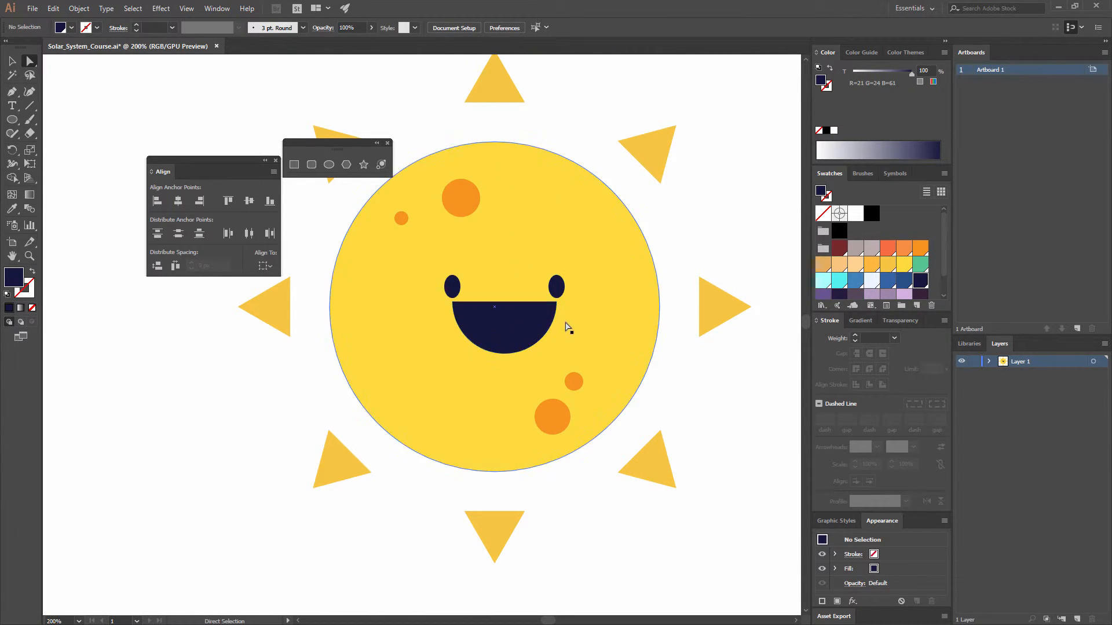
Step: Round the two upper corners of the navy mouth to a radius of about 11 px, and deselect it
left_click(556, 301)
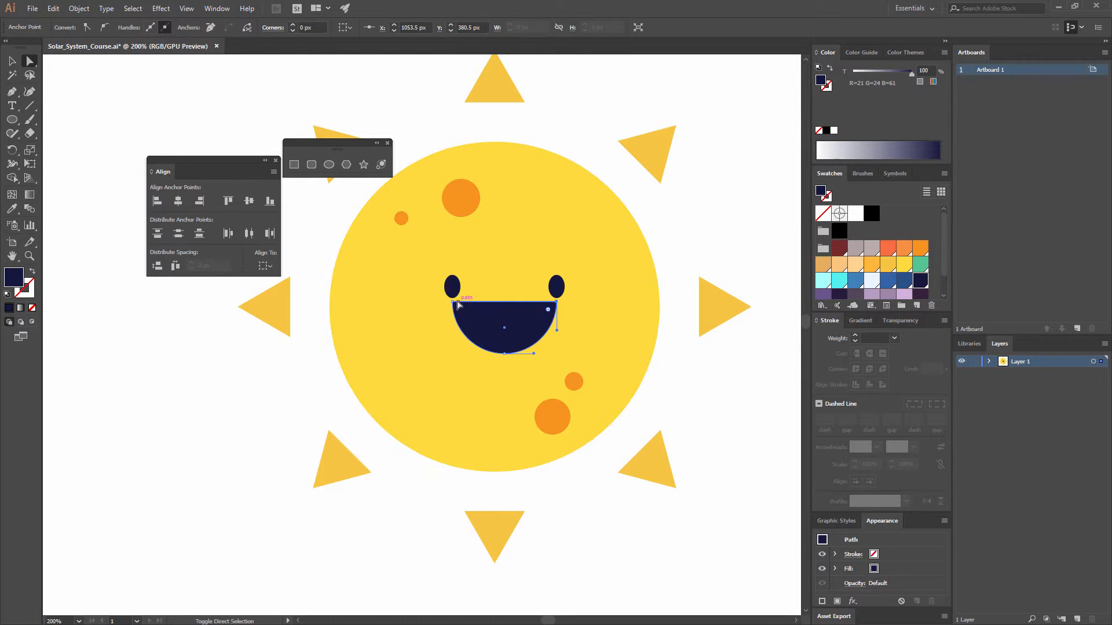
left_click(453, 302, "shift")
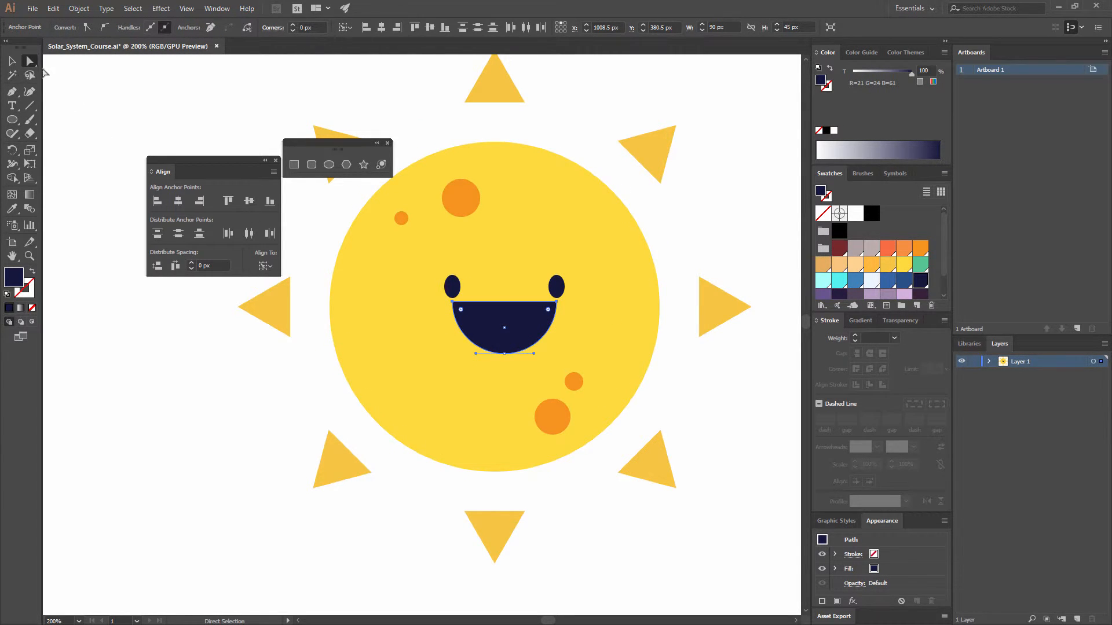
left_click_drag(462, 311, 468, 313)
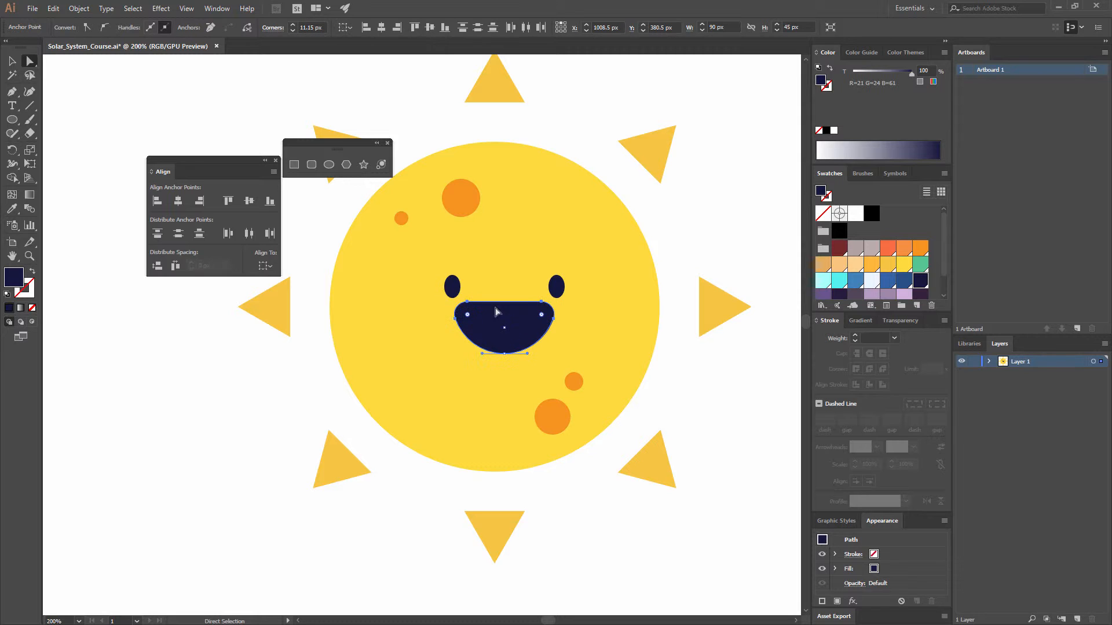
left_click(710, 252)
Step: Draw a rectangle about 70 by 27 px over the upper edge of the mouth and fill it with white
left_click(295, 165)
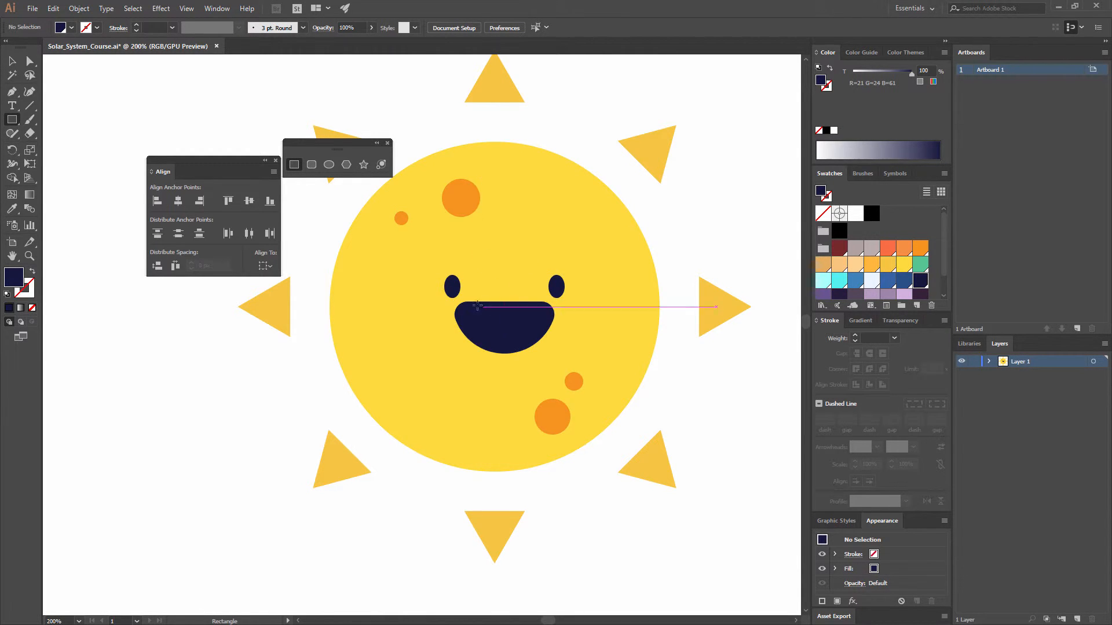
left_click_drag(464, 291, 546, 322)
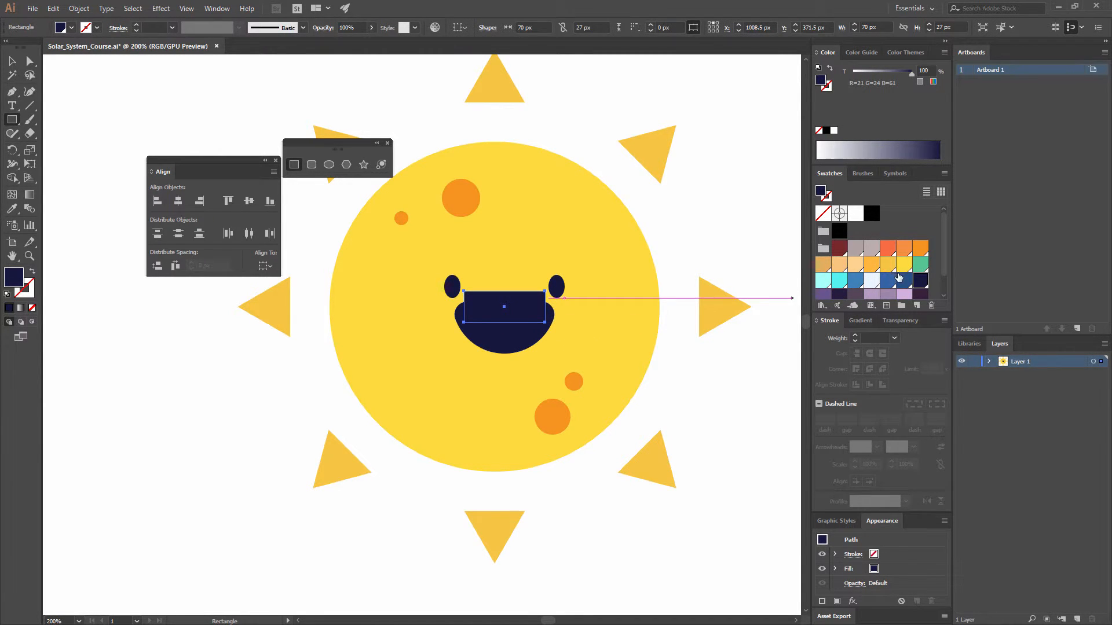
left_click(871, 281)
scroll(869, 287, "down", 3)
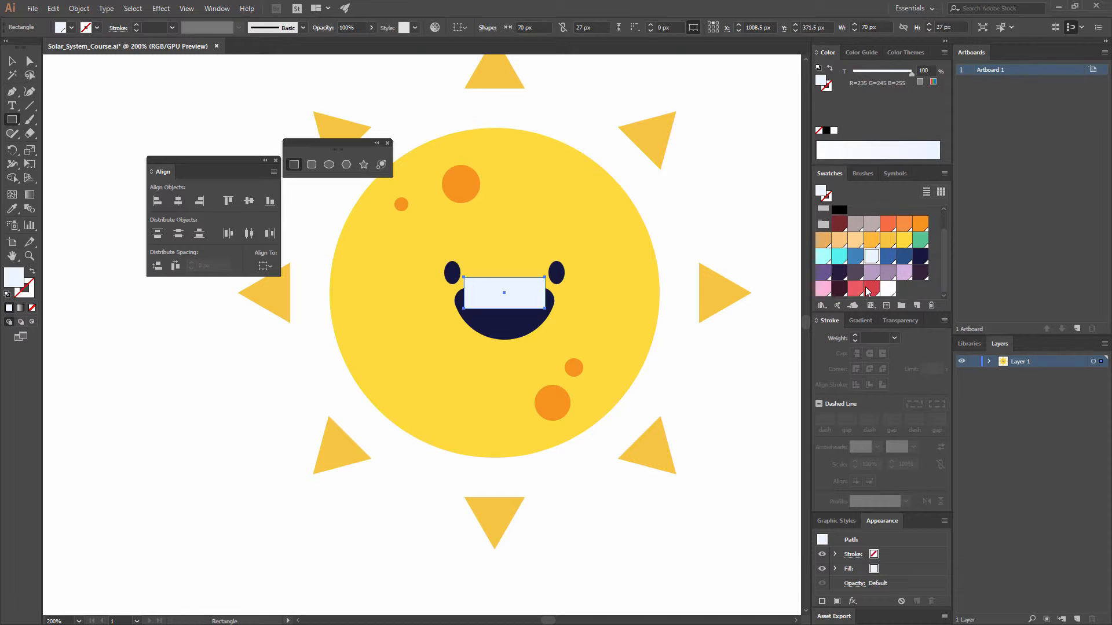
left_click(890, 288)
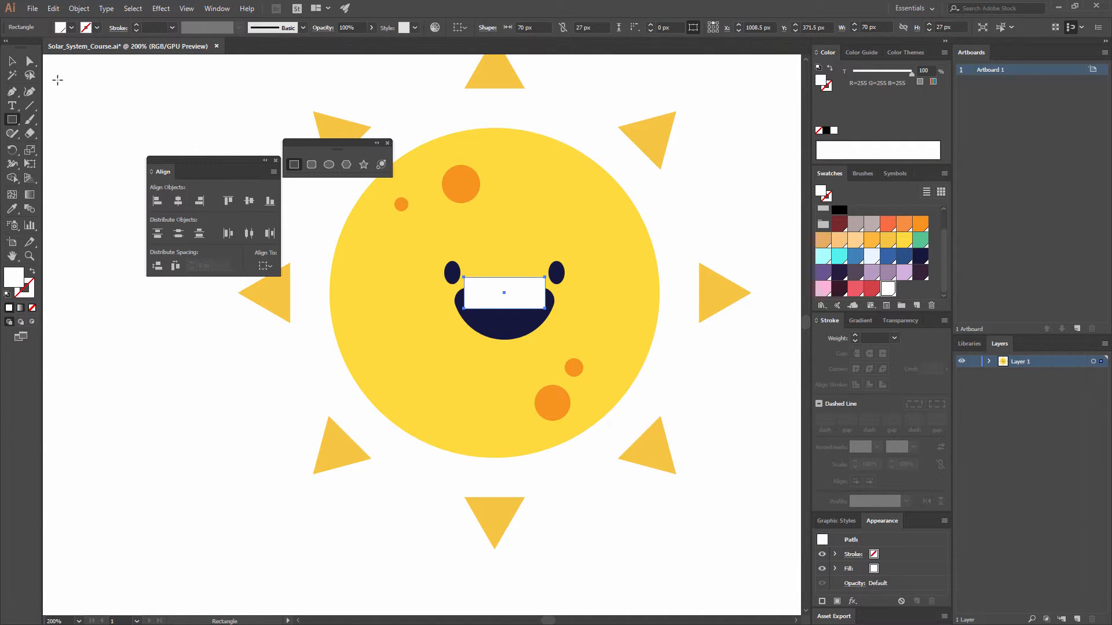
Step: Center the white rectangle horizontally on the navy mouth, using the mouth as the alignment reference
left_click(11, 60)
left_click(505, 324, "shift")
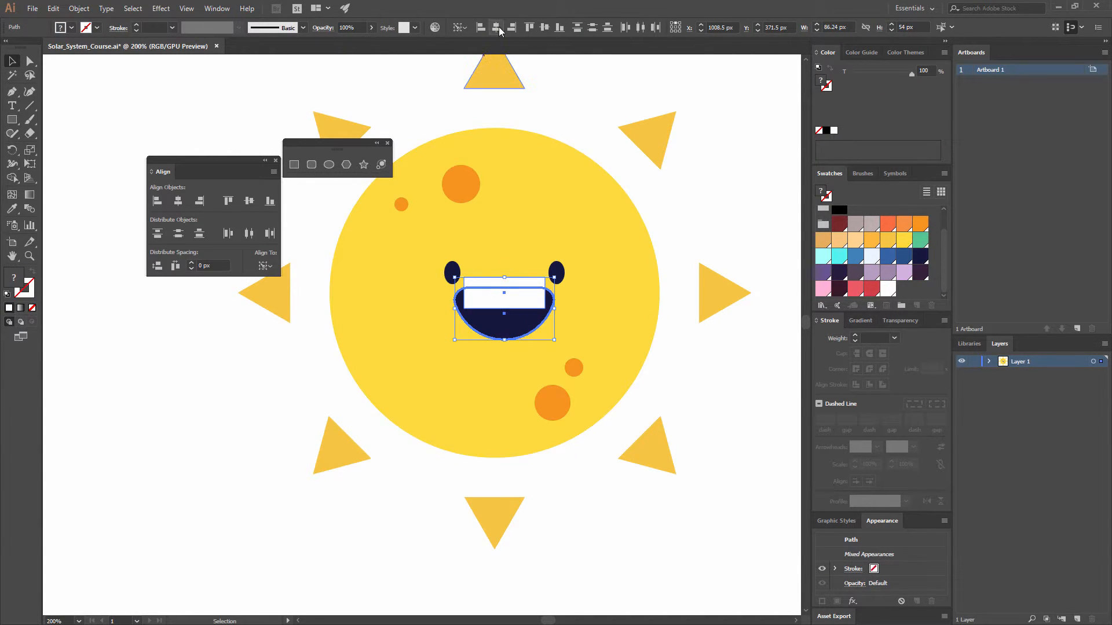
left_click(705, 319)
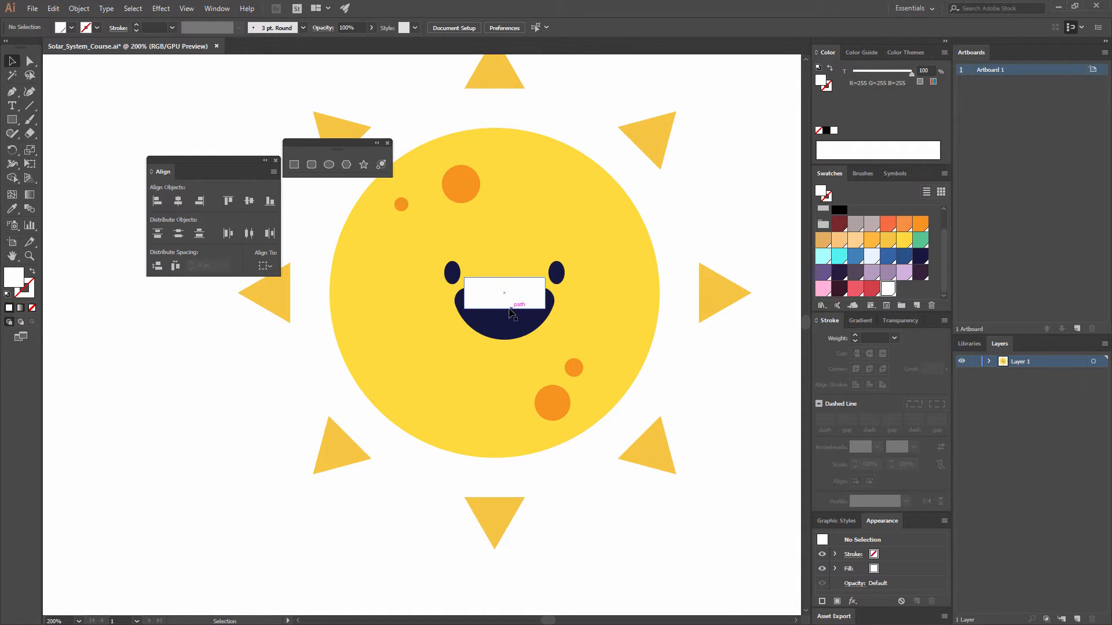
Step: Slightly round the two lower corners of the white teeth rectangle, keeping its upper corners square, and deselect it
left_click(528, 304)
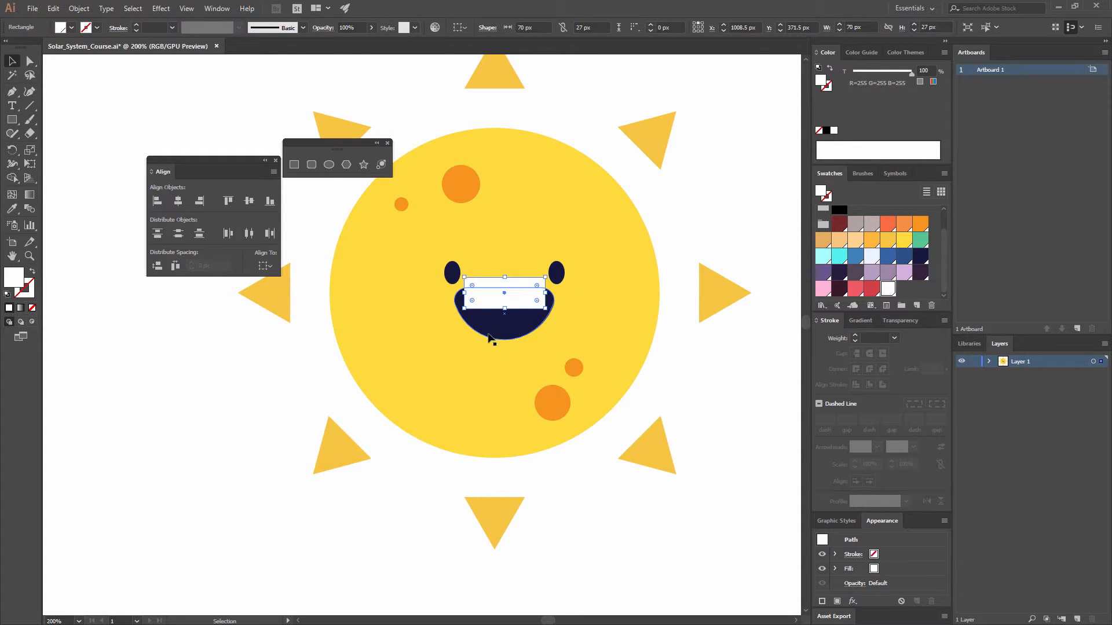
left_click(718, 350)
left_click(509, 307)
key("a")
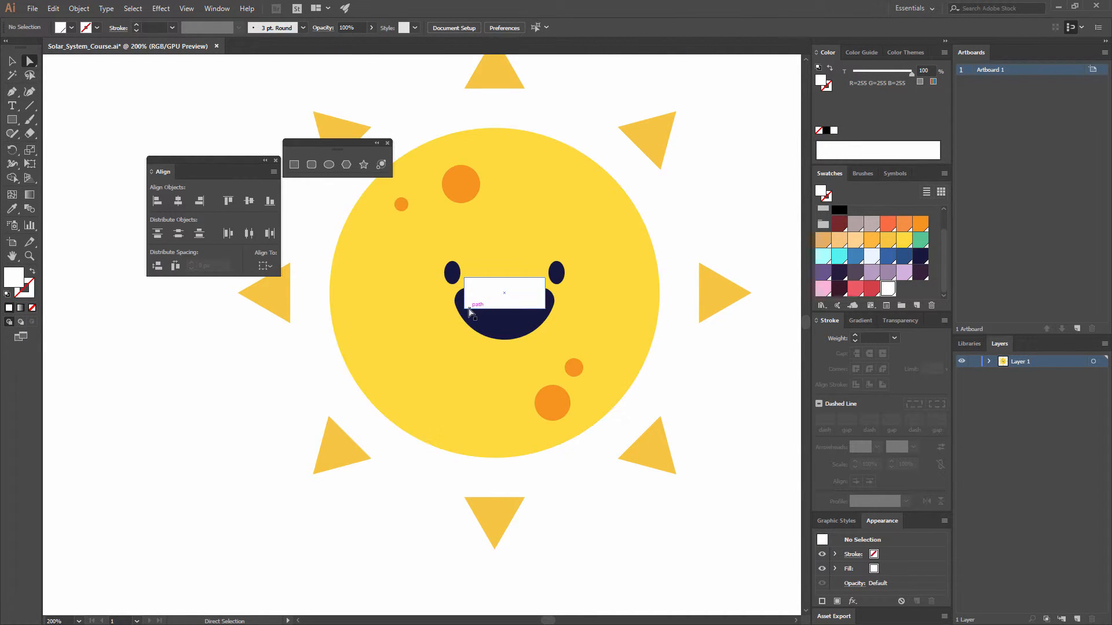
left_click(545, 309)
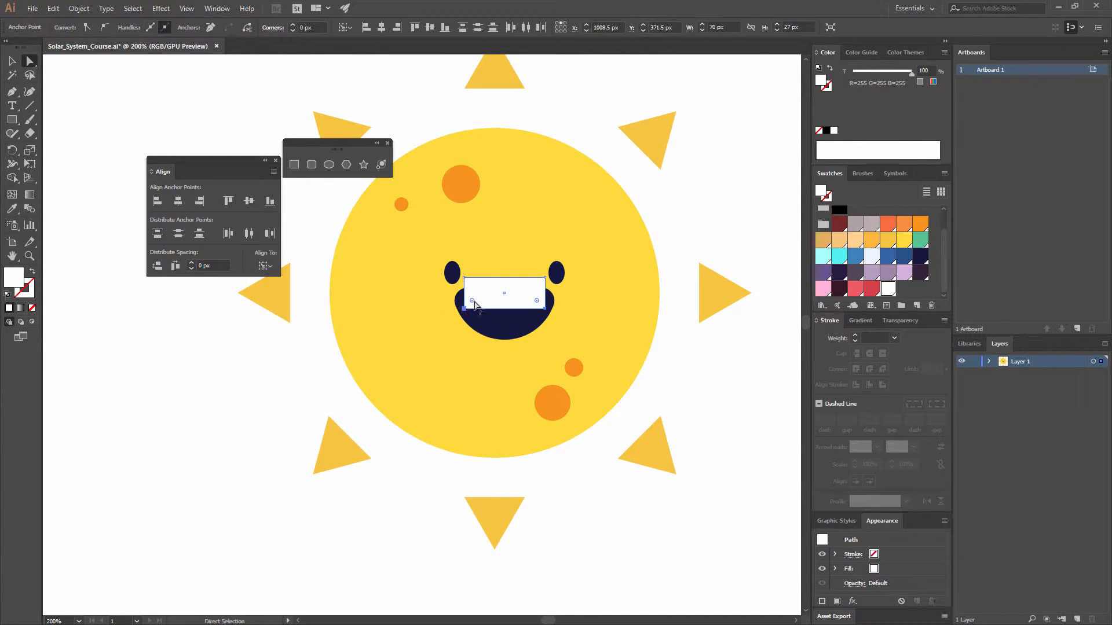
left_click_drag(472, 301, 474, 306)
left_click(677, 350)
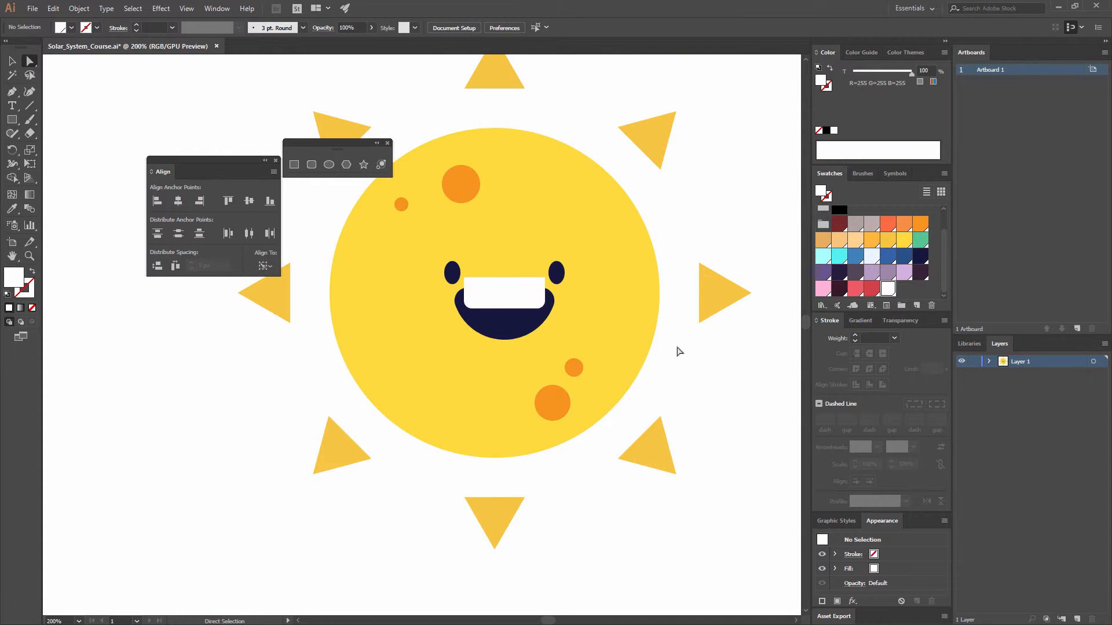
Step: Cut the white teeth and paste them in place inside the navy mouth using Draw Inside, and return to normal drawing
key("v")
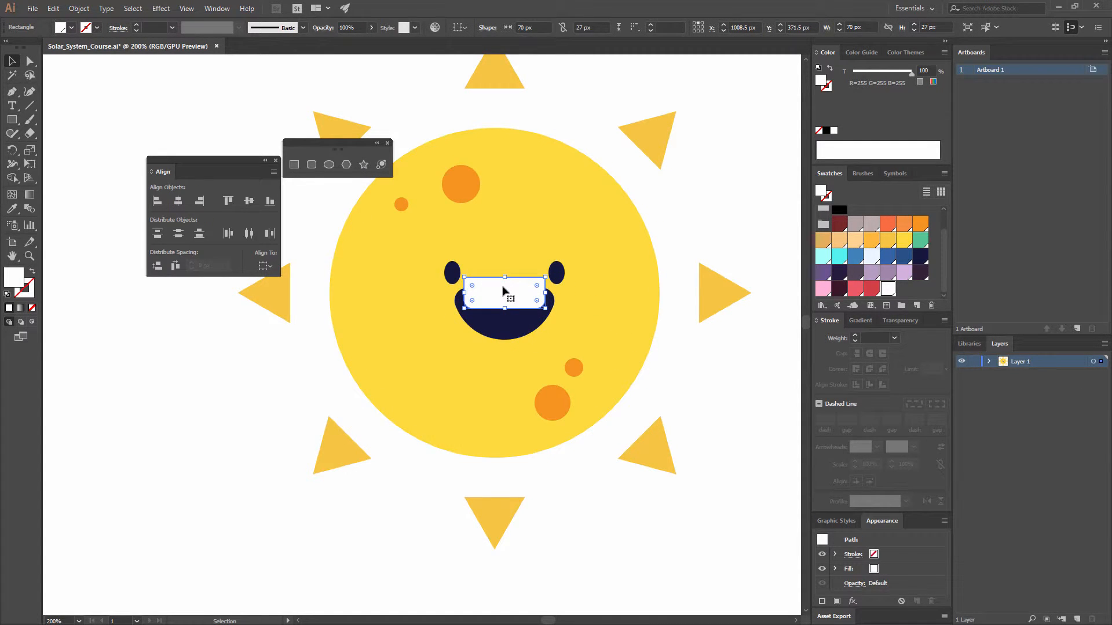
key("ctrl+x")
left_click(511, 316)
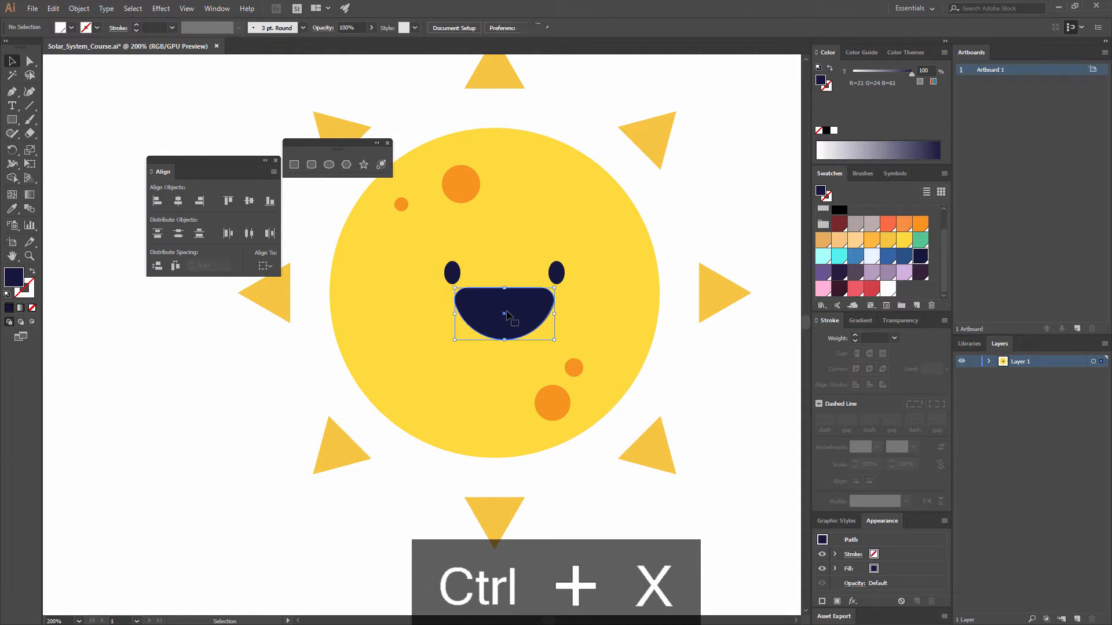
left_click(32, 323)
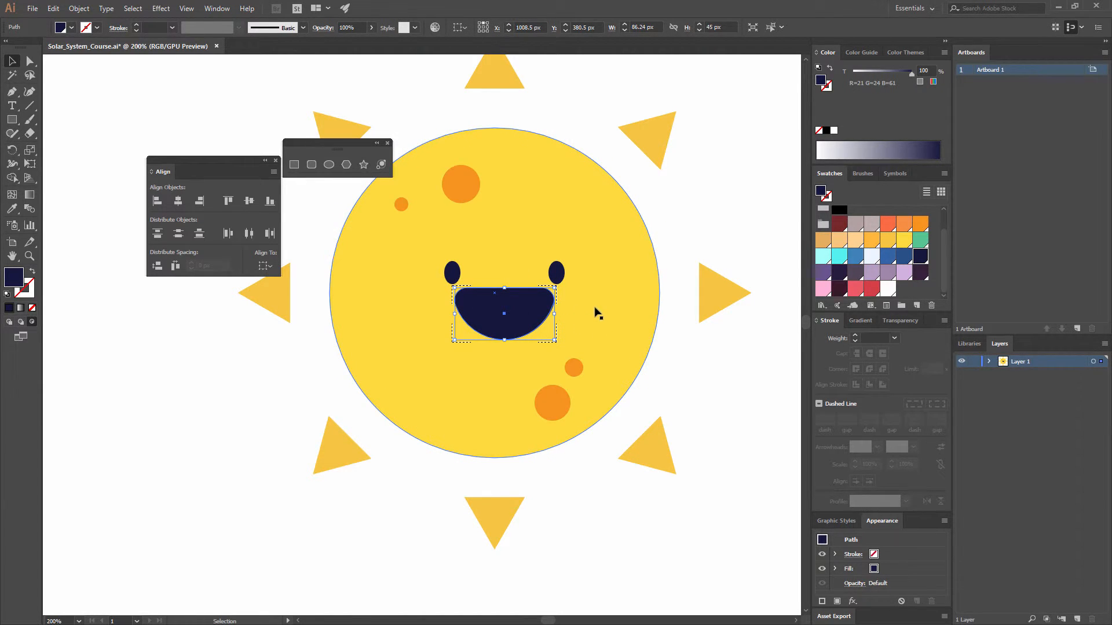
key("ctrl+shift+v")
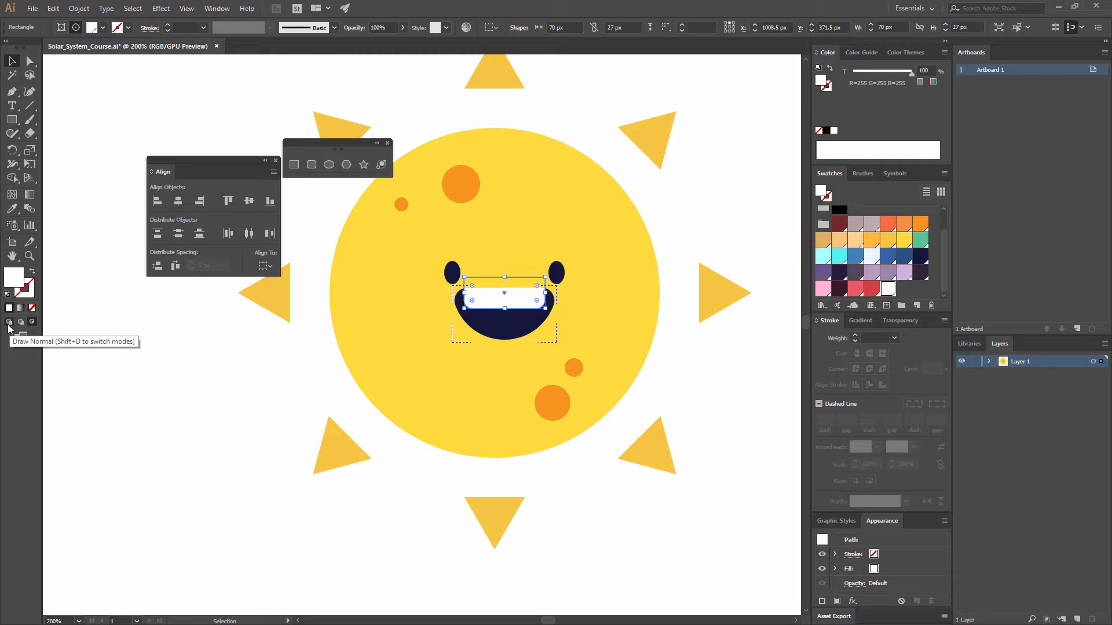
left_click(144, 336)
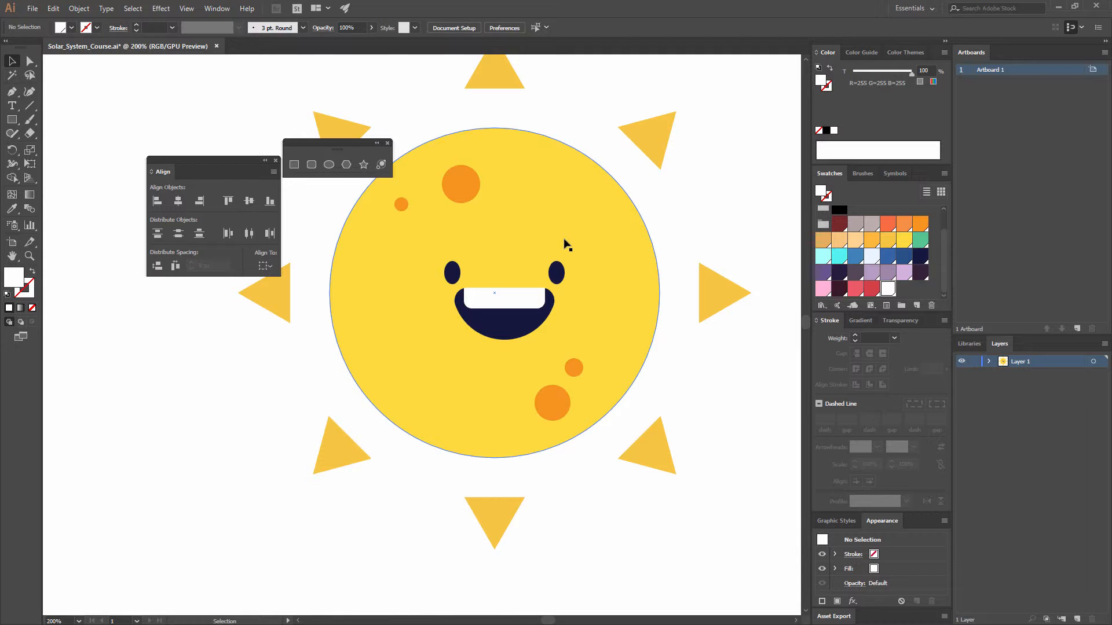
Step: Move the right eye about 15 px outward, away from the left eye, keeping it at the same height
key("ctrl+minus")
key("ctrl+minus")
key("ctrl+minus")
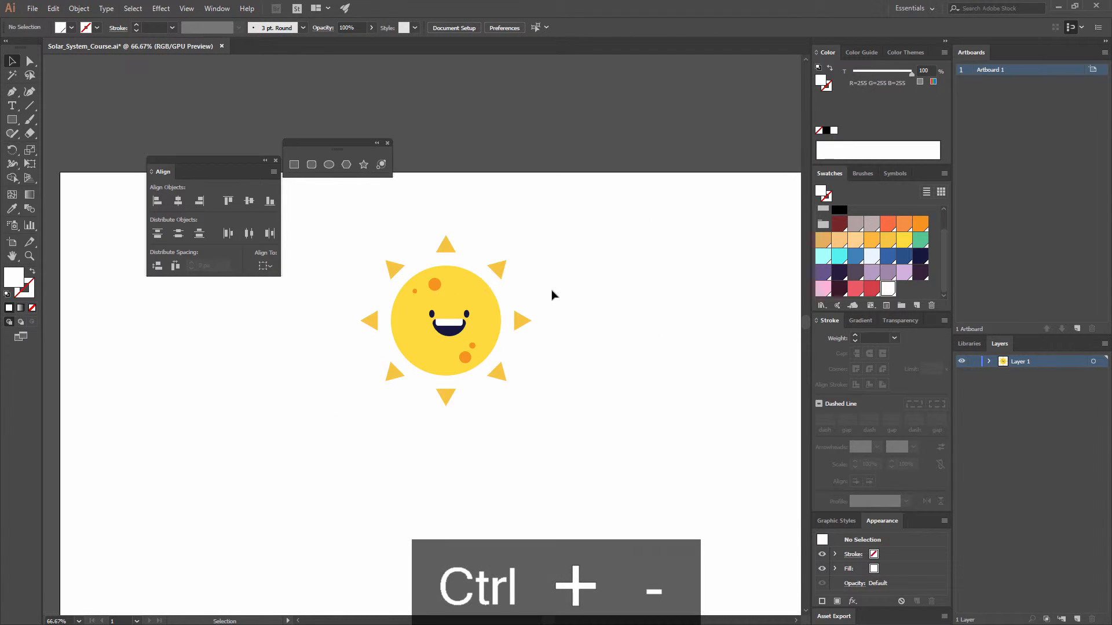
left_click(486, 323)
key("ctrl+equal")
key("ctrl+equal")
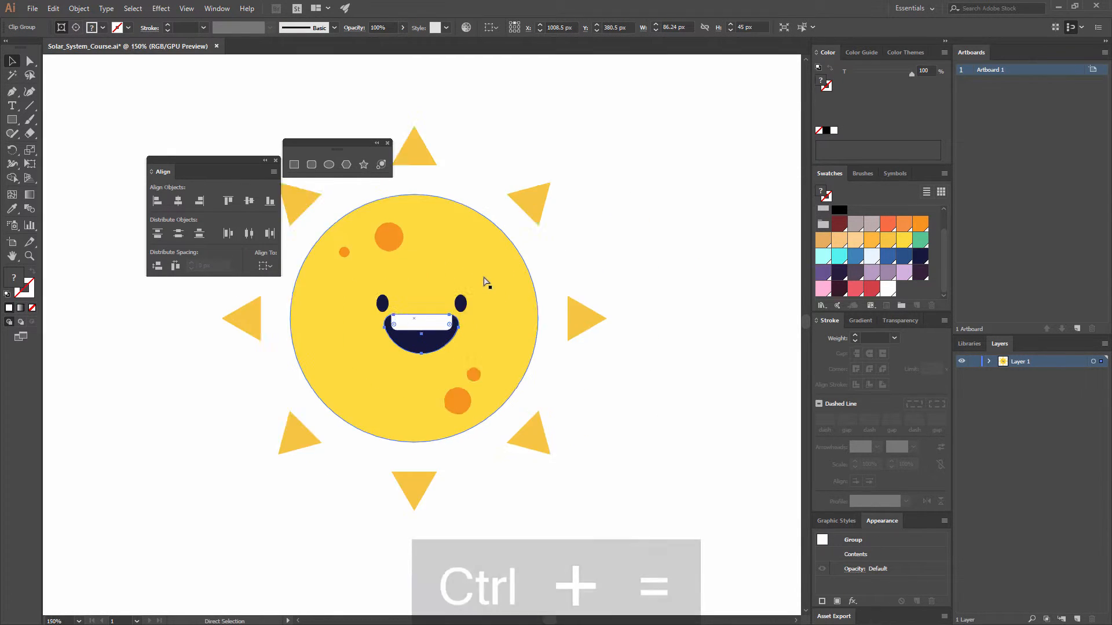
key("ctrl+equal")
left_click(478, 294)
left_click(599, 262)
left_click_drag(477, 293, 495, 293)
left_click(618, 315)
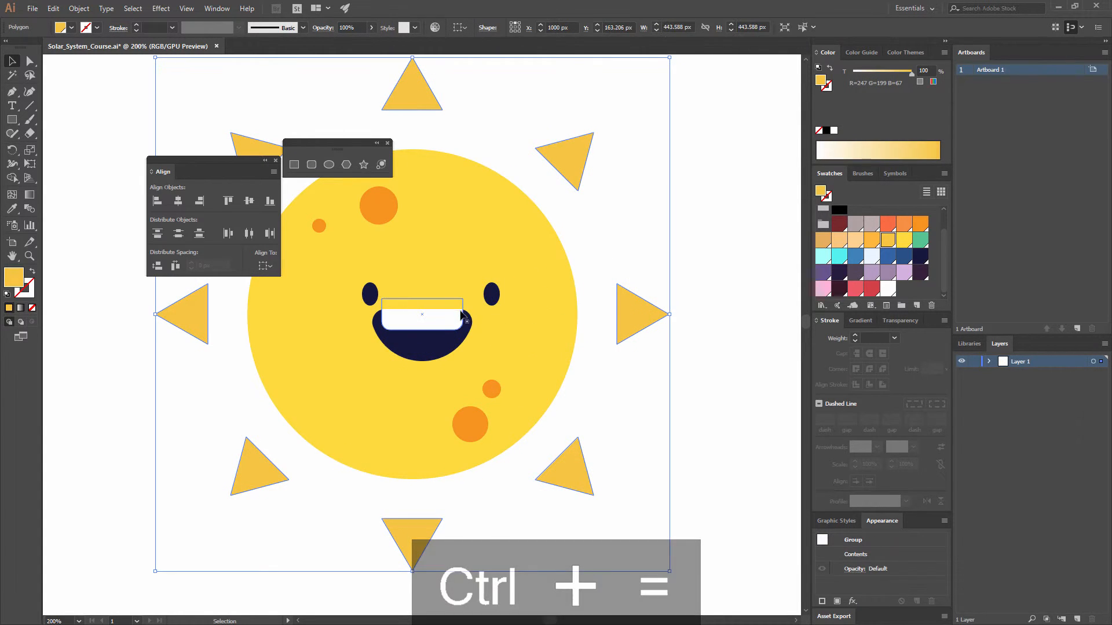
Step: Group the two navy eyes
left_click(462, 318)
left_click(492, 294)
left_click(370, 295, "shift")
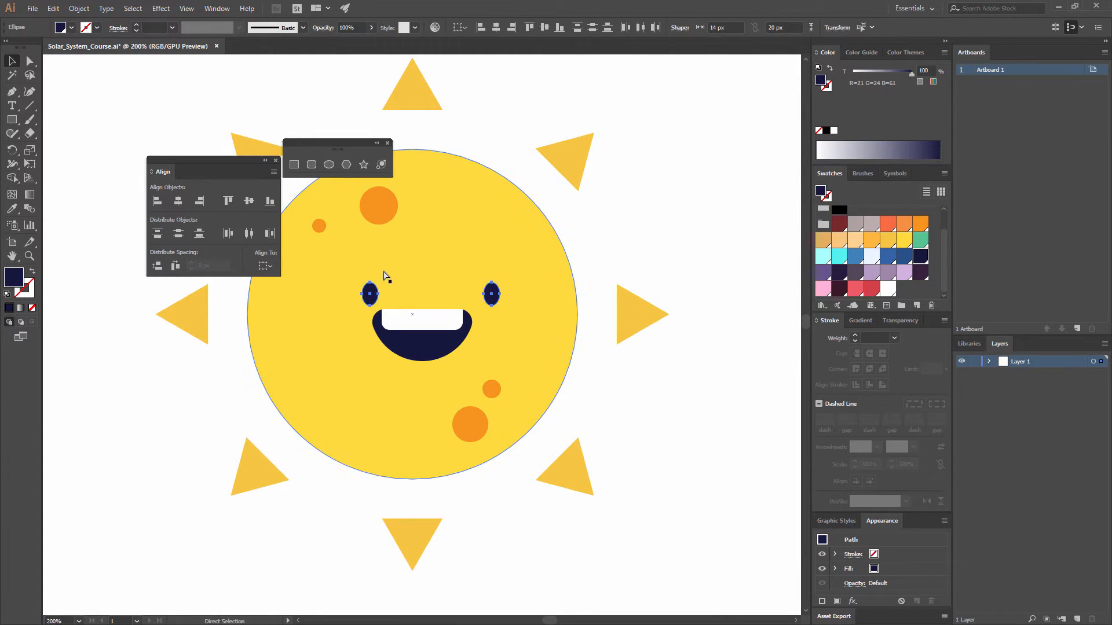
key("ctrl+g")
Step: Center the mouth horizontally beneath the grouped eyes, using the eyes as the alignment reference
left_click(454, 322, "shift")
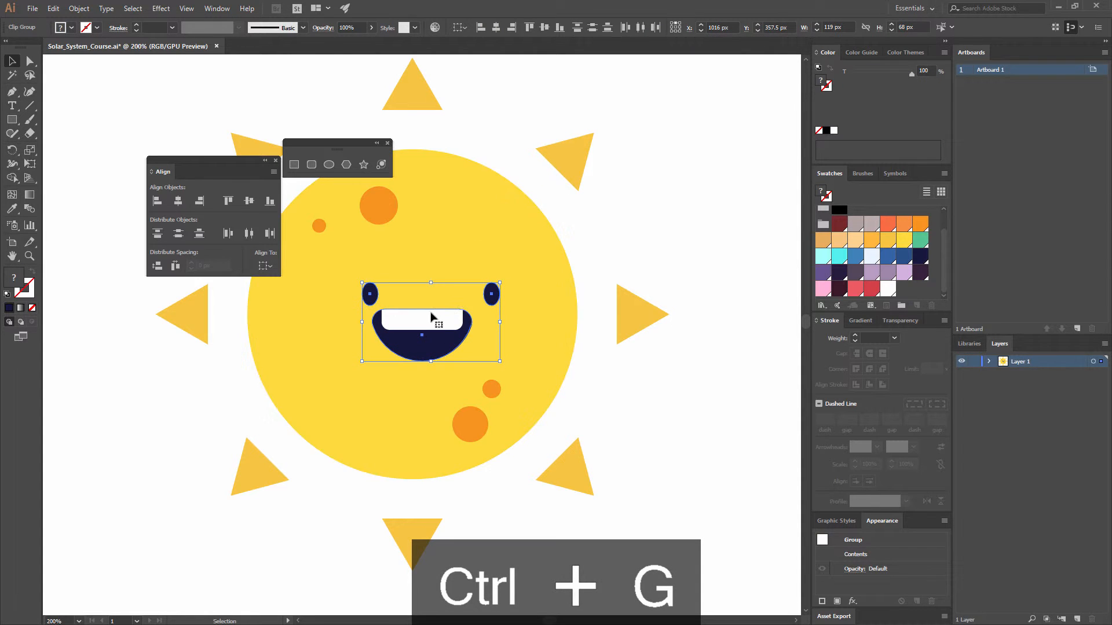
left_click(492, 296)
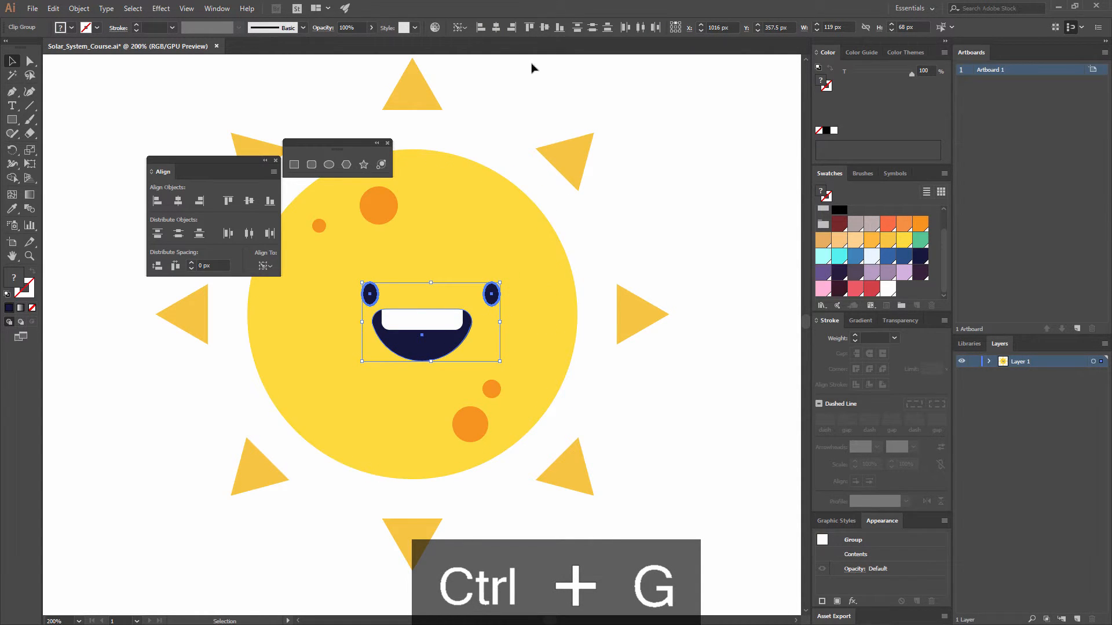
left_click(496, 28)
left_click(526, 94)
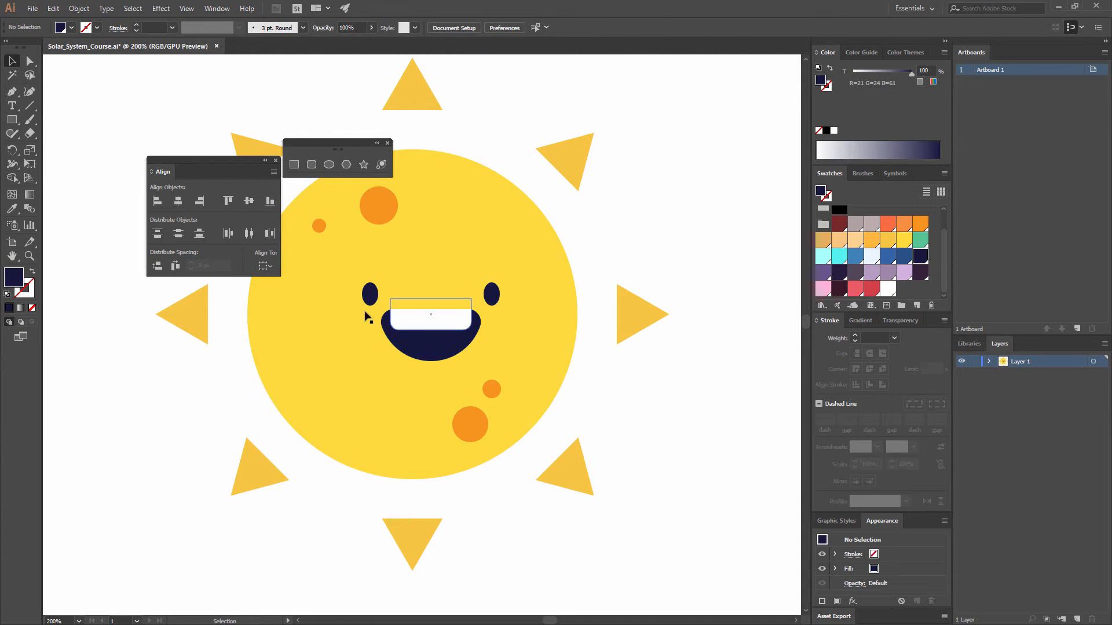
Step: Group the pair of eyes with the mouth as one face
left_click(485, 306)
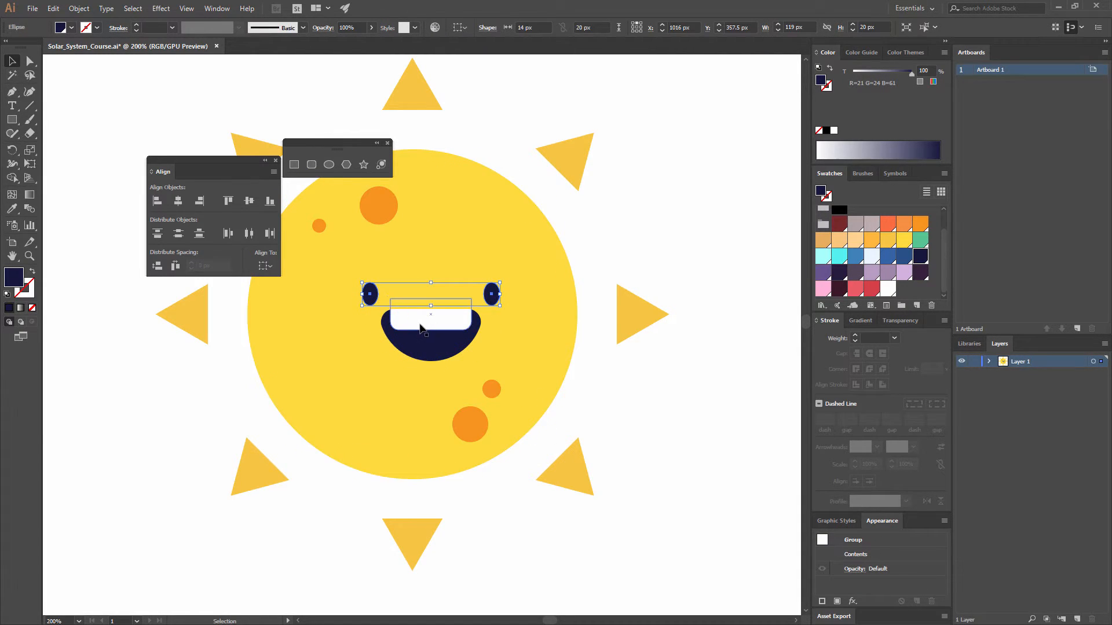
left_click(422, 322, "shift")
key("ctrl+g")
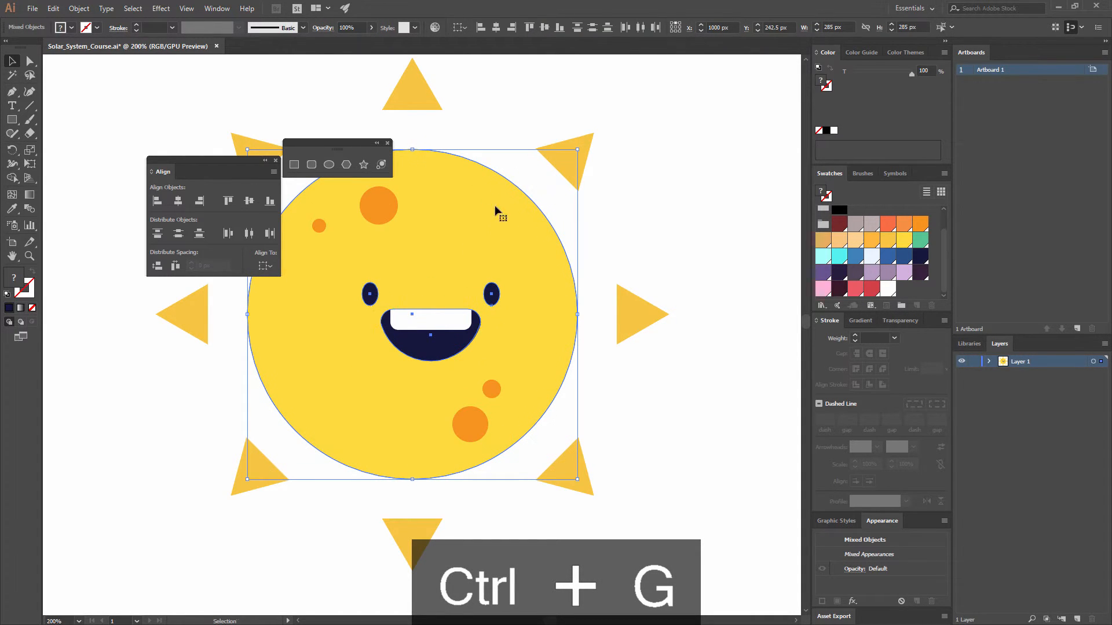
Step: Center the face group horizontally and vertically on the sun's yellow circle, and deselect everything
left_click(515, 185, "shift")
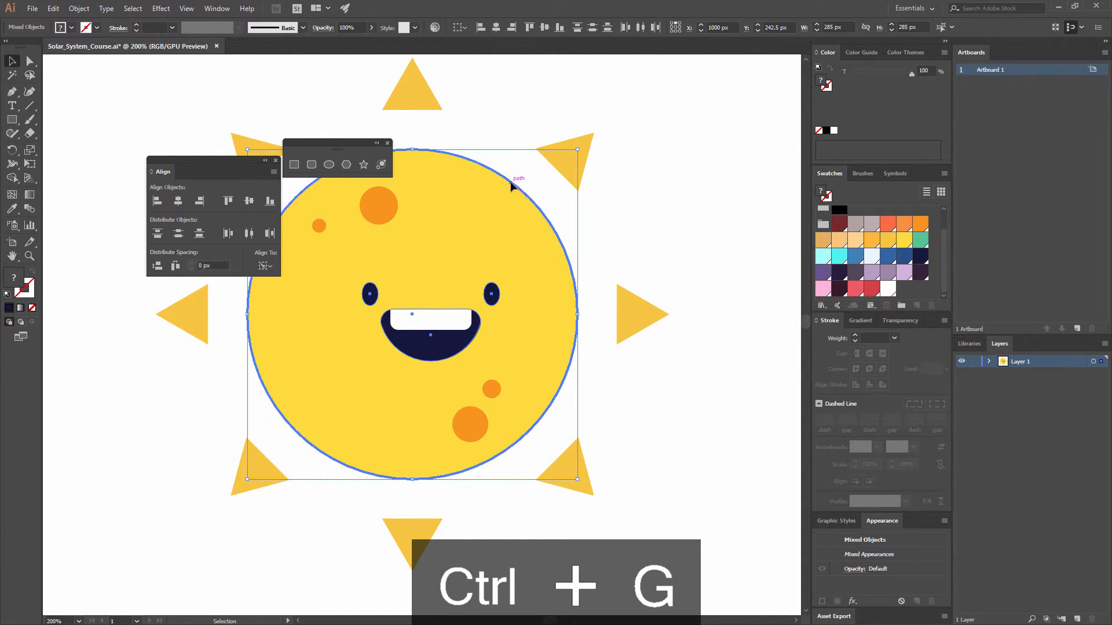
left_click(496, 28)
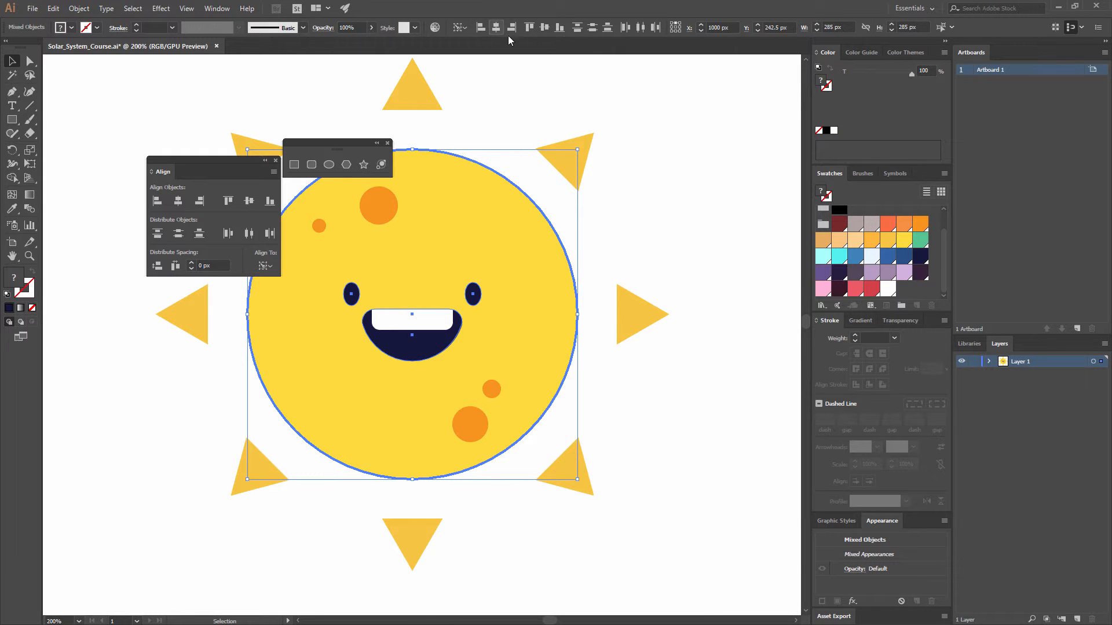
left_click(544, 29)
left_click(635, 160)
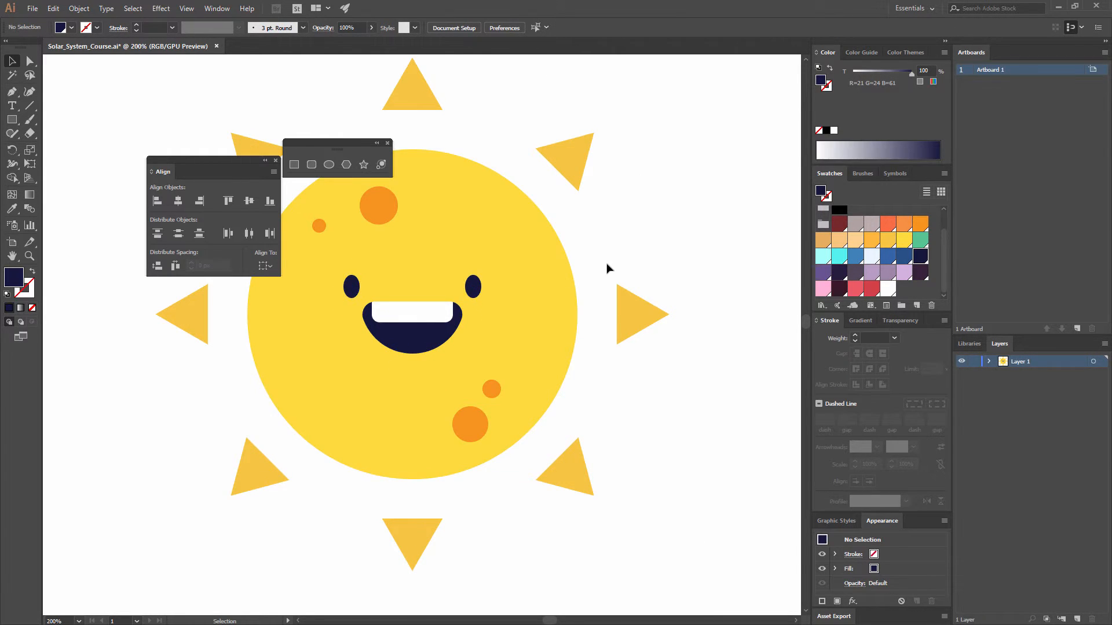
Step: Open the Roughen effect for the sun's yellow circle and turn on its preview
left_click_drag(602, 253, 642, 270)
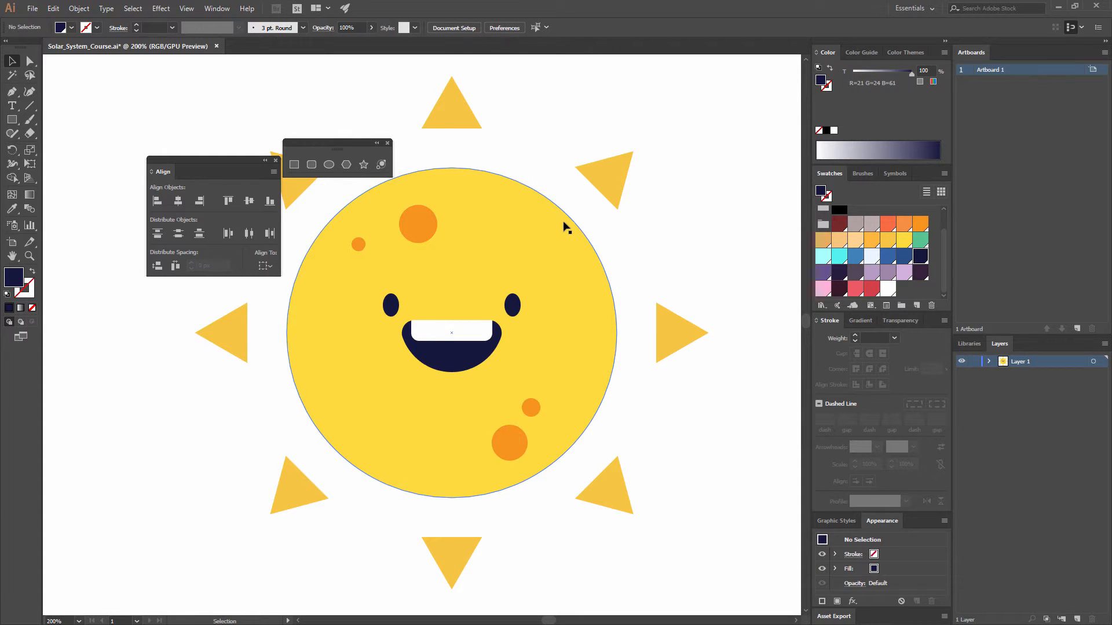
key("ctrl+minus")
key("ctrl+minus")
key("ctrl+minus")
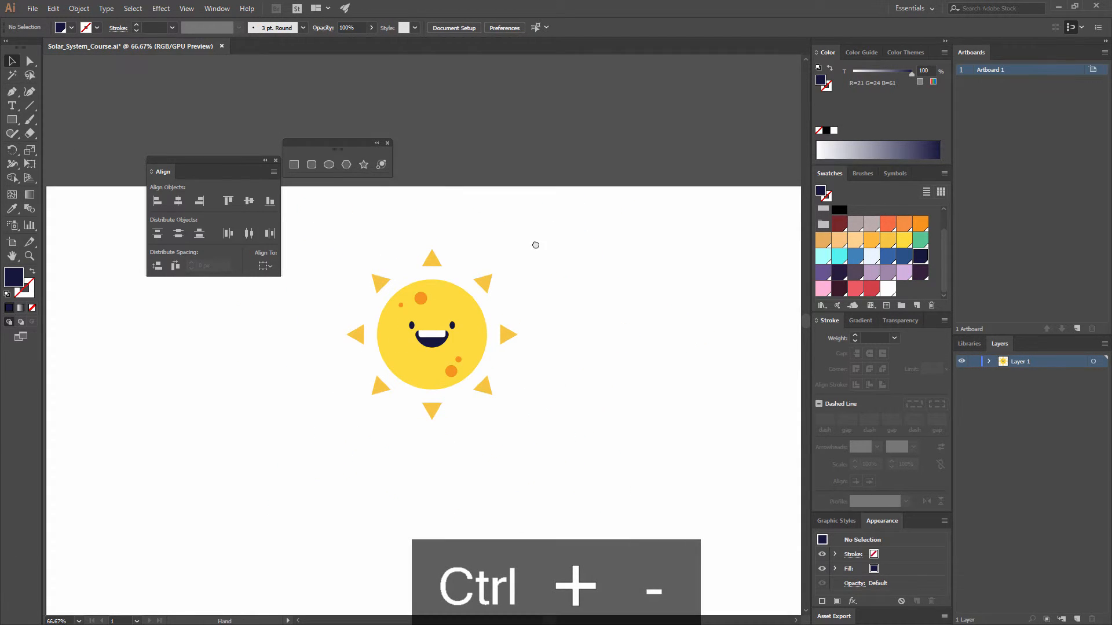
left_click_drag(533, 243, 536, 223)
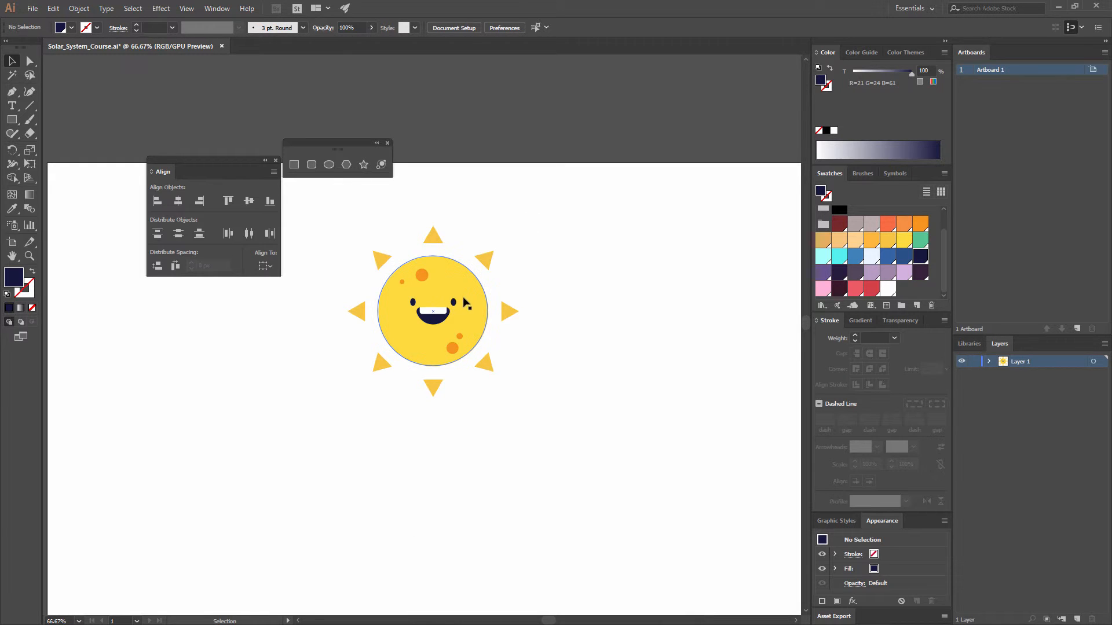
left_click(460, 282)
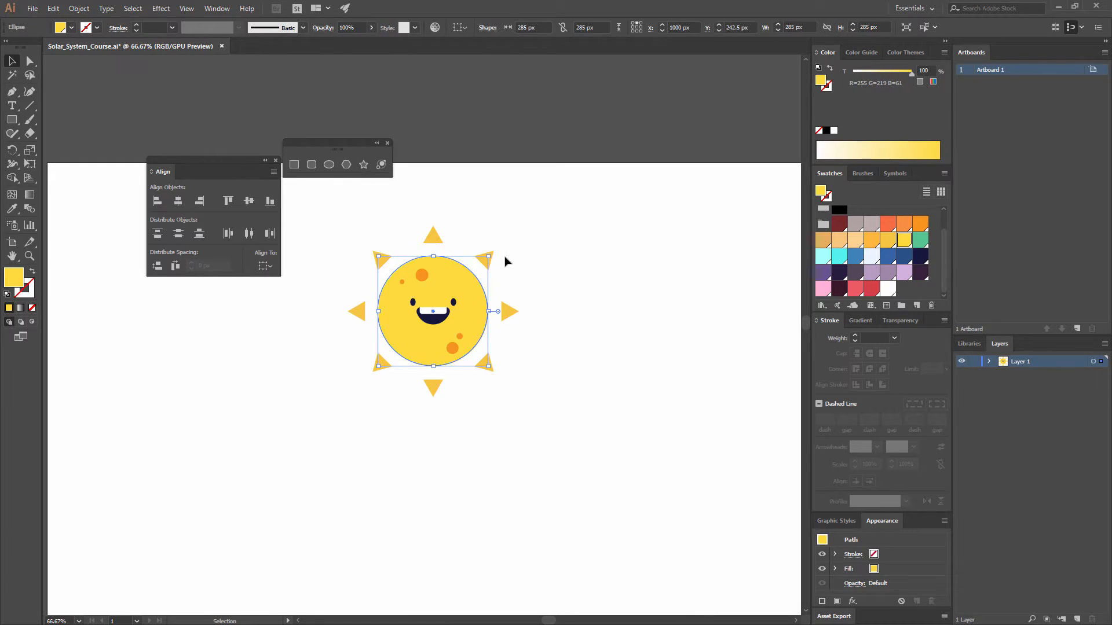
left_click(170, 12)
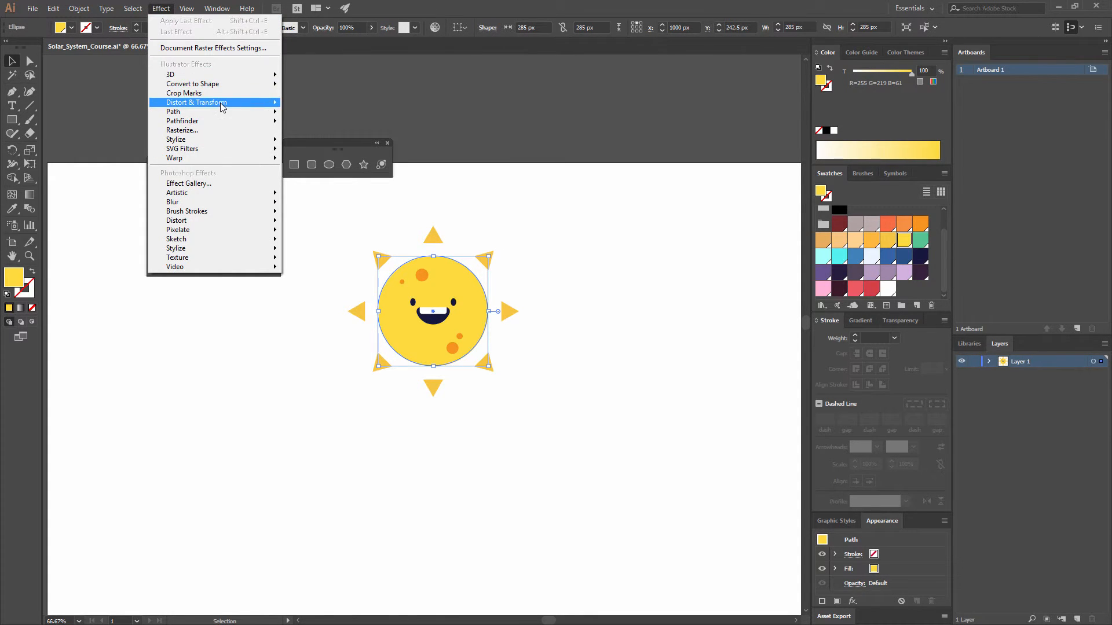
mouse_move(221, 107)
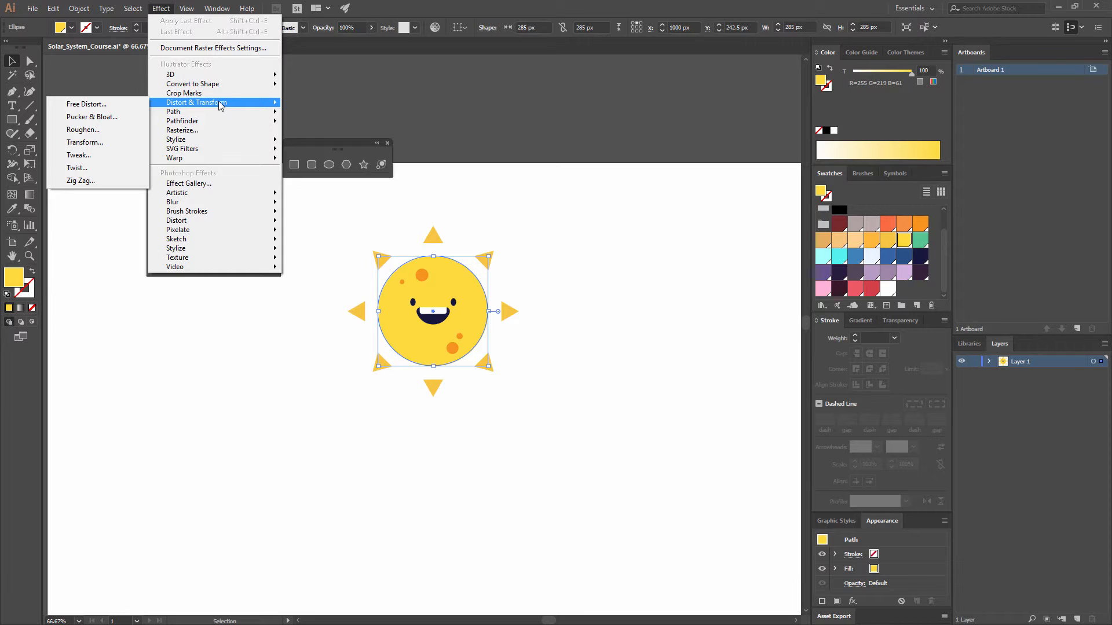
left_click(96, 130)
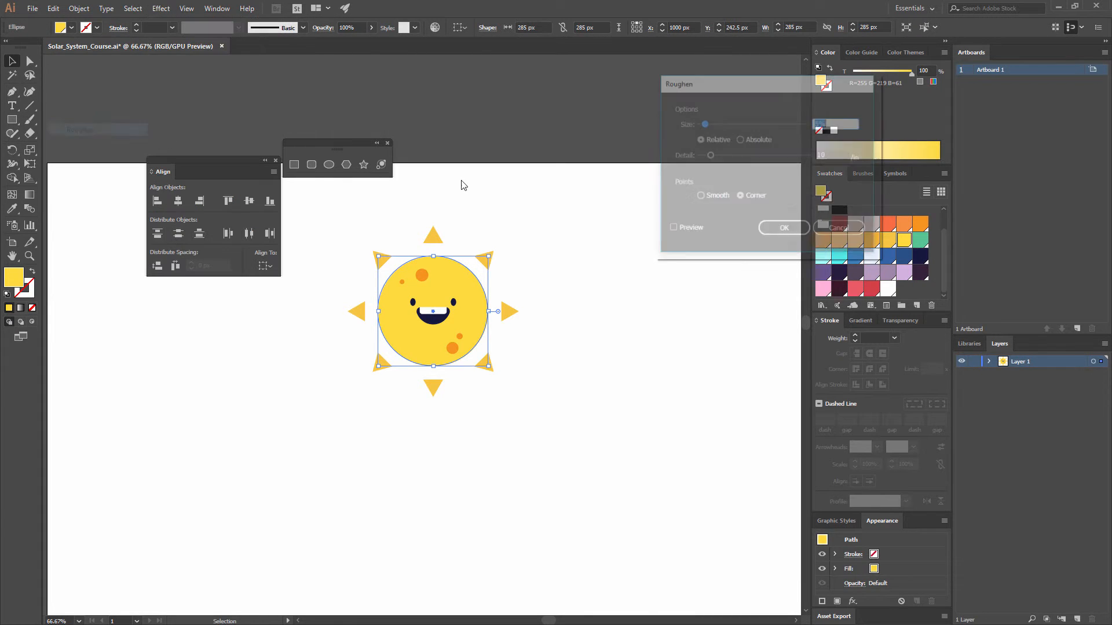
left_click(672, 229)
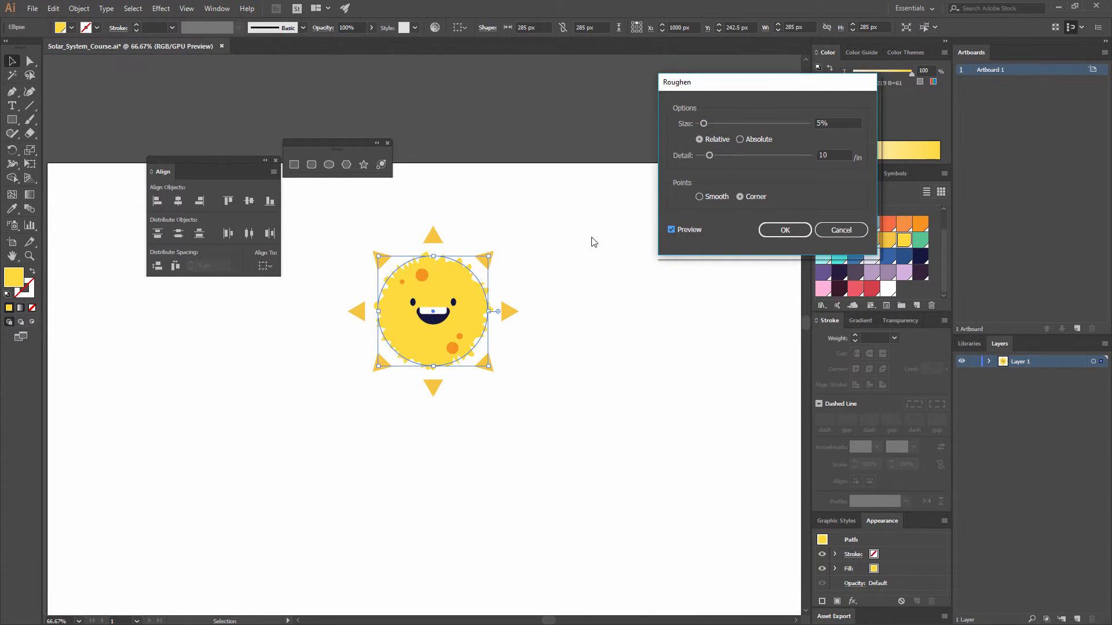
key("ctrl+equal")
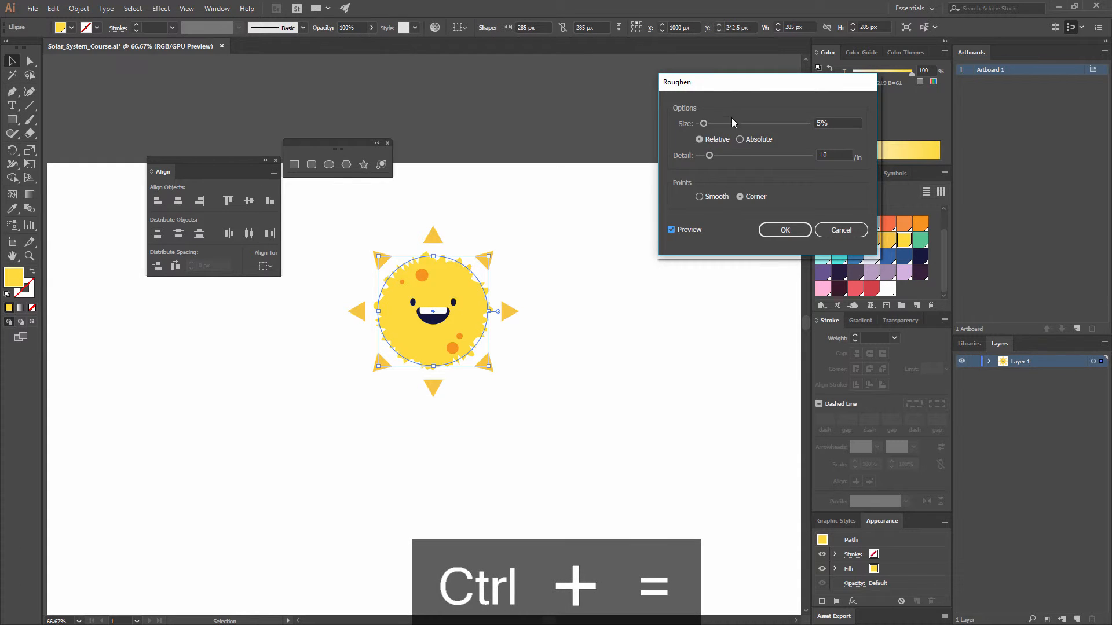
Step: Set the circle's Roughen size to 2% and its detail to 1 per inch
left_click_drag(842, 124, 702, 112)
type("2")
left_click(836, 153)
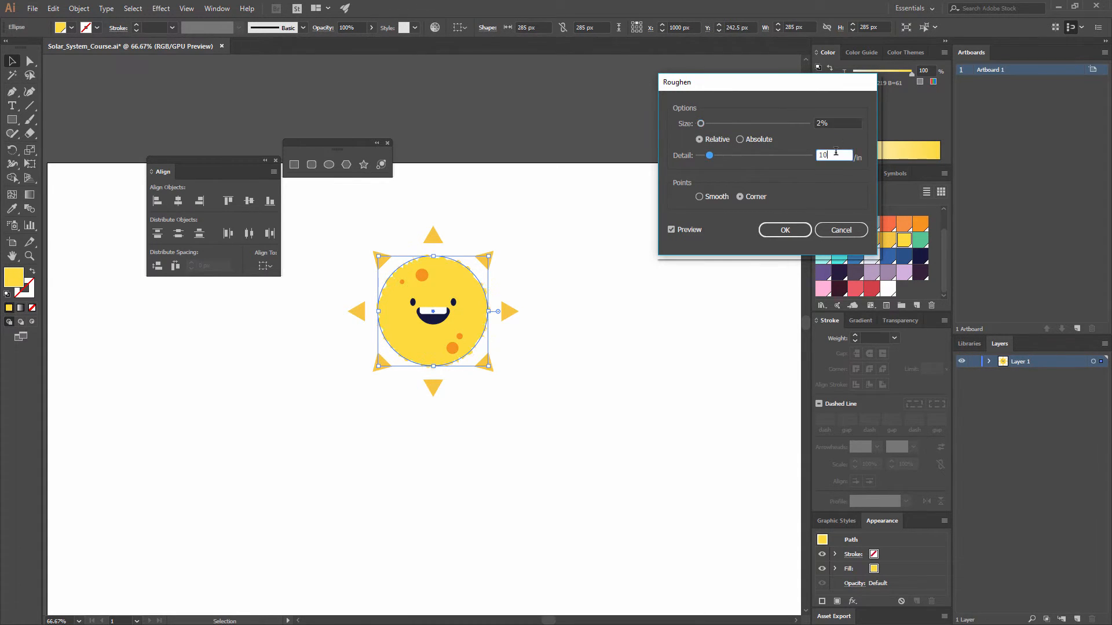
left_click_drag(832, 153, 779, 151)
type("2.25")
left_click(848, 123)
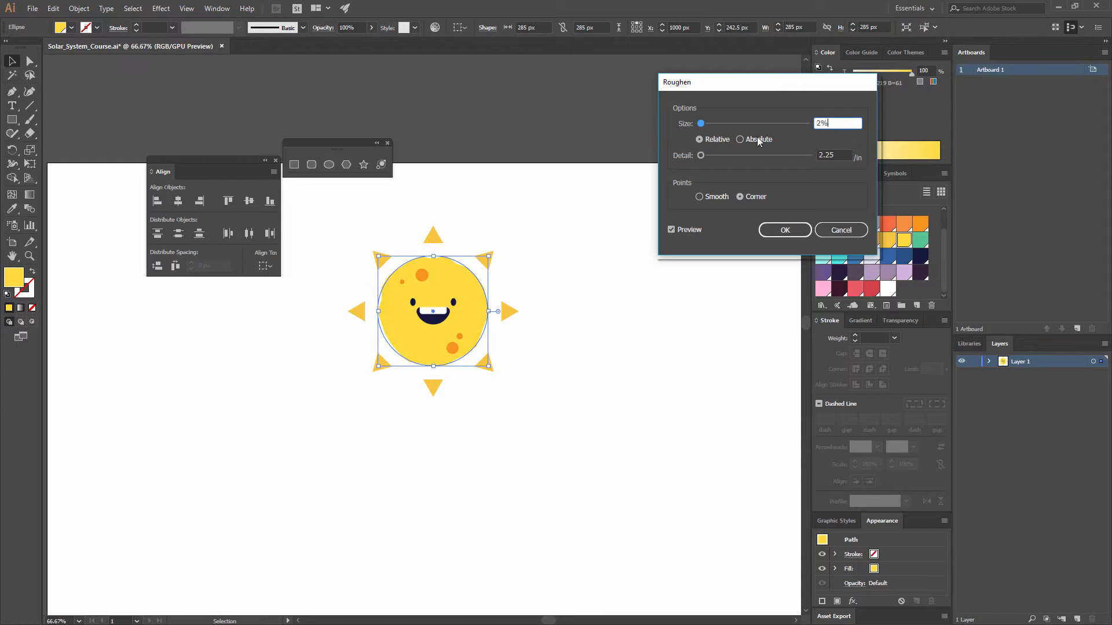
mouse_move(699, 156)
left_mouse_down()
mouse_move(733, 157)
mouse_move(702, 163)
left_mouse_up()
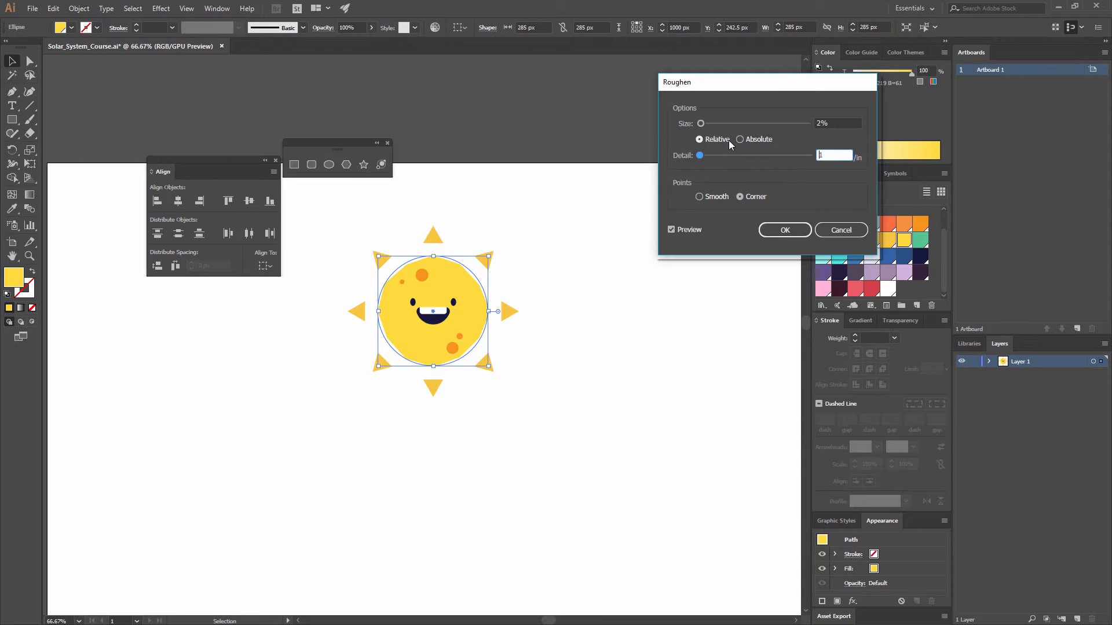
Step: Try absolute sizing and smooth points, and apply the Roughen effect to the circle with relative sizing and corner points
left_click(754, 142)
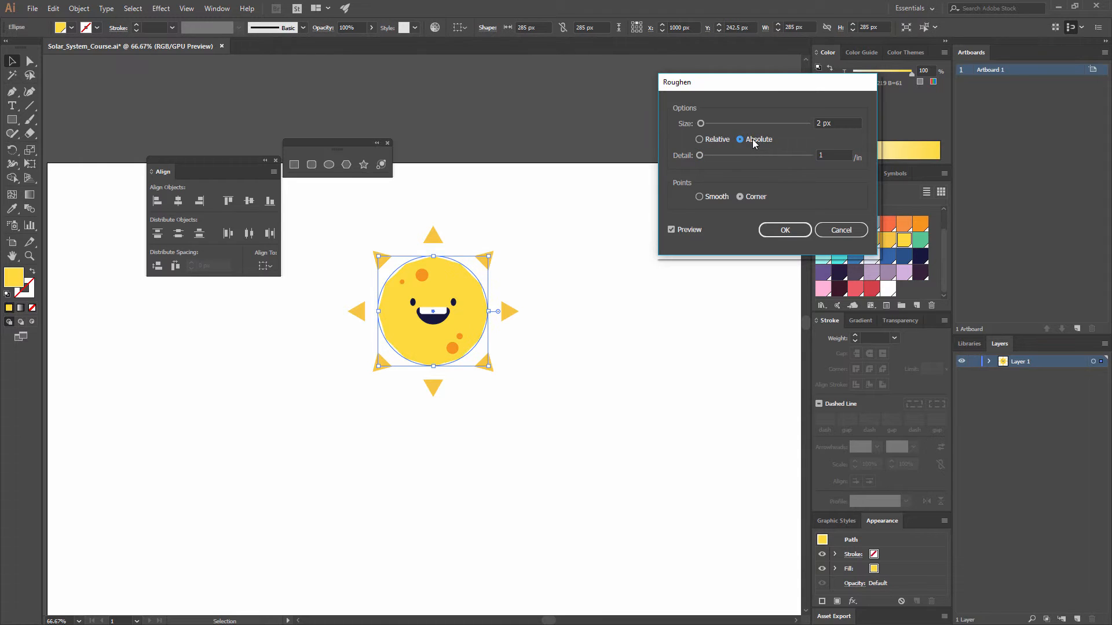
left_click(723, 142)
left_click(700, 197)
left_click(756, 199)
left_click(783, 230)
left_click(603, 265)
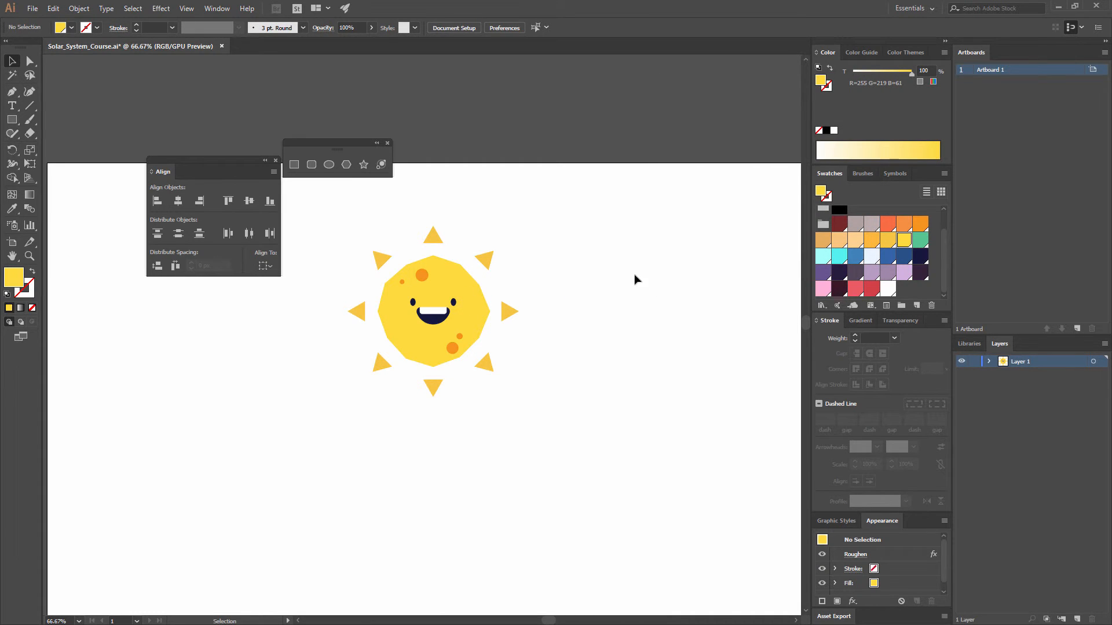
Step: Reopen the yellow circle's existing Roughen effect for editing, with the preview turned on
key("ctrl+equal")
key("ctrl+equal")
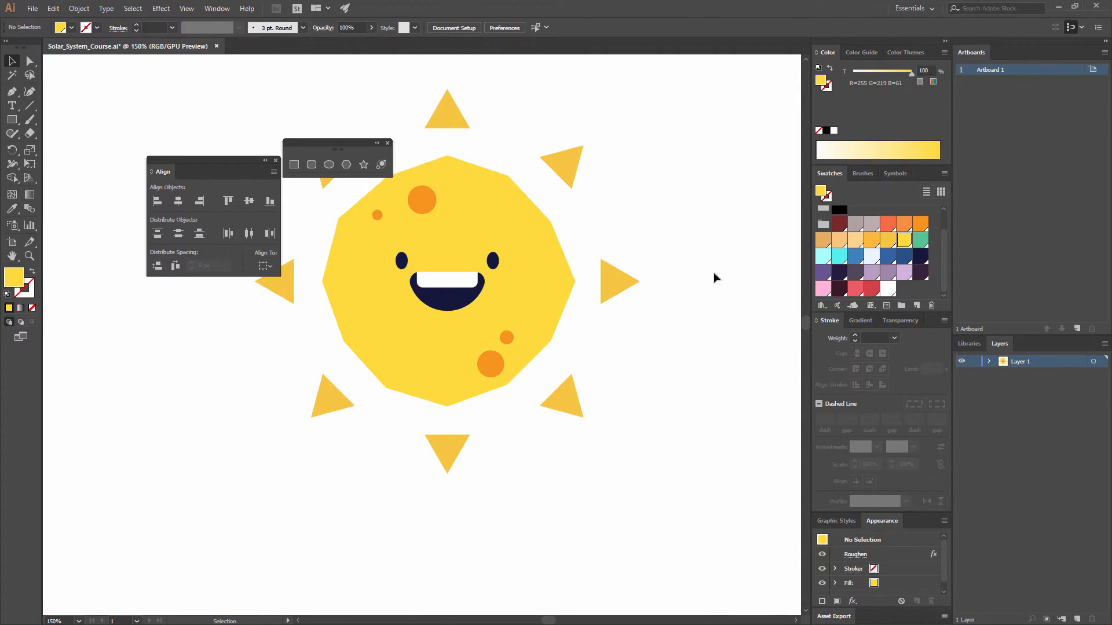
left_click(551, 240)
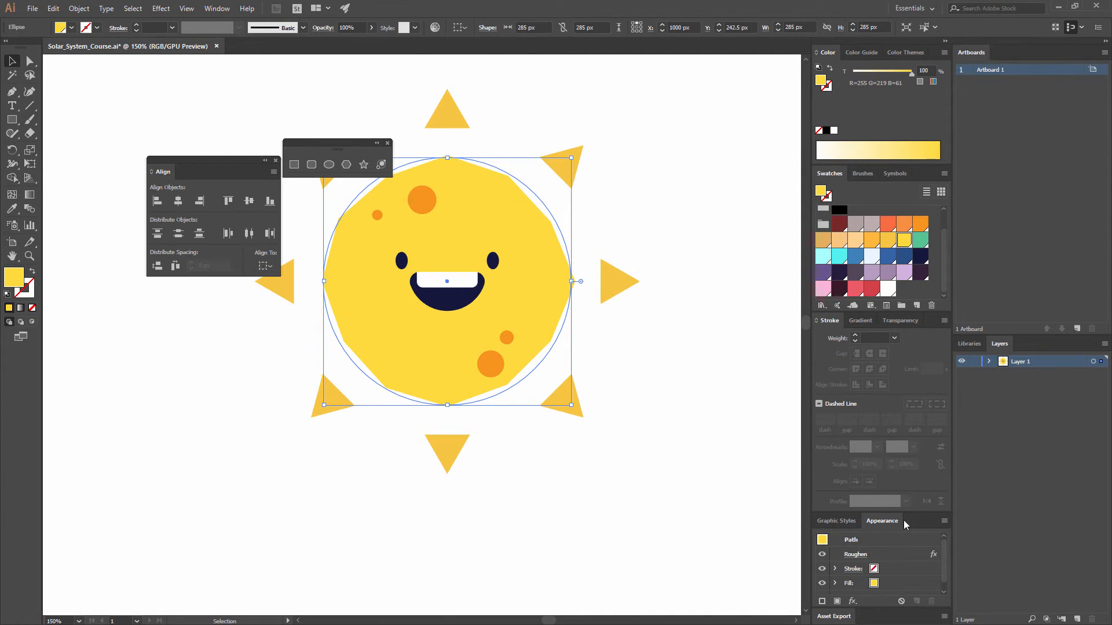
left_click(217, 9)
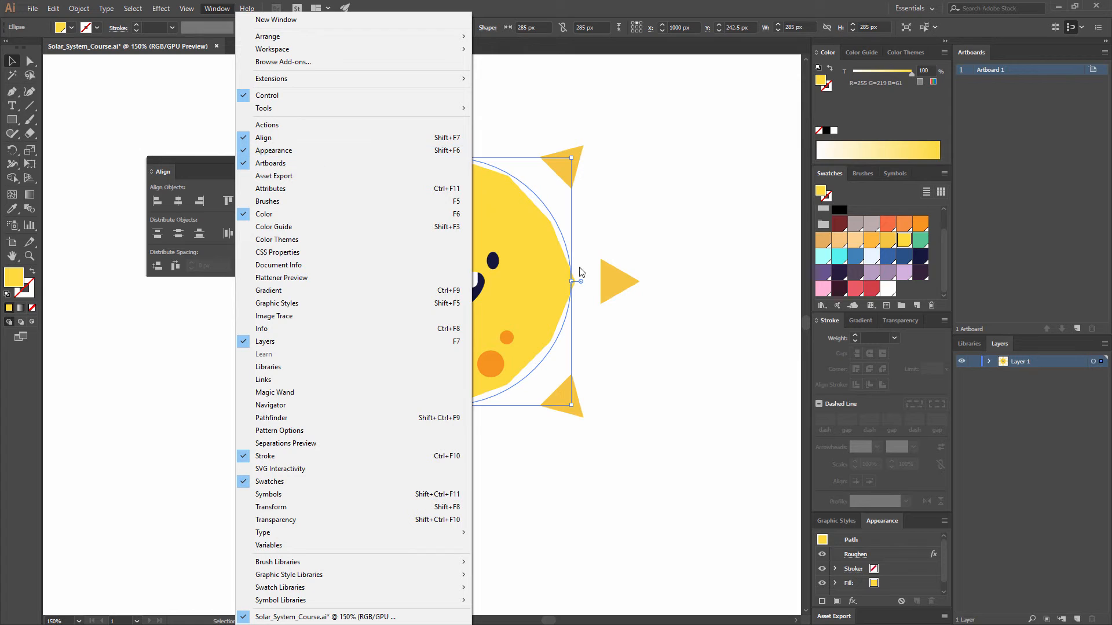
left_click(913, 554)
left_click(858, 555)
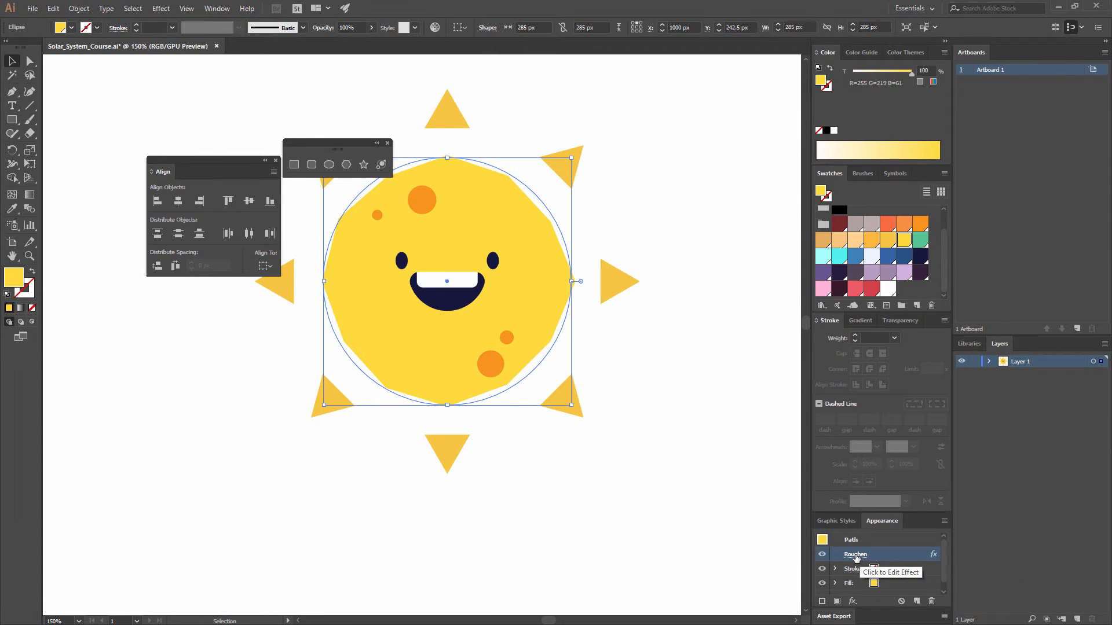
left_click(856, 555)
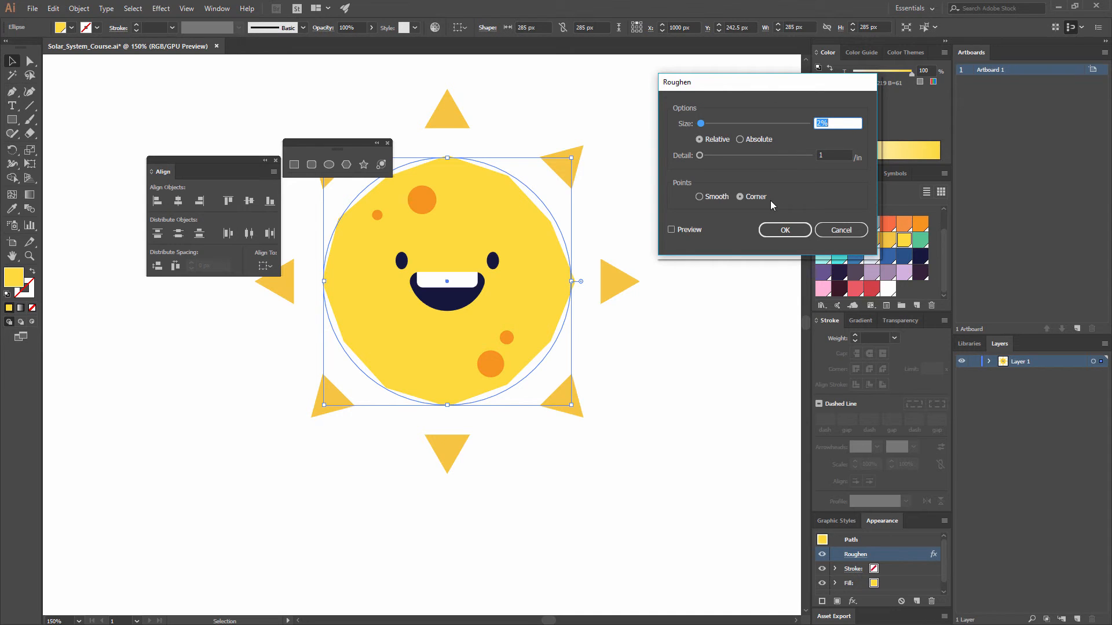
left_click(679, 231)
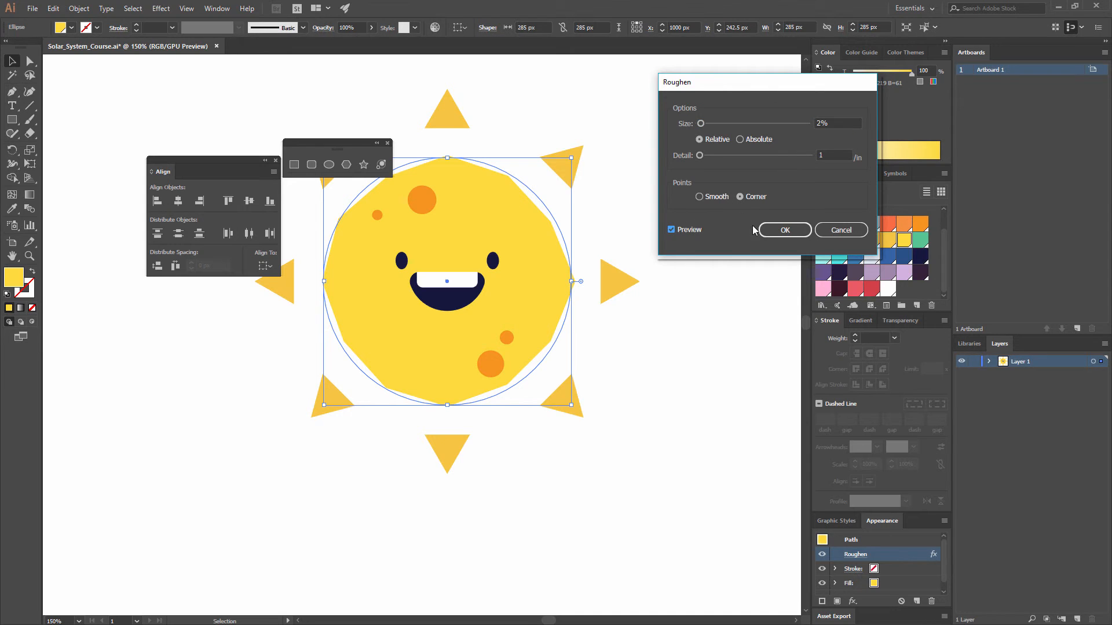
Step: Change the circle's Roughen effect to 1% size and 5 per inch detail, keeping corner points, and deselect the circle
left_click_drag(701, 124, 699, 128)
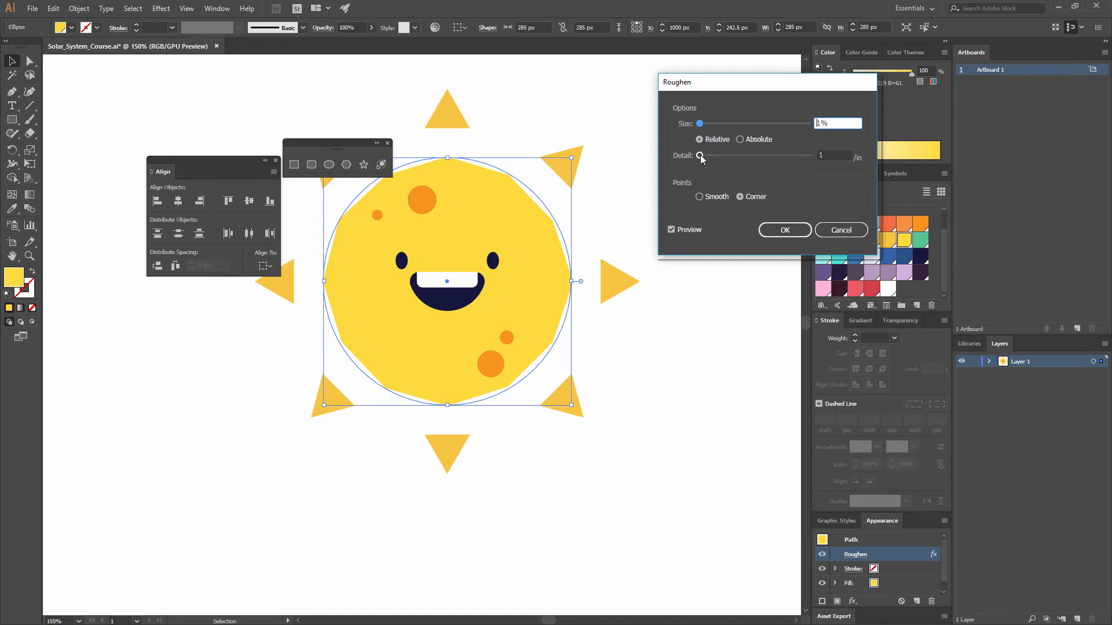
left_click_drag(700, 157, 706, 157)
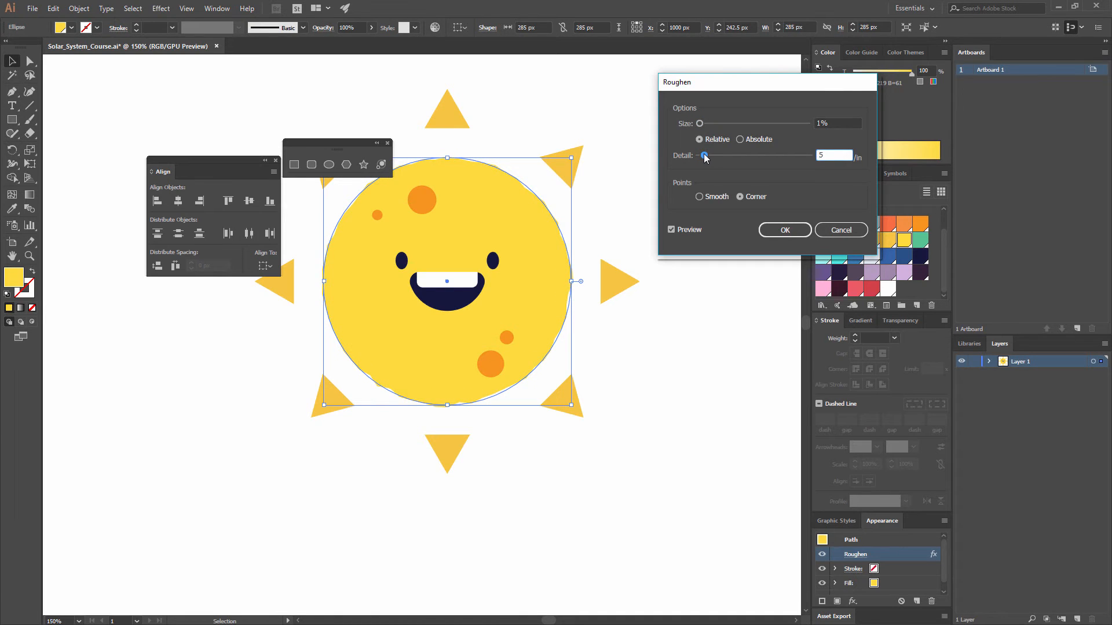
left_click(712, 200)
left_click(756, 199)
left_click(793, 234)
left_click(675, 227)
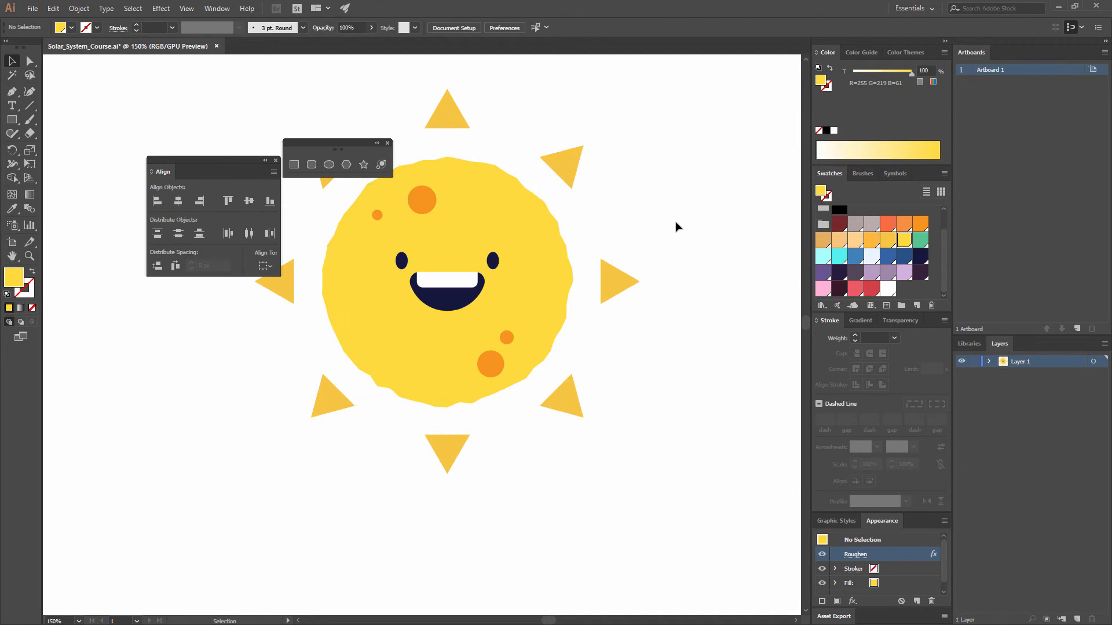
Step: Apply the Roughen effect to the group of triangular rays with 2% size and 1 per inch detail, and deselect it
left_click_drag(675, 282, 724, 324)
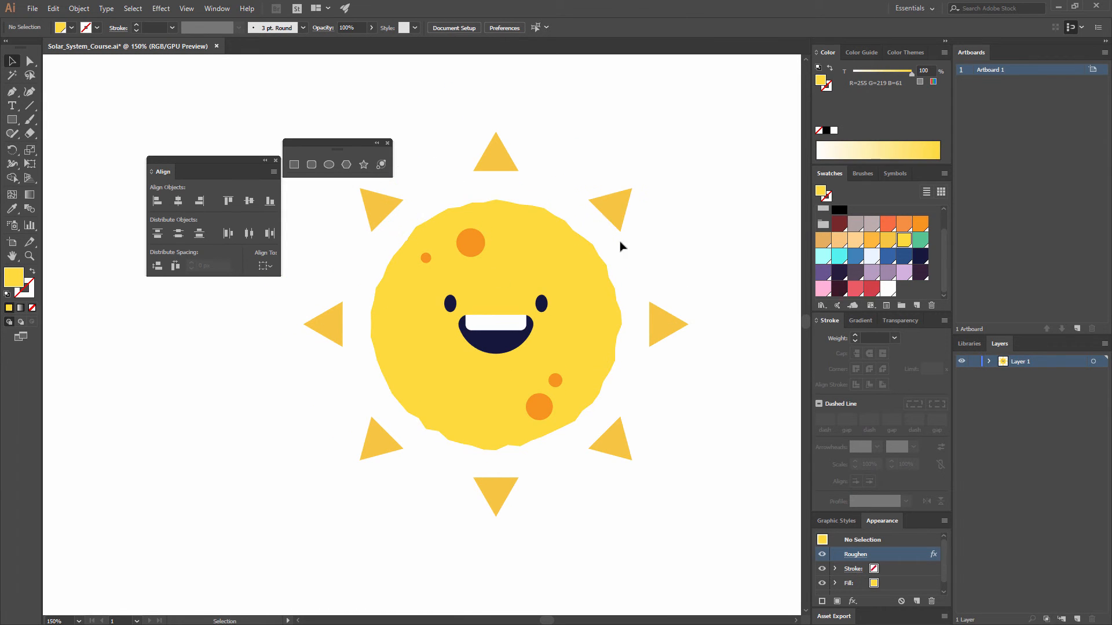
key("ctrl+minus")
key("ctrl+minus")
key("ctrl+minus")
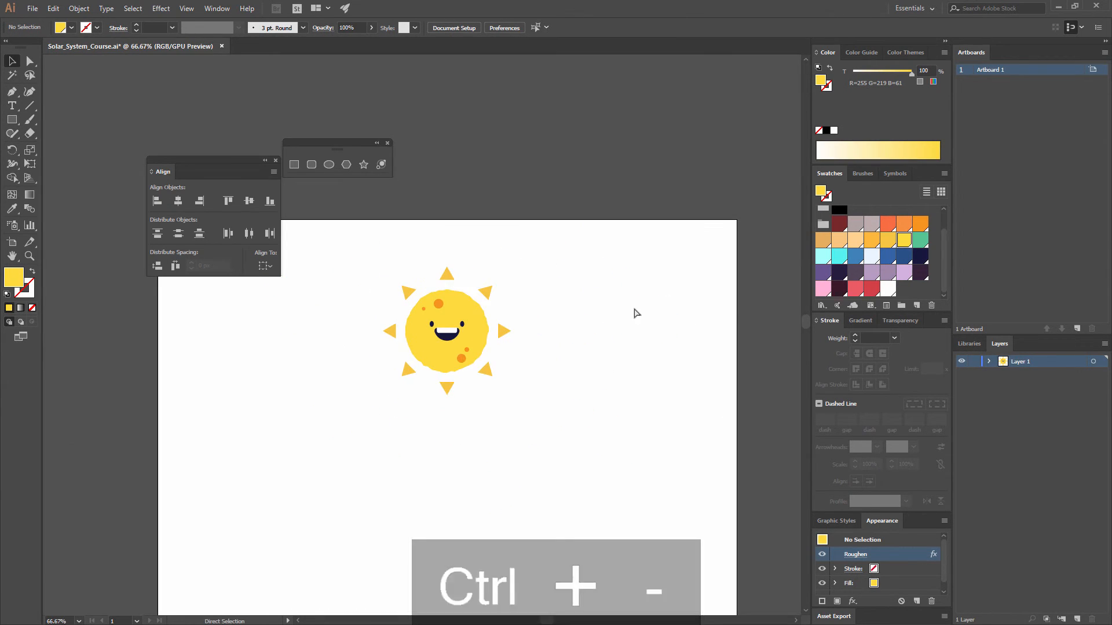
key("ctrl+equal")
key("ctrl+equal")
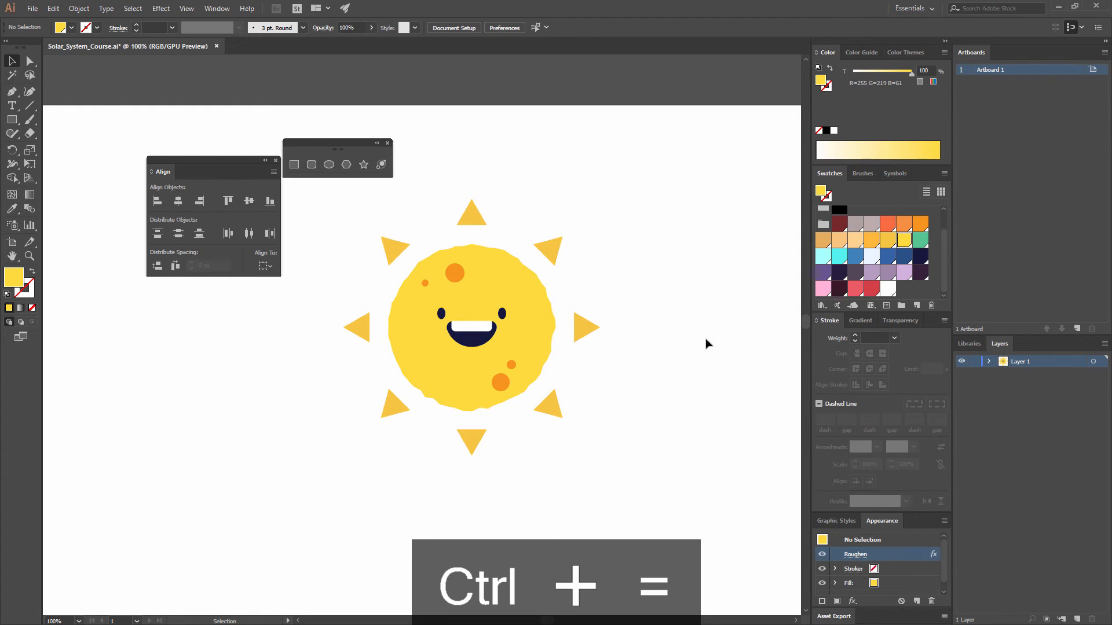
left_click(545, 256)
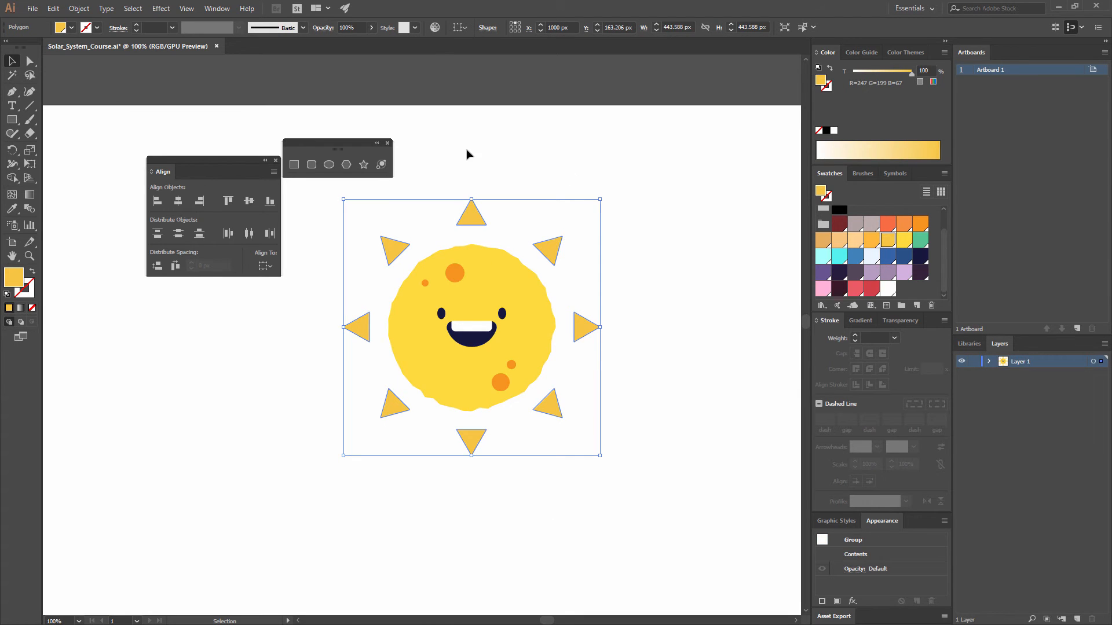
left_click(163, 8)
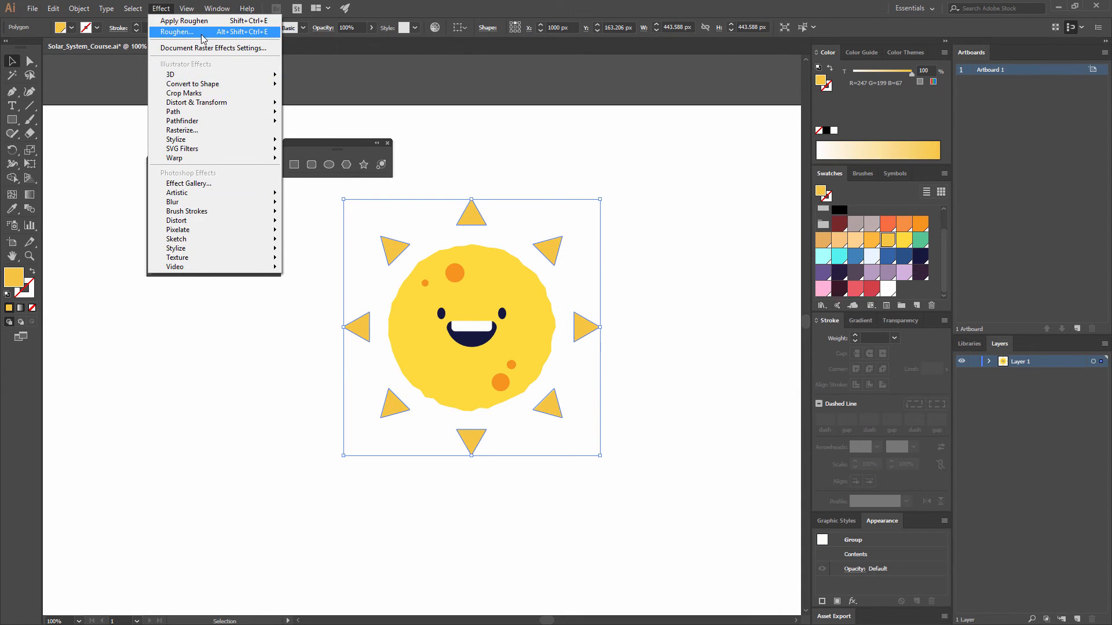
mouse_move(211, 9)
mouse_move(161, 8)
key("Escape")
left_click(600, 194)
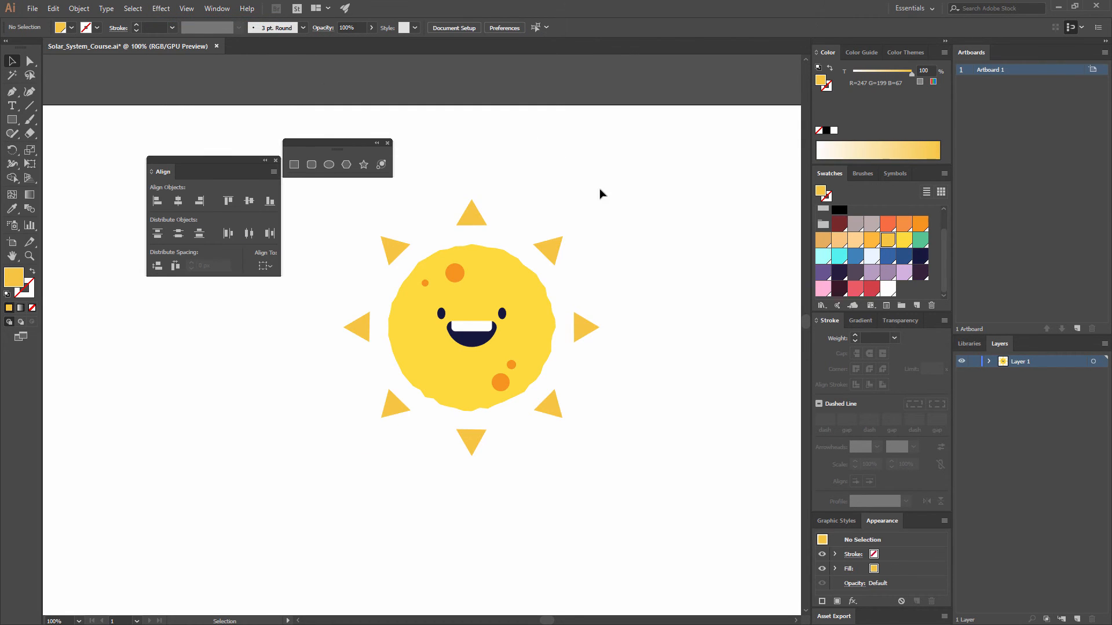
Step: Reopen the triangular rays' Roughen effect for editing, with the preview turned on
left_click(550, 251)
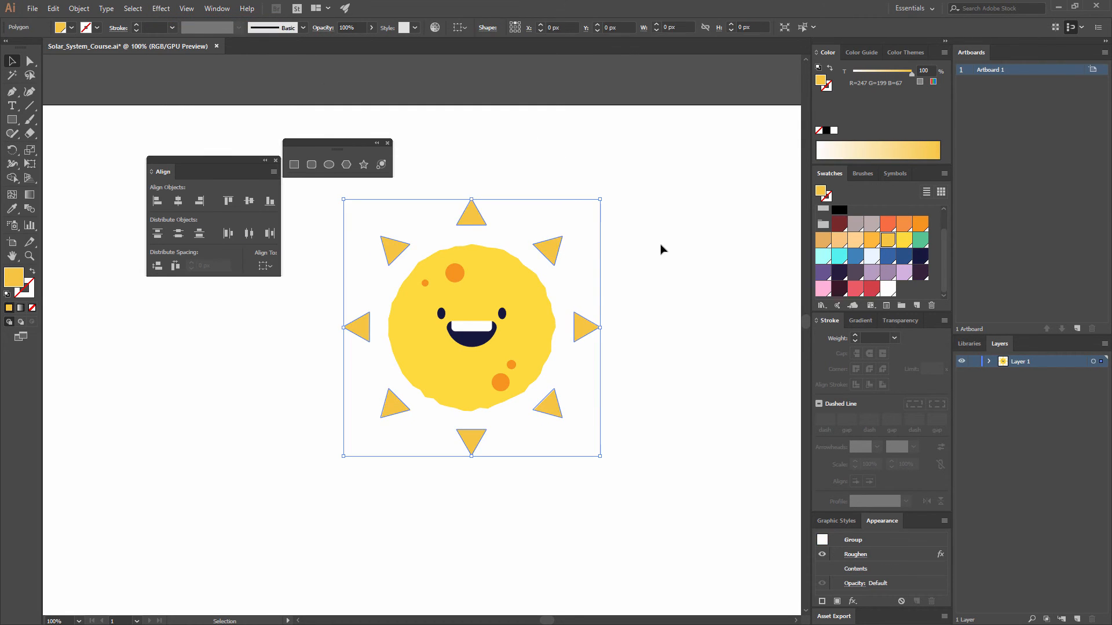
left_click(634, 329)
key("ctrl+equal")
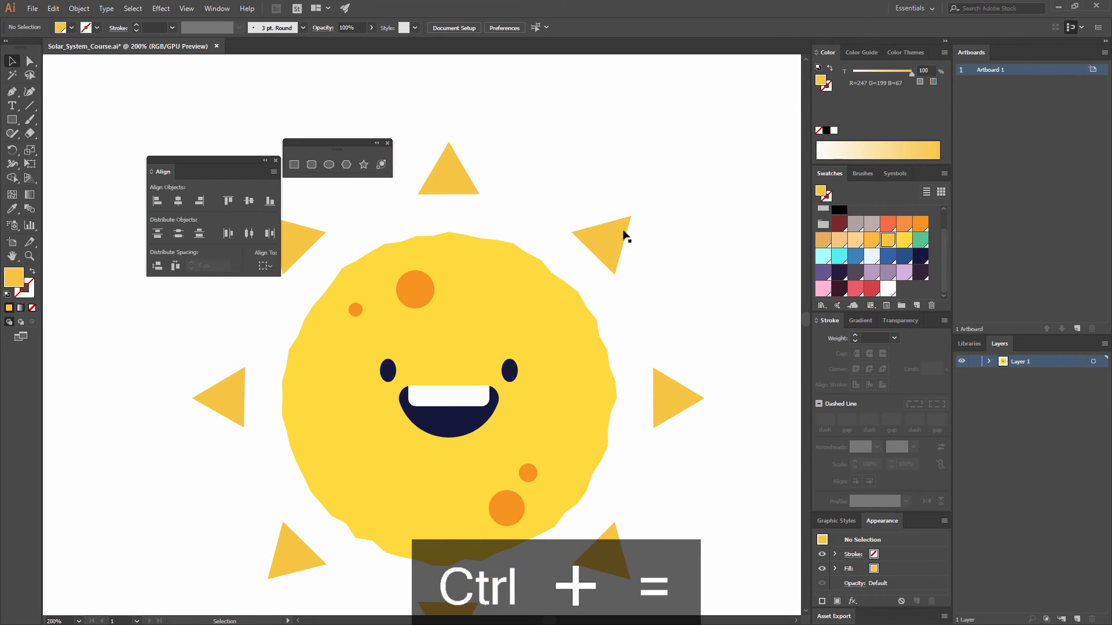
left_click(623, 236)
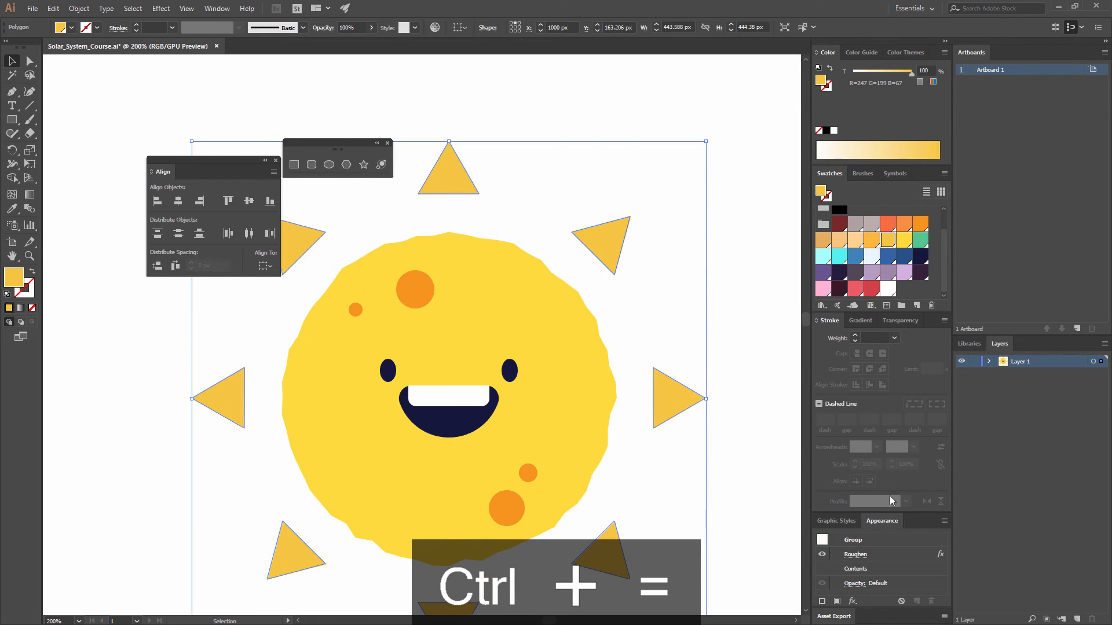
left_click(856, 555)
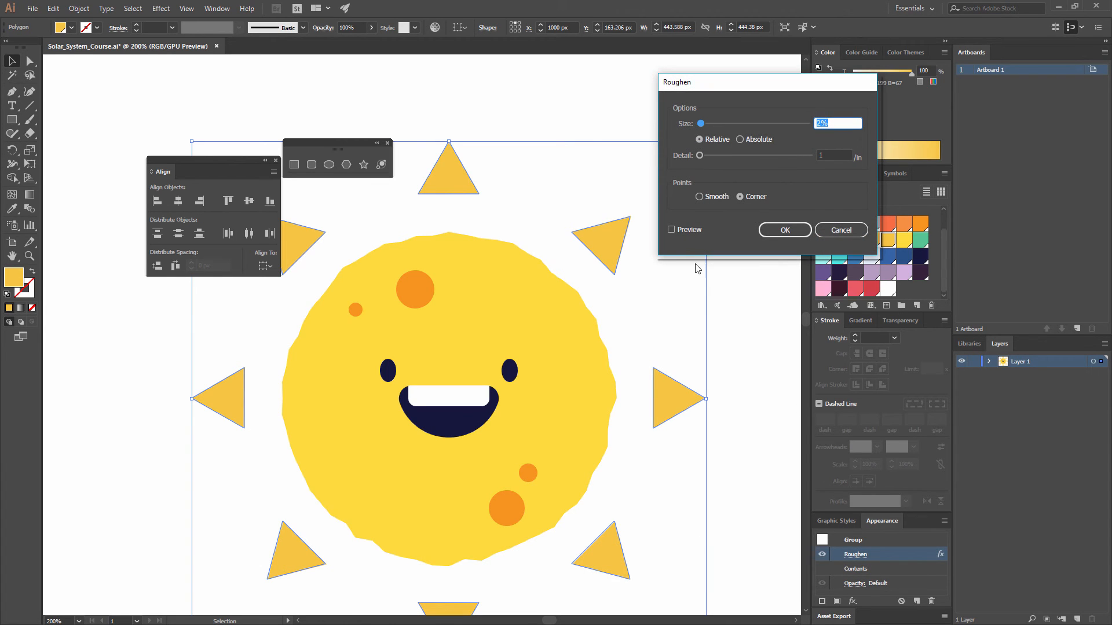
left_click(672, 230)
Step: Set the rays' Roughen size to 14%, adjust the detail while keeping relative sizing and corner points, and deselect the rays
left_click_drag(701, 123, 716, 128)
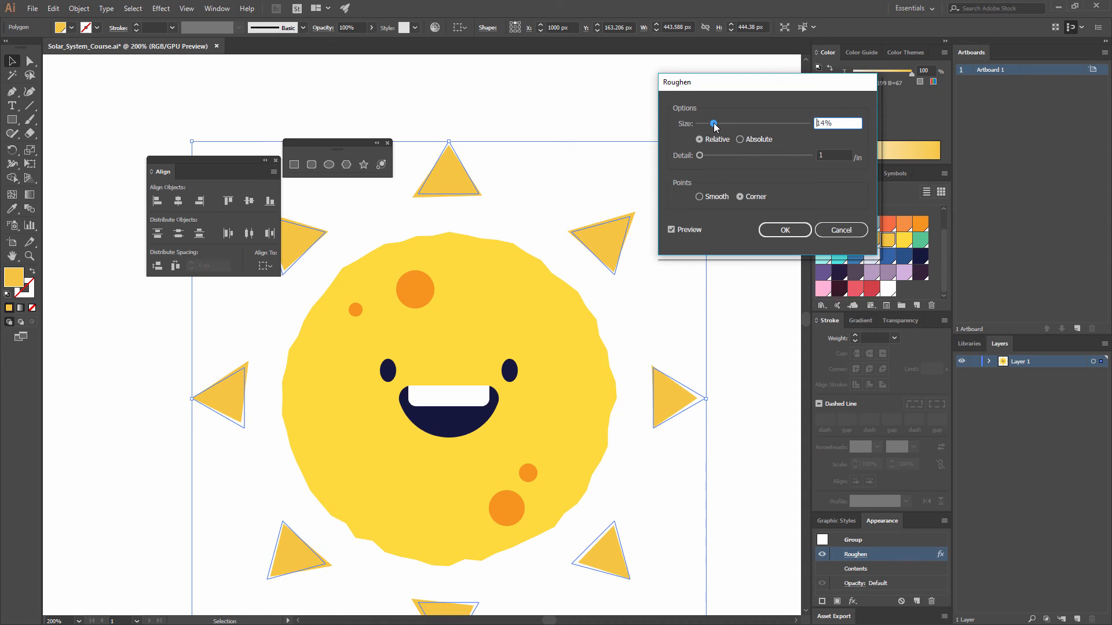
left_click(702, 154)
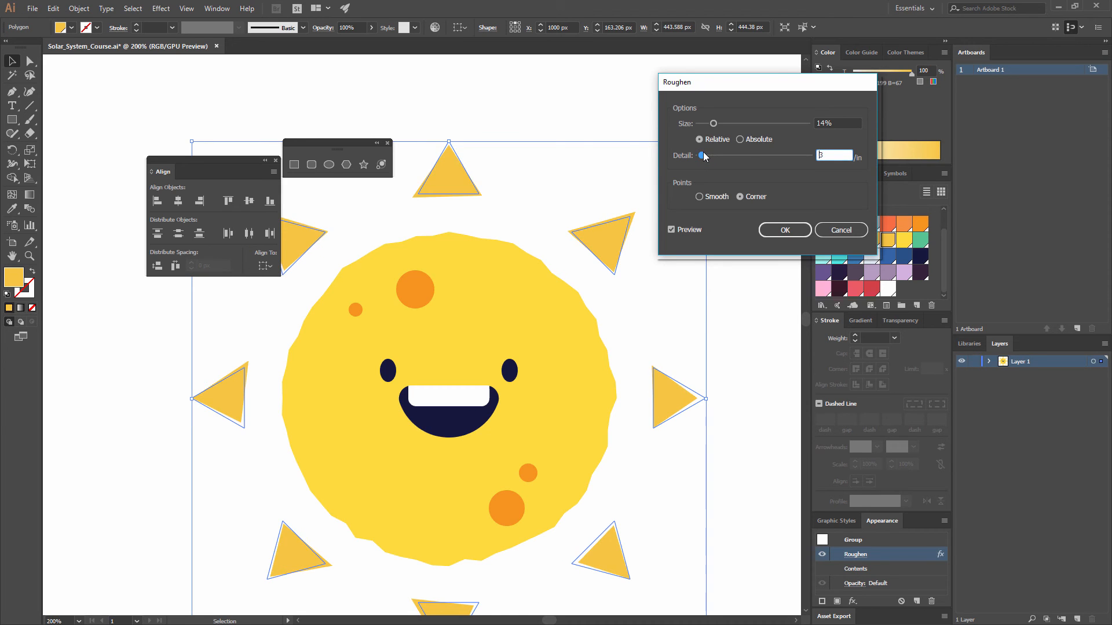
left_click_drag(705, 157, 701, 156)
left_click(779, 231)
left_click(717, 167)
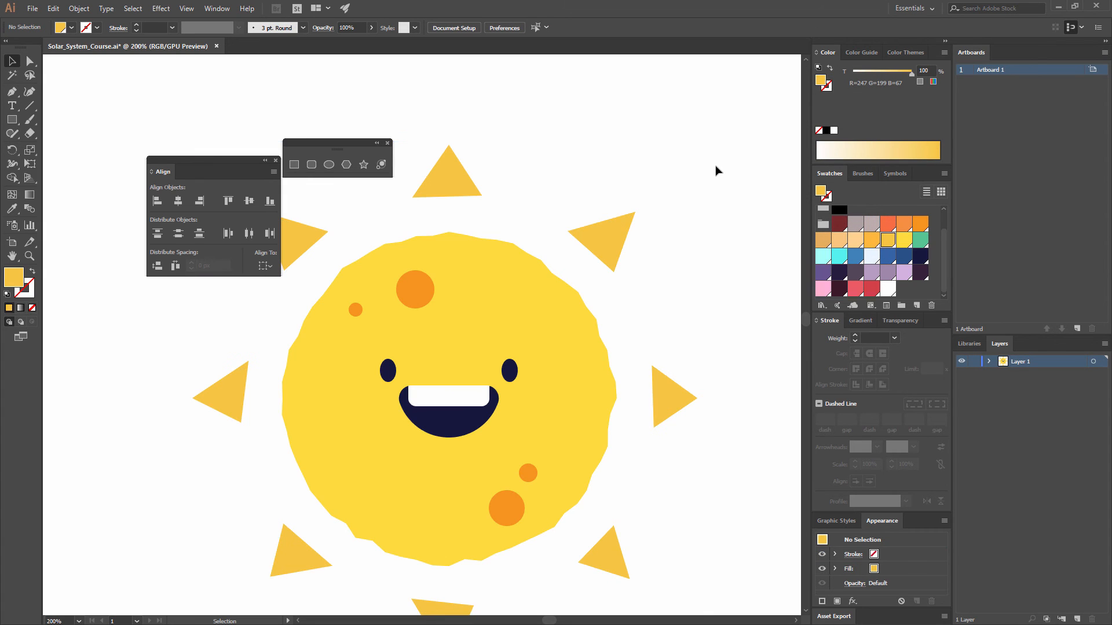
Step: Check the roughened rays against their original outlines at 100% zoom
key("ctrl+minus")
key("ctrl+minus")
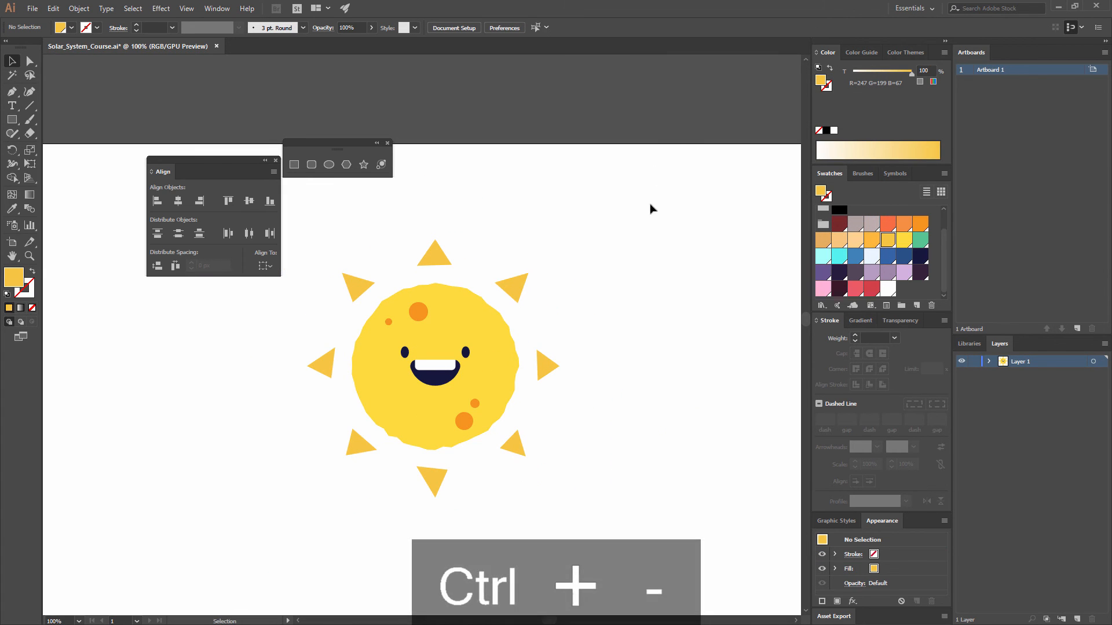
left_click_drag(645, 253, 694, 162)
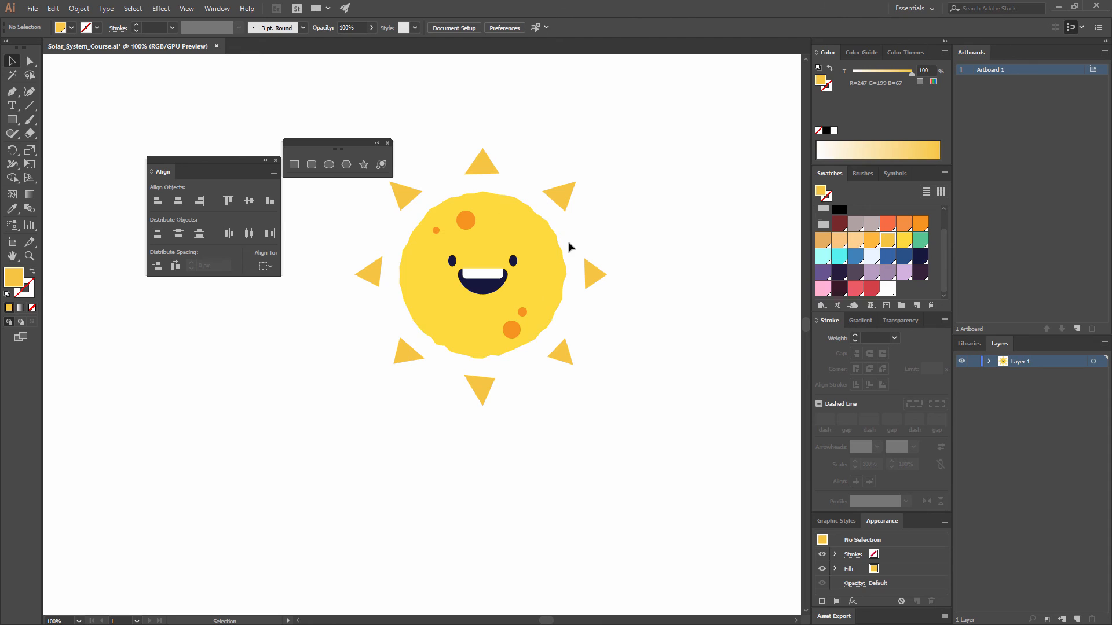
left_click_drag(550, 207, 545, 196)
left_click(567, 209)
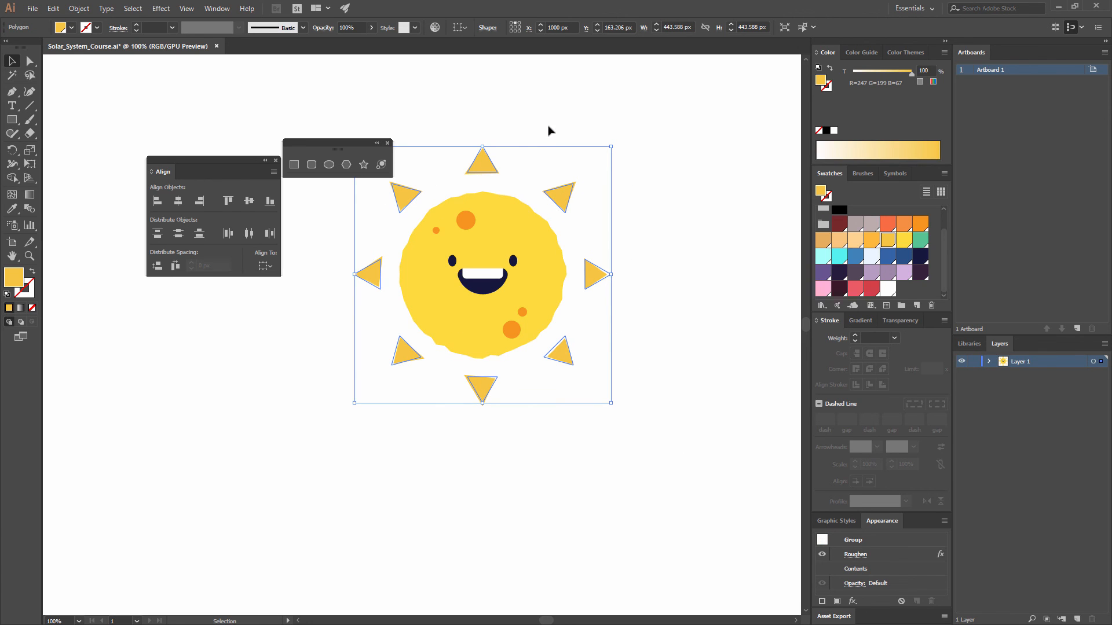
left_click(653, 336)
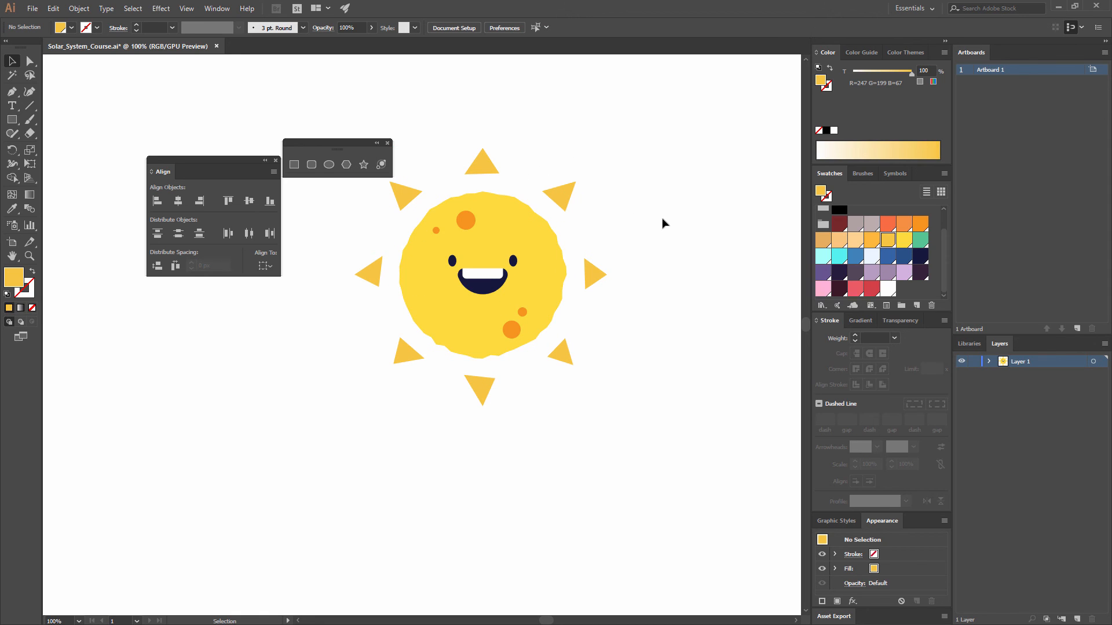
Step: Group all parts of the sun, including its face, spots and rays, into one object and deselect it
key("ctrl+minus")
key("ctrl+minus")
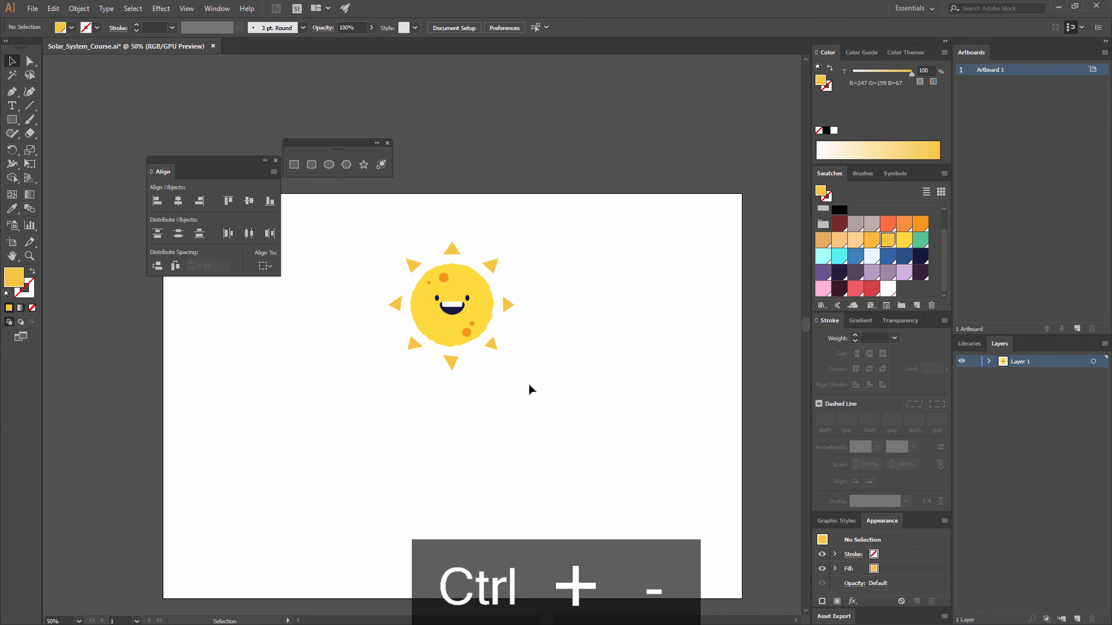
left_click_drag(536, 424, 322, 229)
key("ctrl+g")
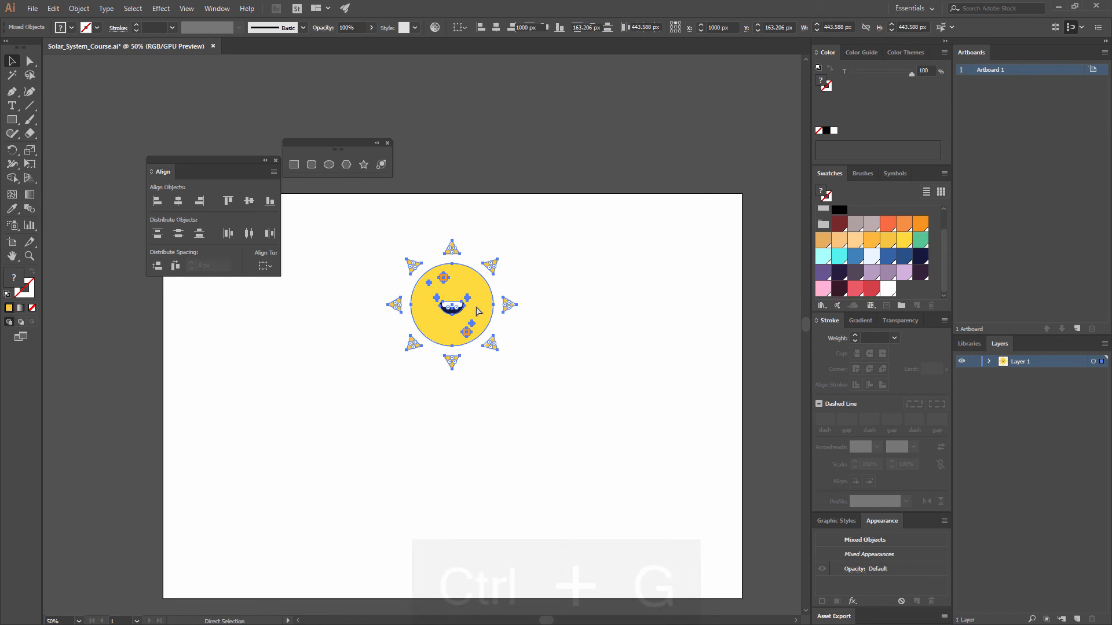
left_click(572, 311)
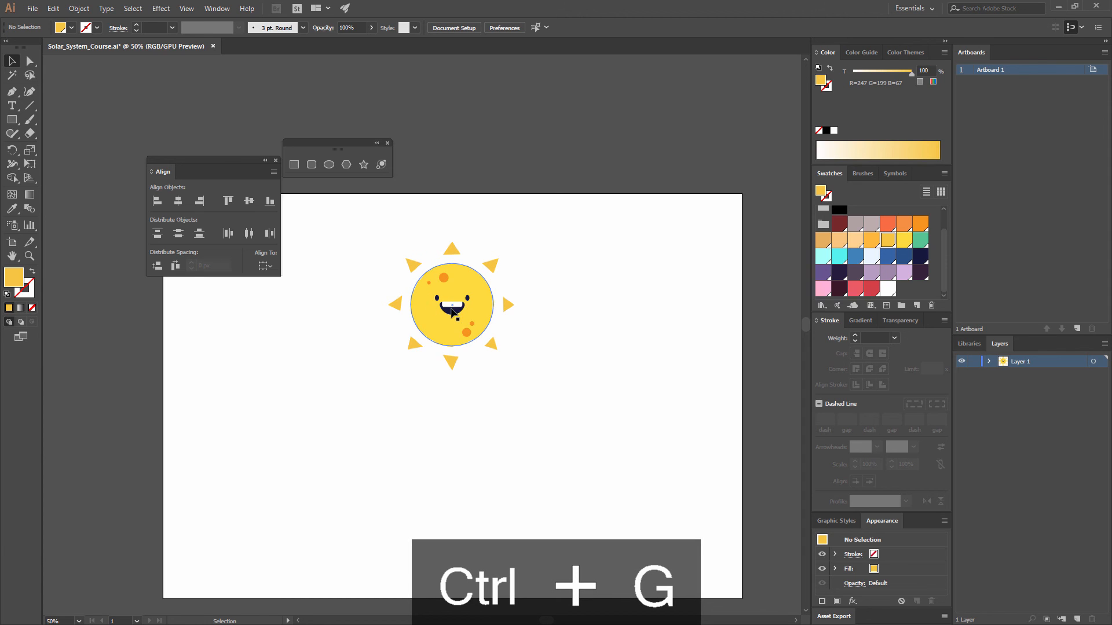
Step: Try moving the grouped sun toward the artboard's upper right, and undo the move
left_click_drag(451, 311, 538, 275)
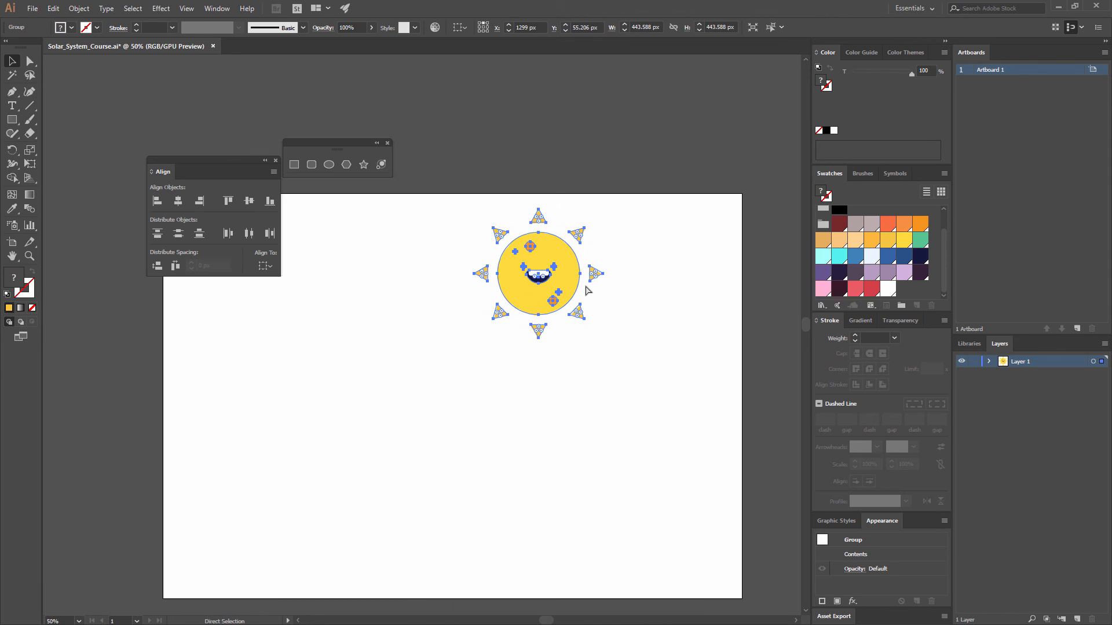
key("ctrl+z")
key("ctrl+z")
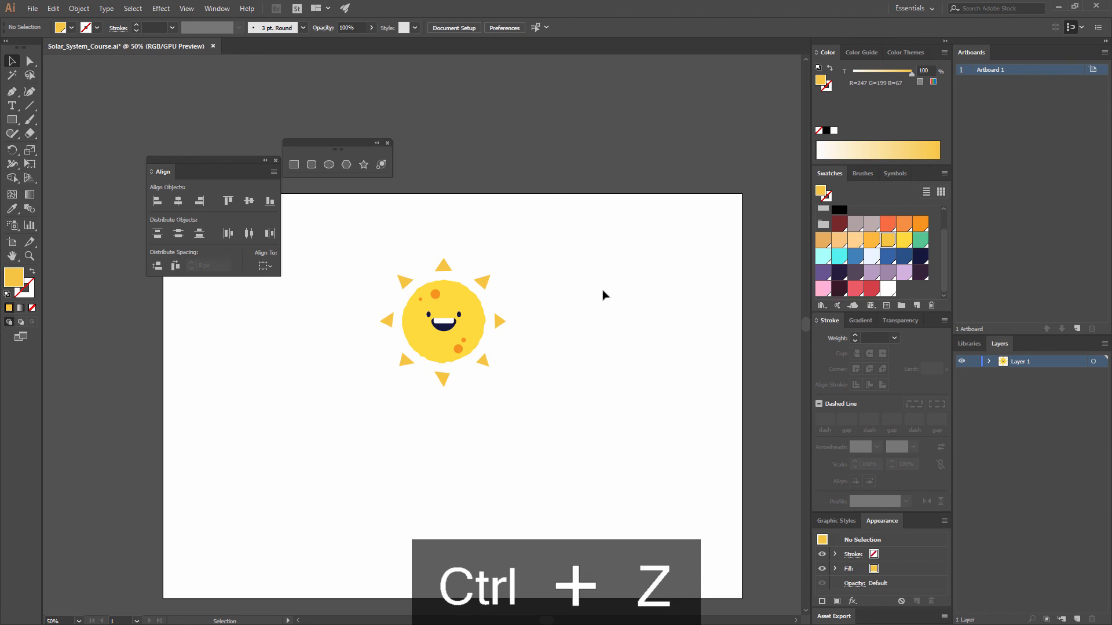